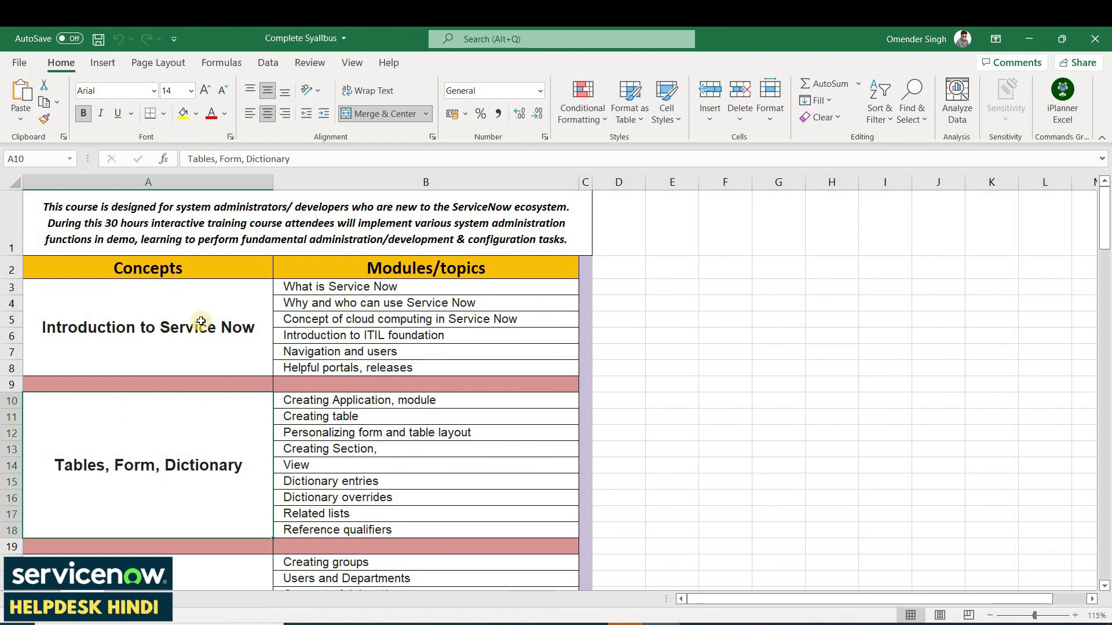
Review the Introduction to Service Now topics and the Tables, Form, Dictionary concept in the syllabus, and minimize the workbook
{"action": "left_click_drag", "start_coordinate": [318, 287], "coordinate": [322, 354]}
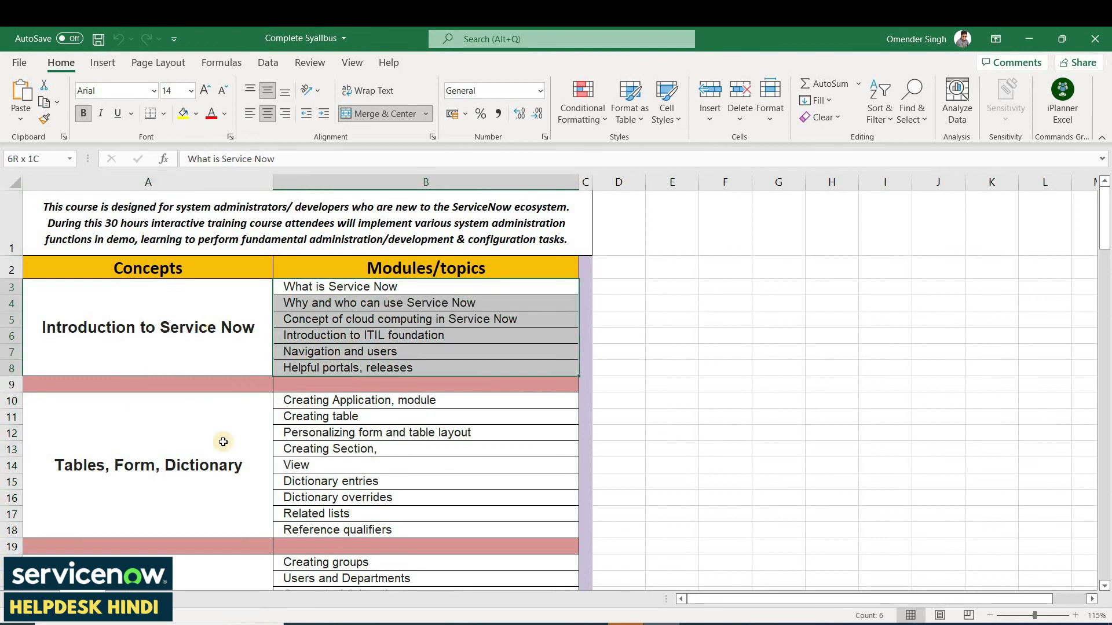
{"action": "left_click", "coordinate": [220, 440]}
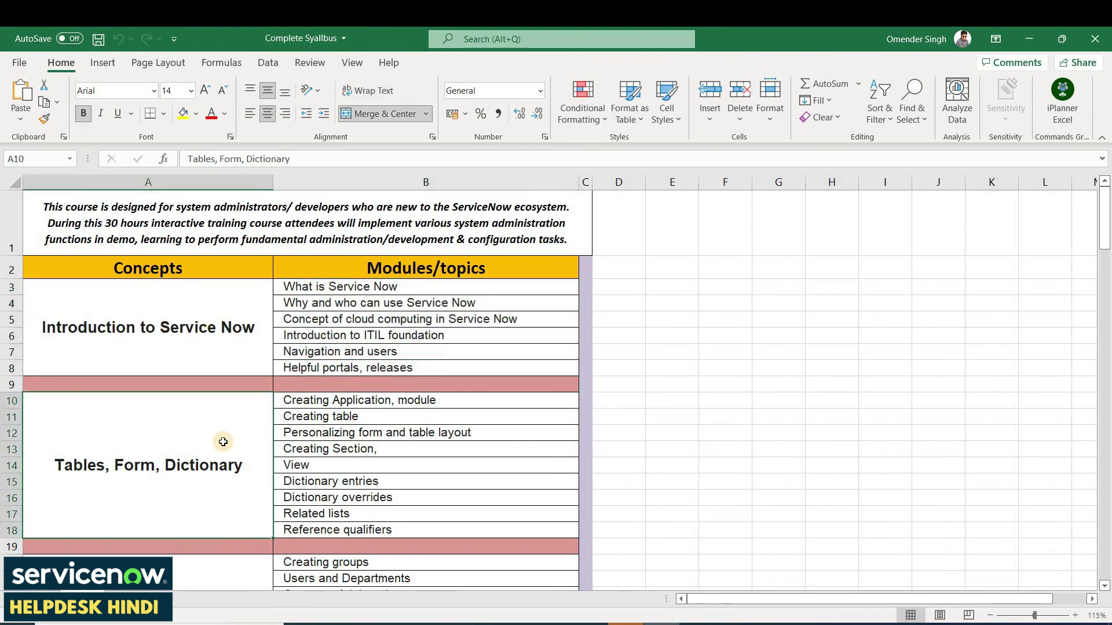
{"action": "left_click", "coordinate": [1029, 39]}
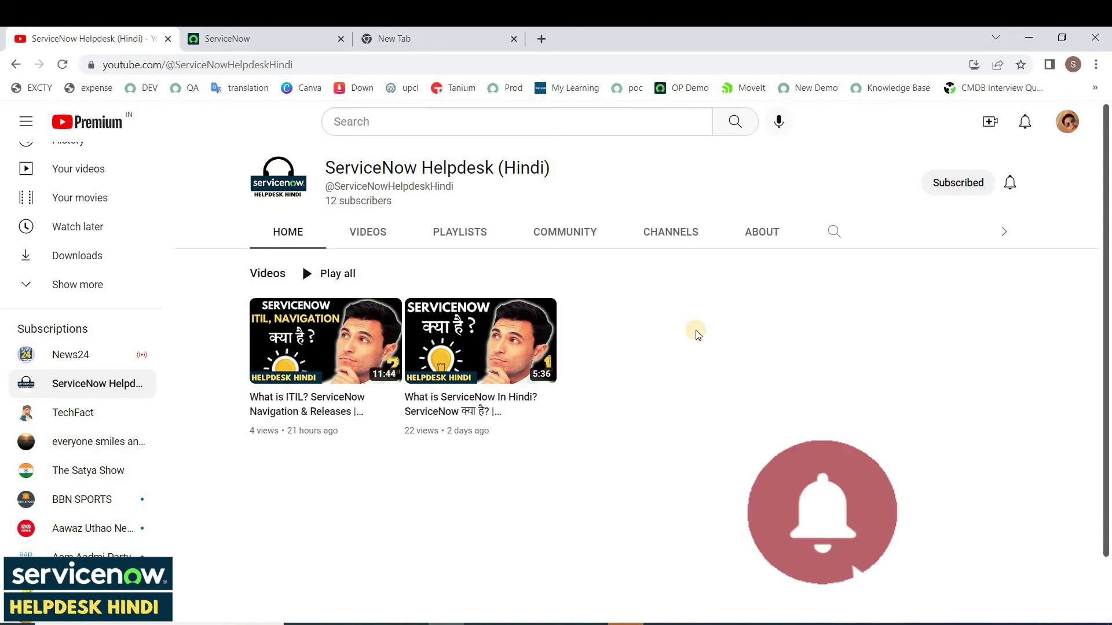
In the ServiceNow instance, filter the navigator for "incident" and open the Incident application menu's record
{"action": "left_click", "coordinate": [252, 35]}
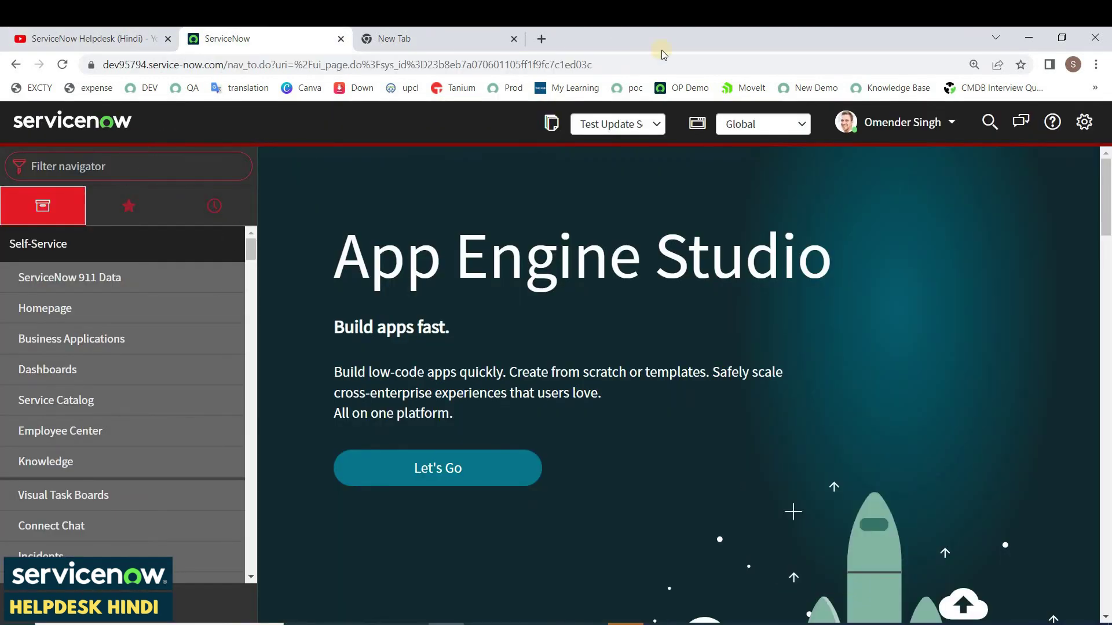
{"action": "middle_click", "coordinate": [422, 31]}
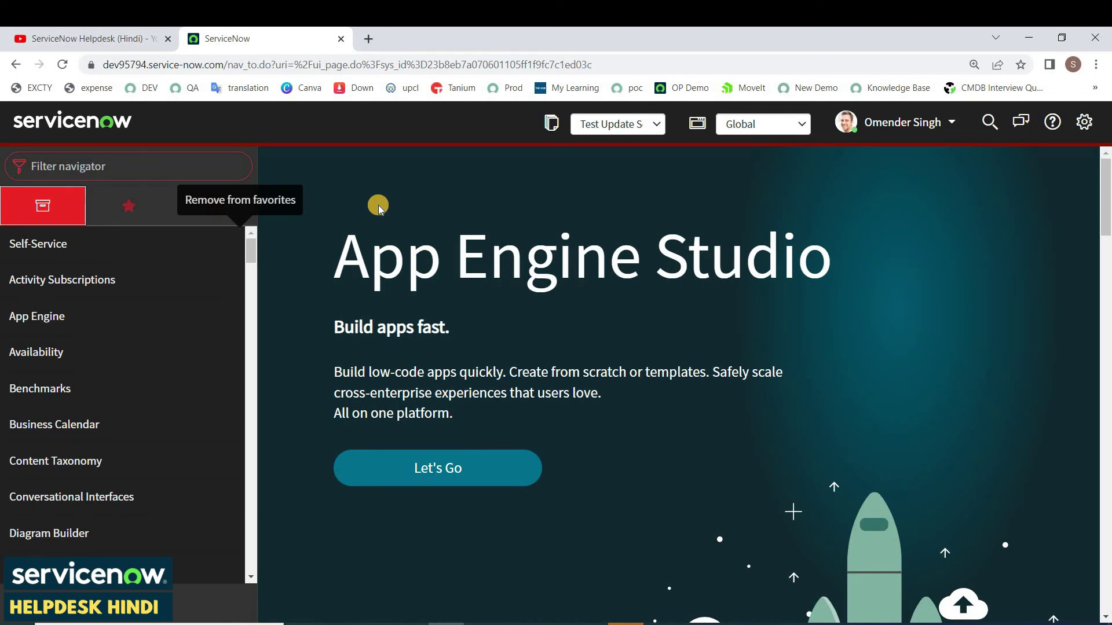
{"action": "left_click", "coordinate": [98, 163]}
{"action": "type", "text": "incident"}
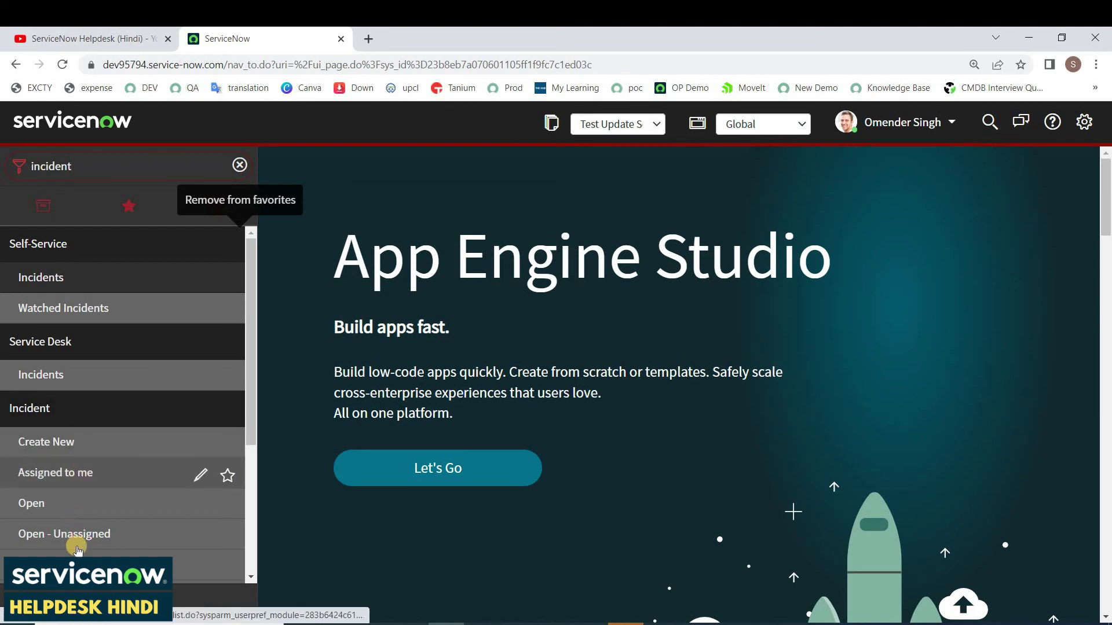
{"action": "scroll", "coordinate": [79, 463], "scroll_direction": "down", "scroll_amount": 3}
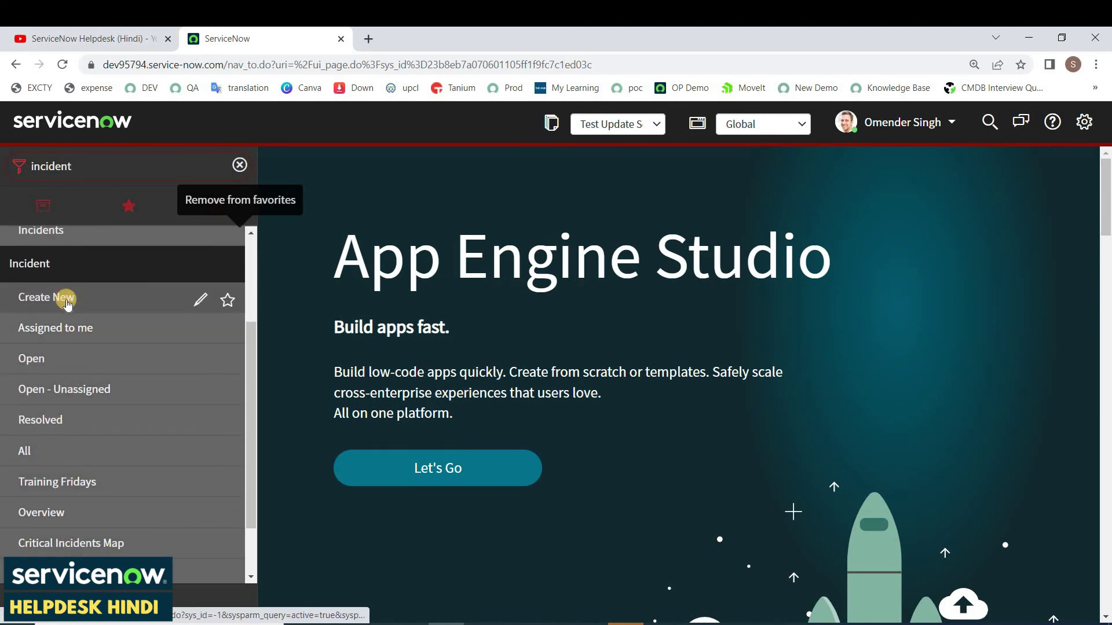
{"action": "left_click", "coordinate": [16, 271]}
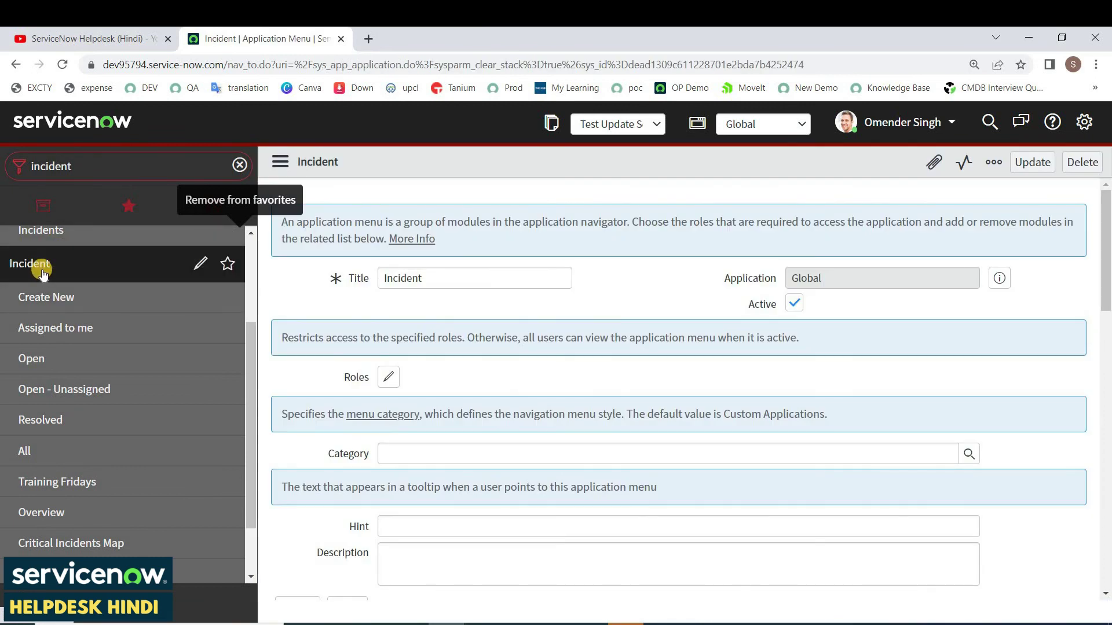
Open the Incident application's Open list in a separate browser tab and examine its first record number and record count
{"action": "left_click", "coordinate": [26, 369]}
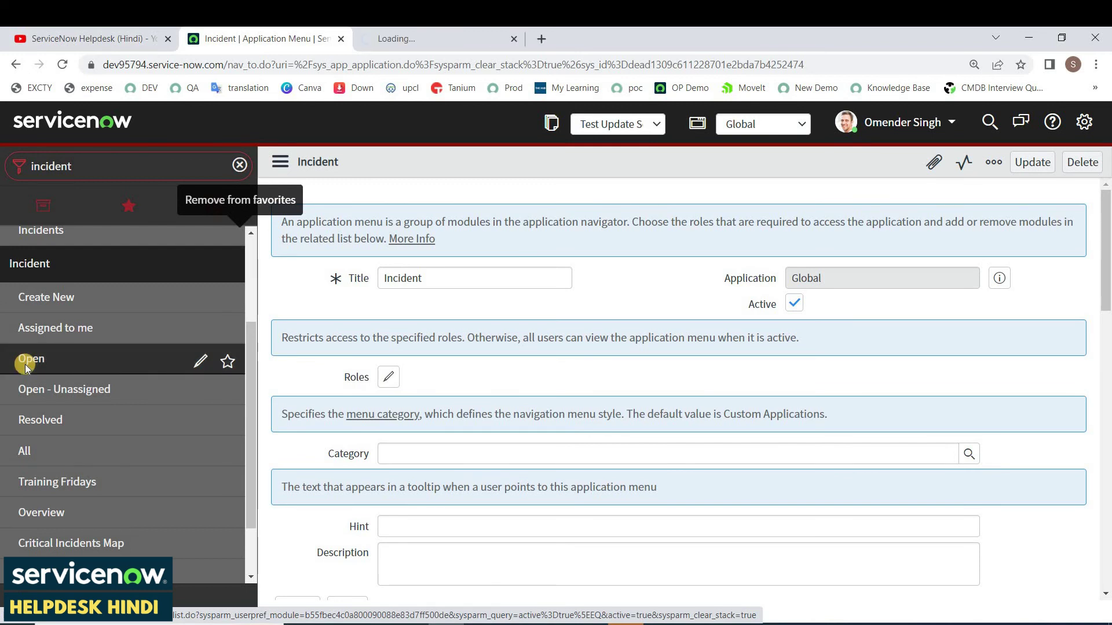
{"action": "left_click", "coordinate": [412, 29]}
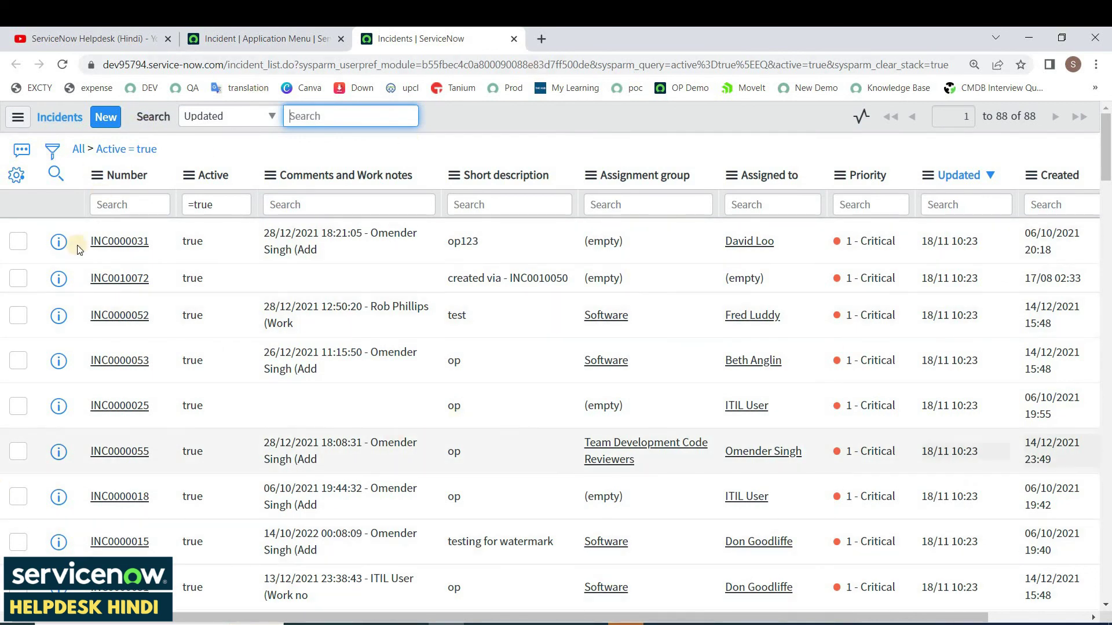
{"action": "left_click", "coordinate": [260, 161]}
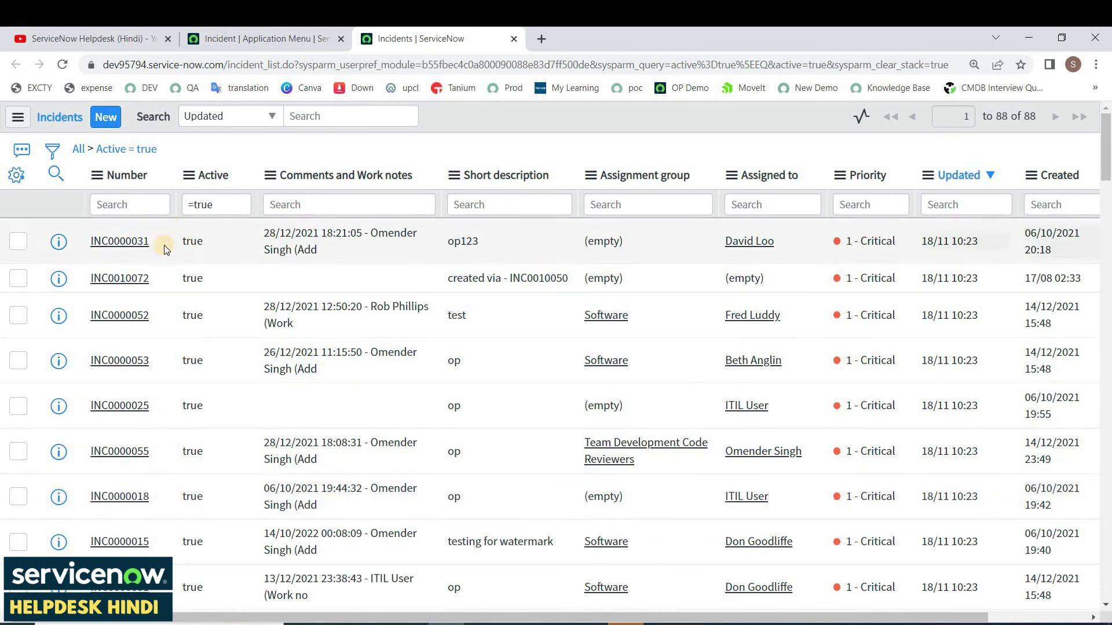
{"action": "left_click", "coordinate": [161, 255]}
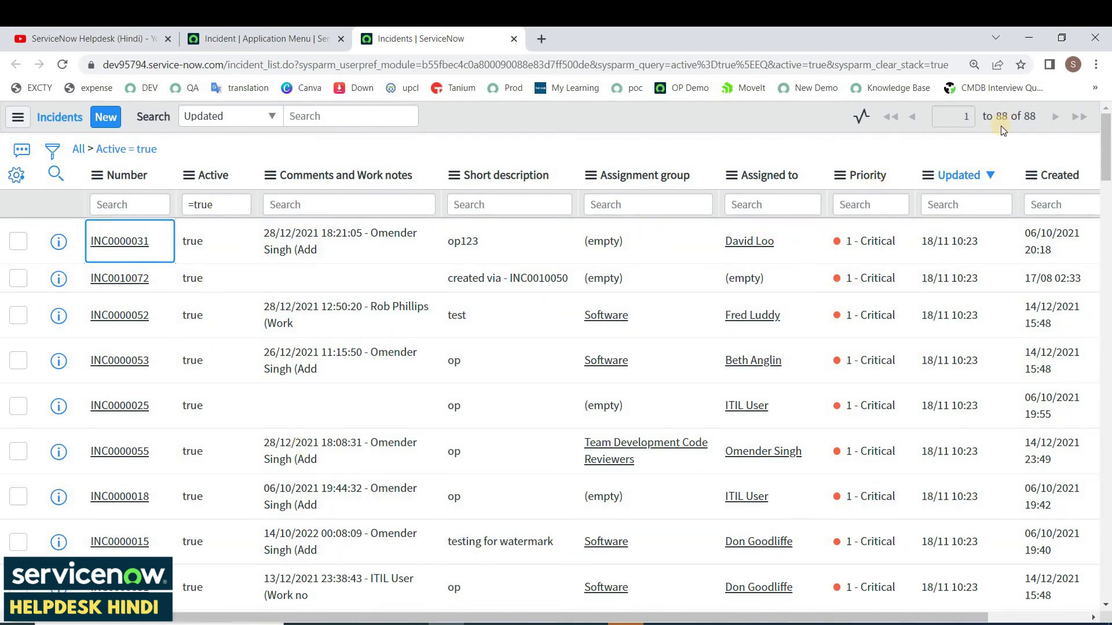
{"action": "left_click_drag", "start_coordinate": [996, 118], "coordinate": [1036, 119]}
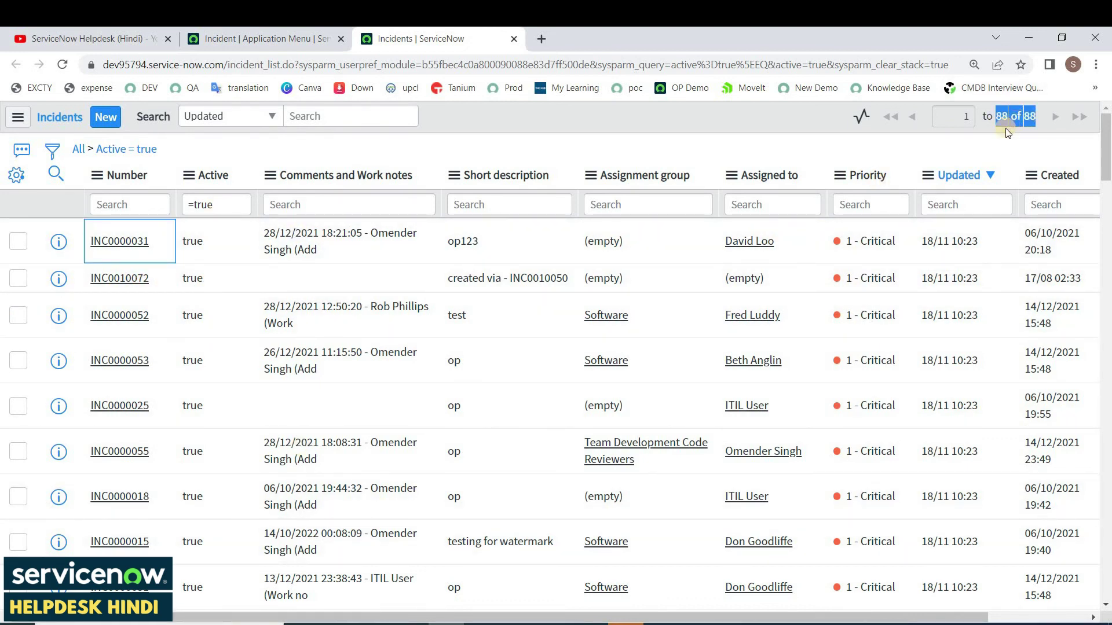
{"action": "left_click", "coordinate": [989, 149]}
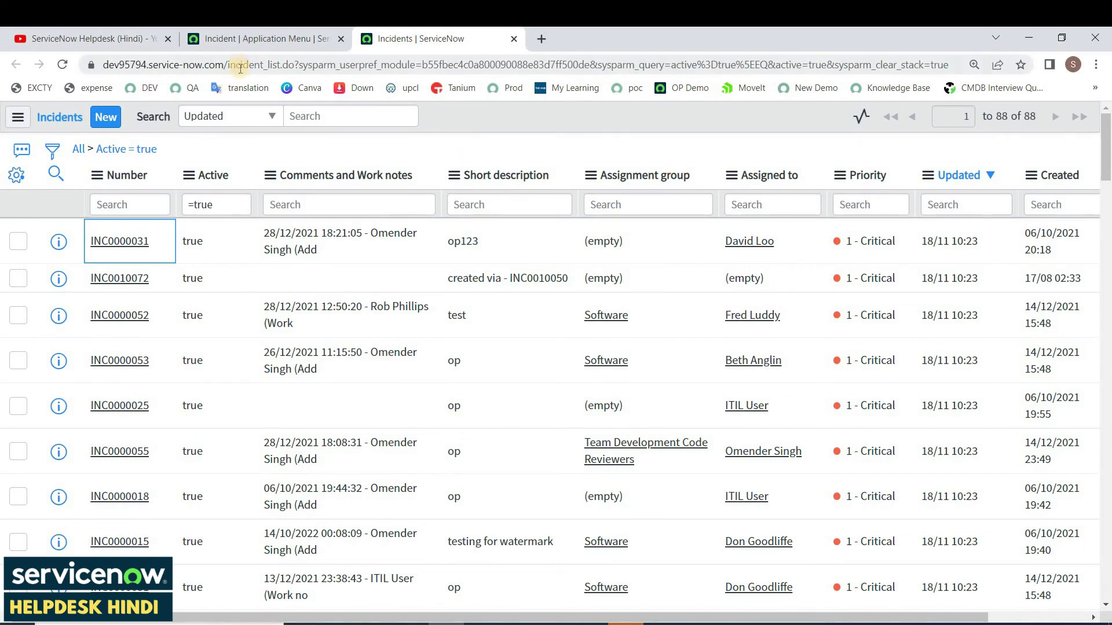
Enlarge the incident list page and examine the instance address and the table name in its URL
{"action": "key", "text": "ctrl+plus"}
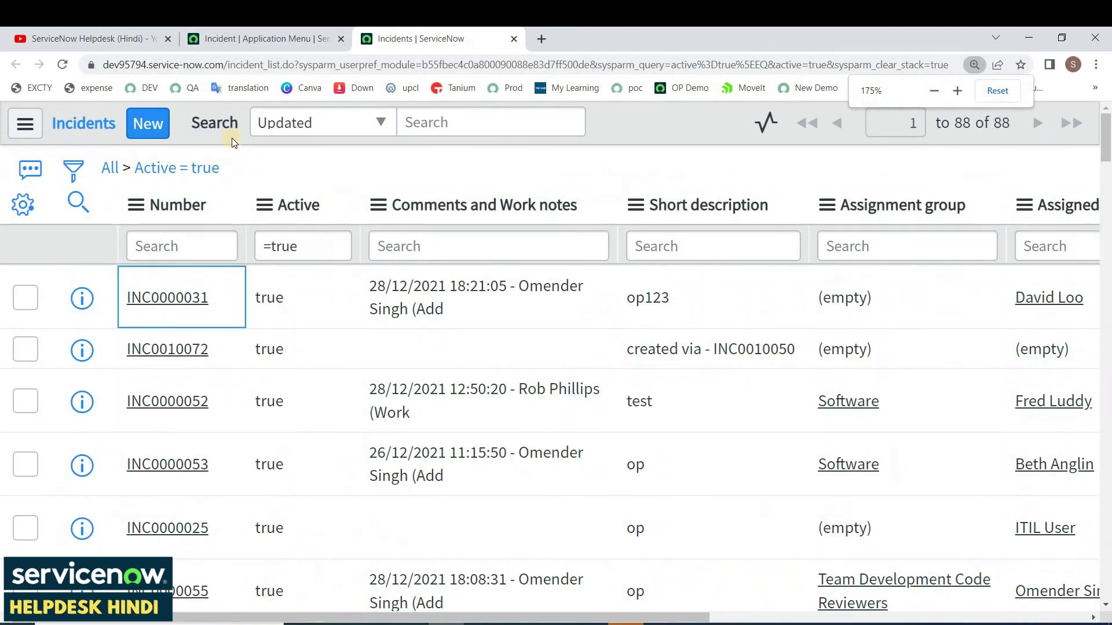
{"action": "double_click", "coordinate": [139, 65]}
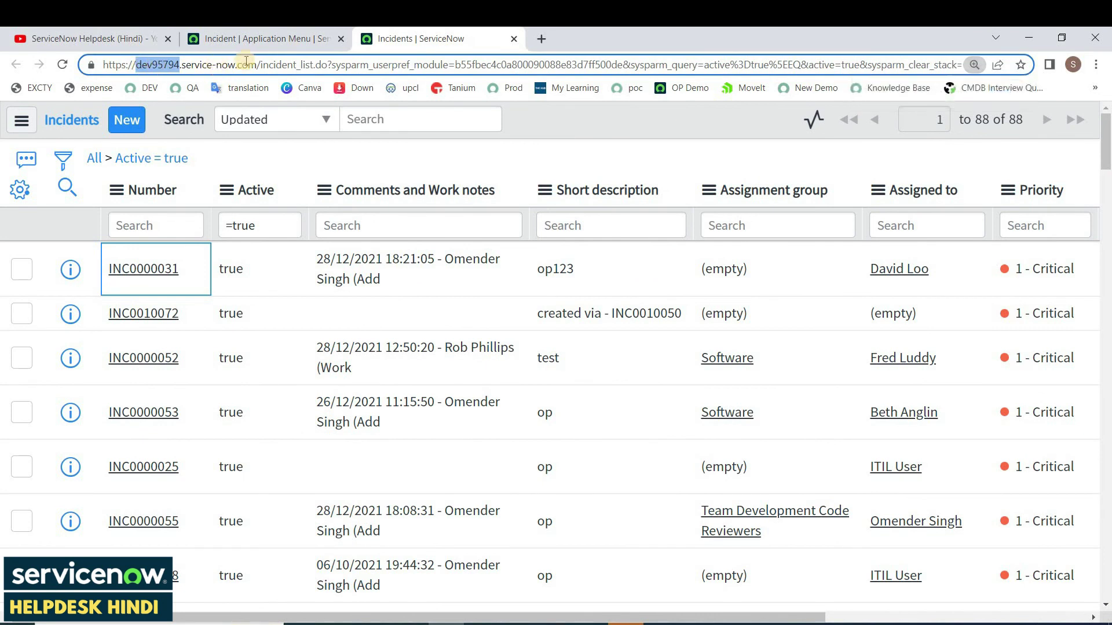
{"action": "left_click_drag", "start_coordinate": [258, 65], "coordinate": [103, 65]}
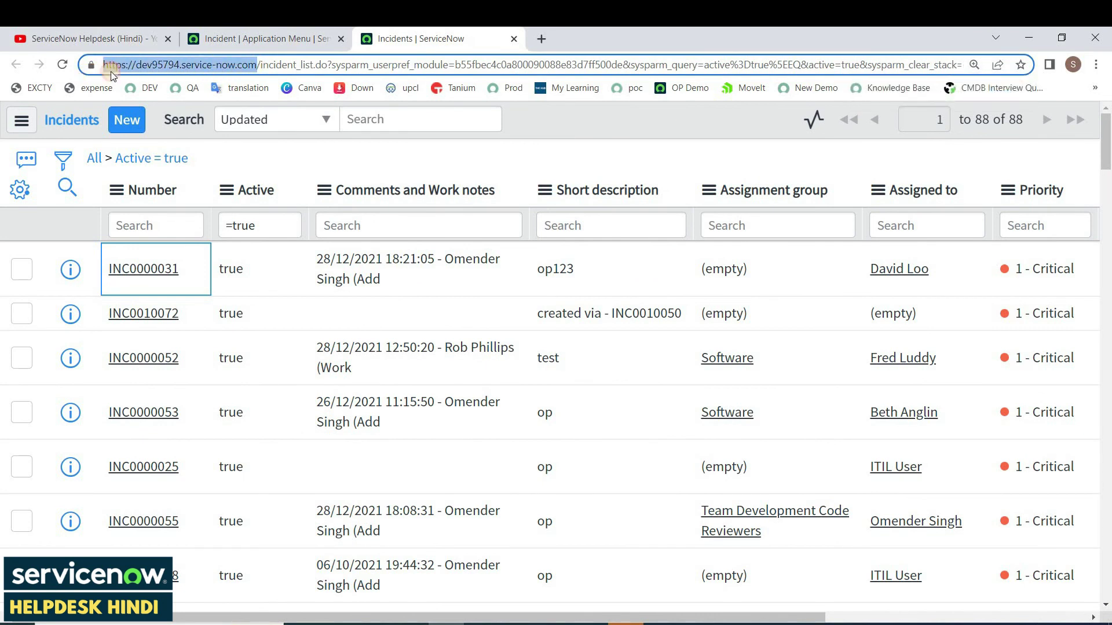
{"action": "double_click", "coordinate": [285, 65]}
{"action": "left_click", "coordinate": [288, 65]}
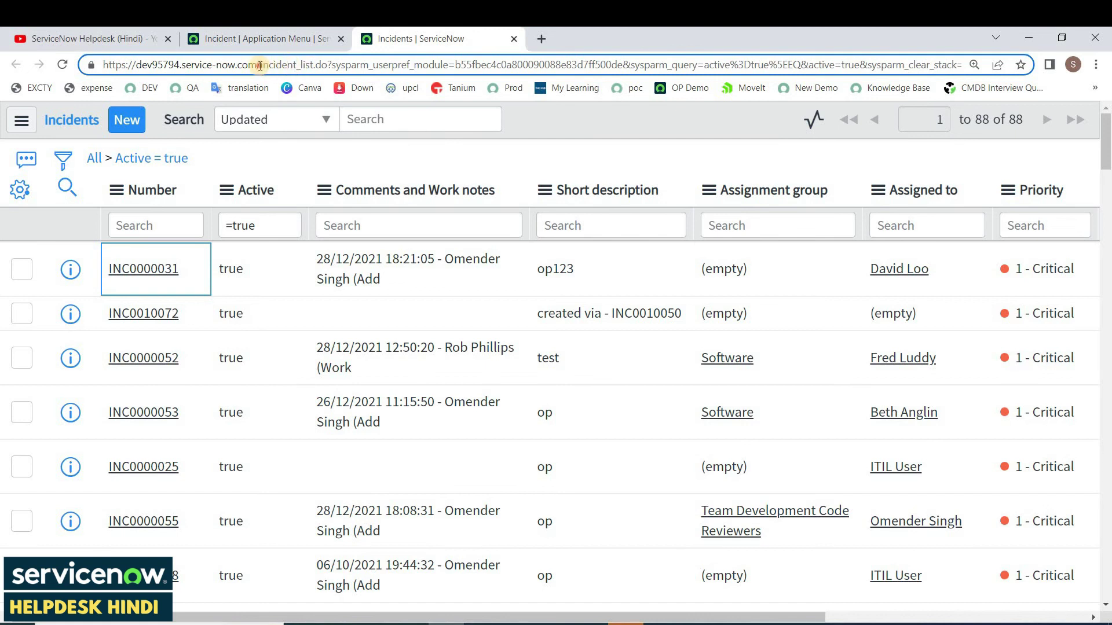
{"action": "left_click_drag", "start_coordinate": [260, 65], "coordinate": [297, 64]}
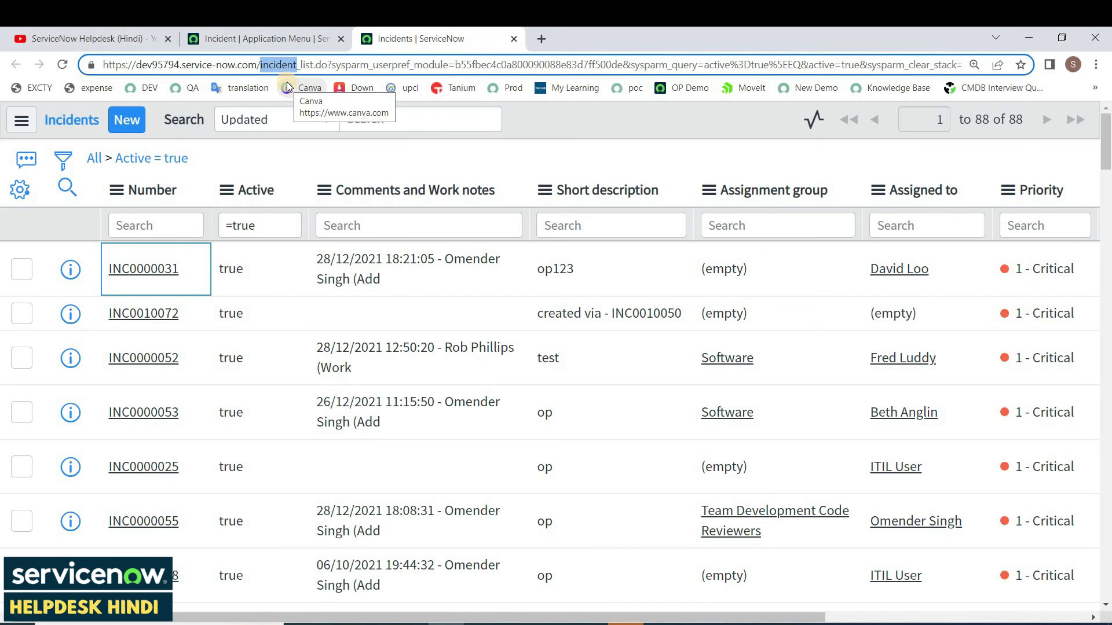
{"action": "left_click", "coordinate": [43, 133]}
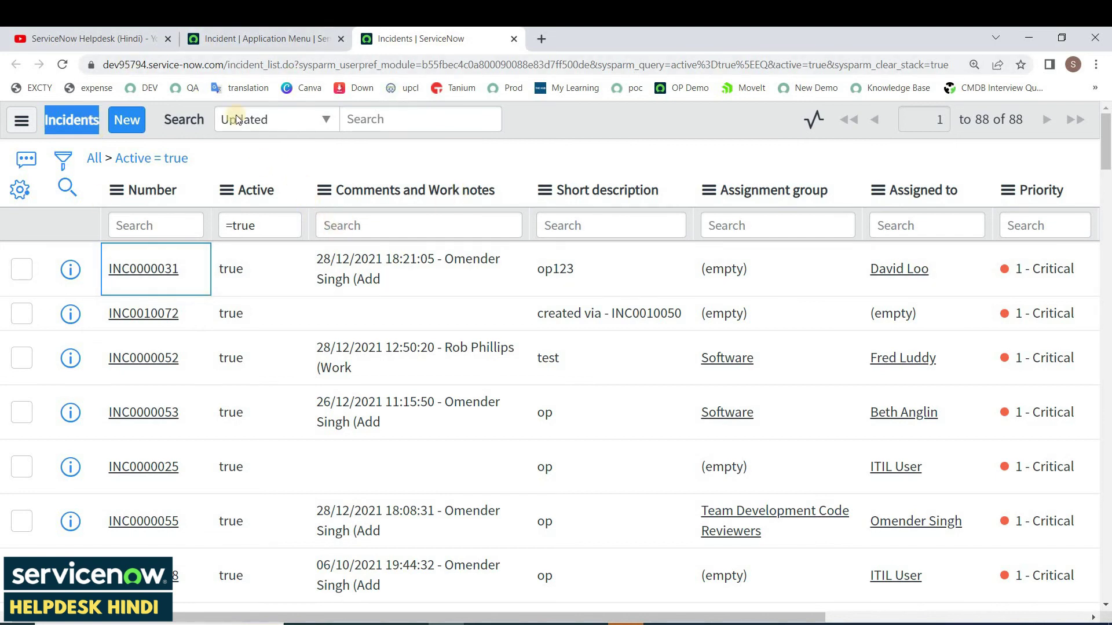
Examine the incident_list part of the URL, in particular the _list suffix after the table name
{"action": "left_click", "coordinate": [229, 65]}
{"action": "double_click", "coordinate": [229, 65]}
{"action": "triple_click", "coordinate": [231, 67]}
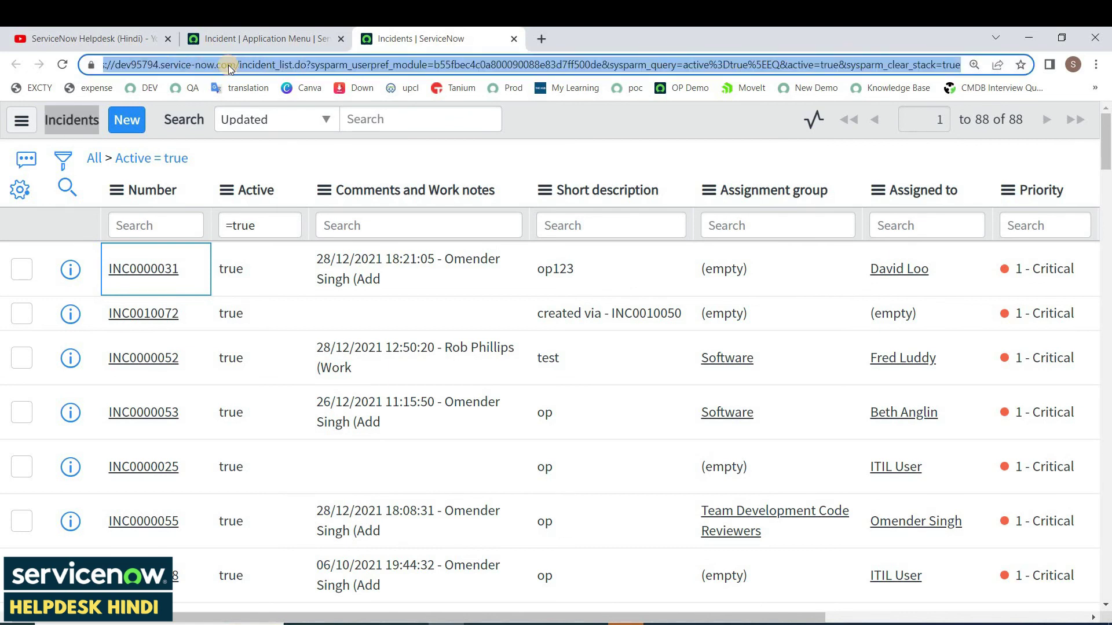
{"action": "left_click", "coordinate": [229, 66]}
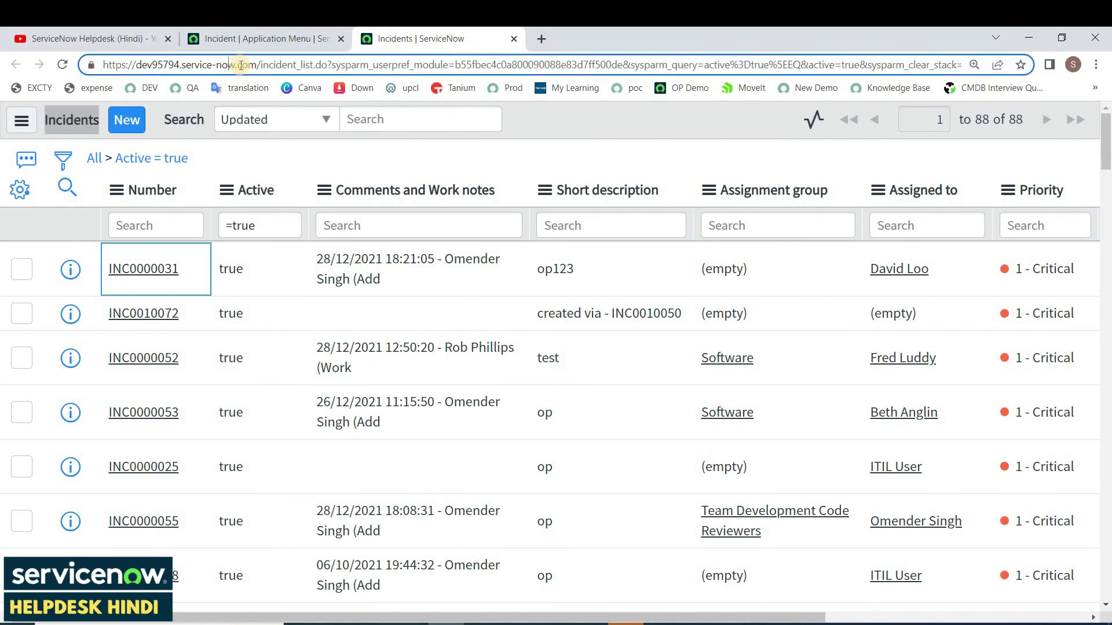
{"action": "double_click", "coordinate": [282, 64]}
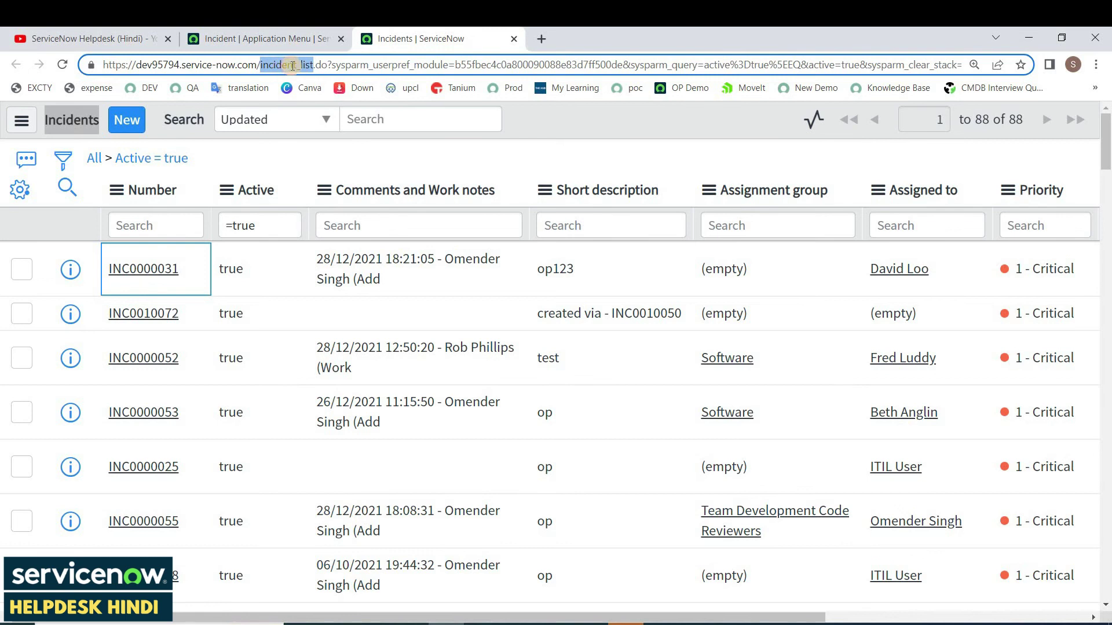
{"action": "left_click", "coordinate": [284, 66]}
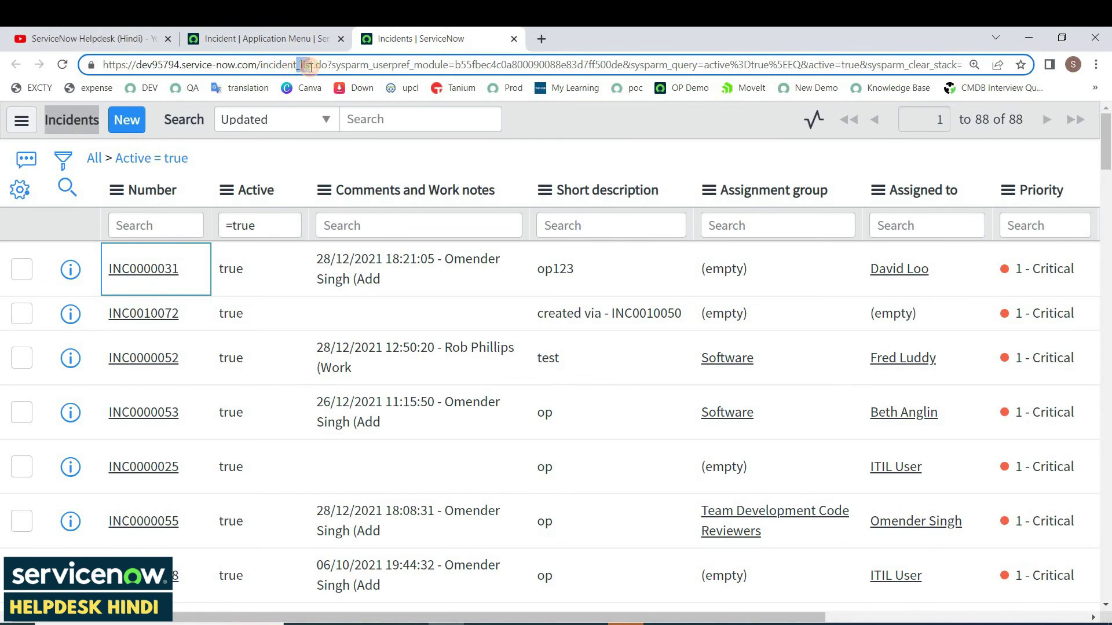
{"action": "left_click_drag", "start_coordinate": [312, 68], "coordinate": [313, 67]}
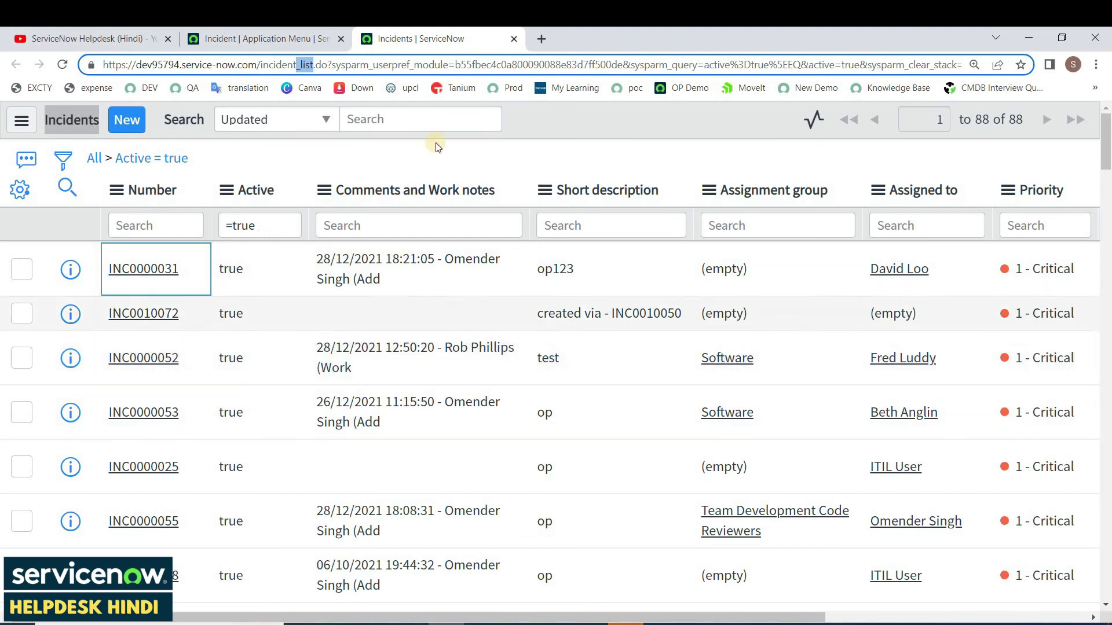
{"action": "left_click", "coordinate": [423, 161]}
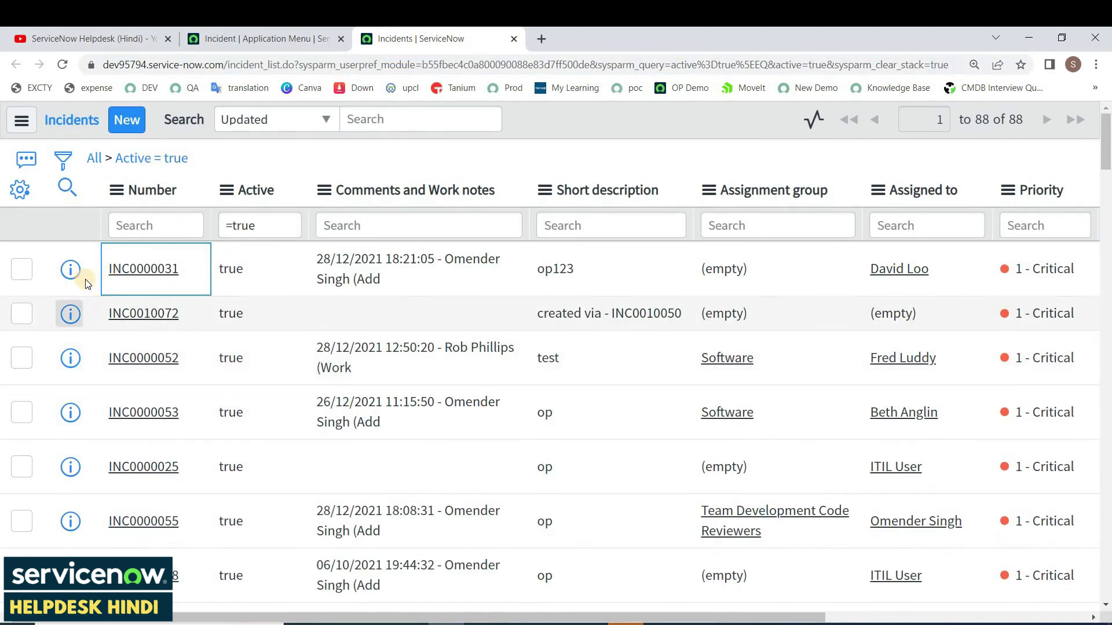
Open incident INC0000031 in a separate browser tab to review its form fields, and return to the incident list
{"action": "middle_click", "coordinate": [120, 270]}
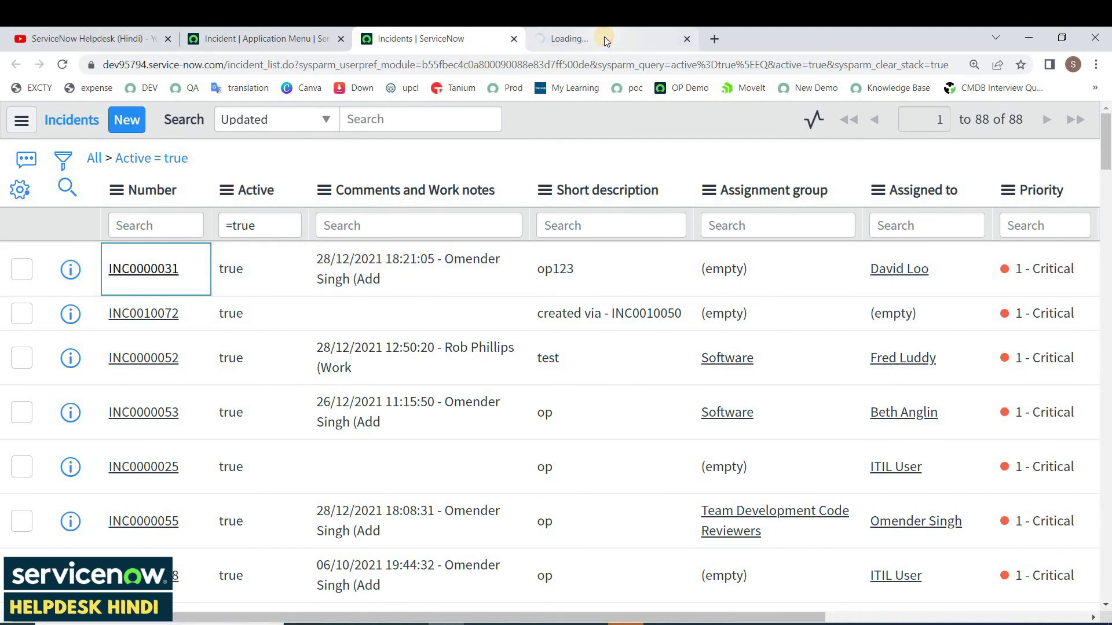
{"action": "left_click", "coordinate": [604, 36]}
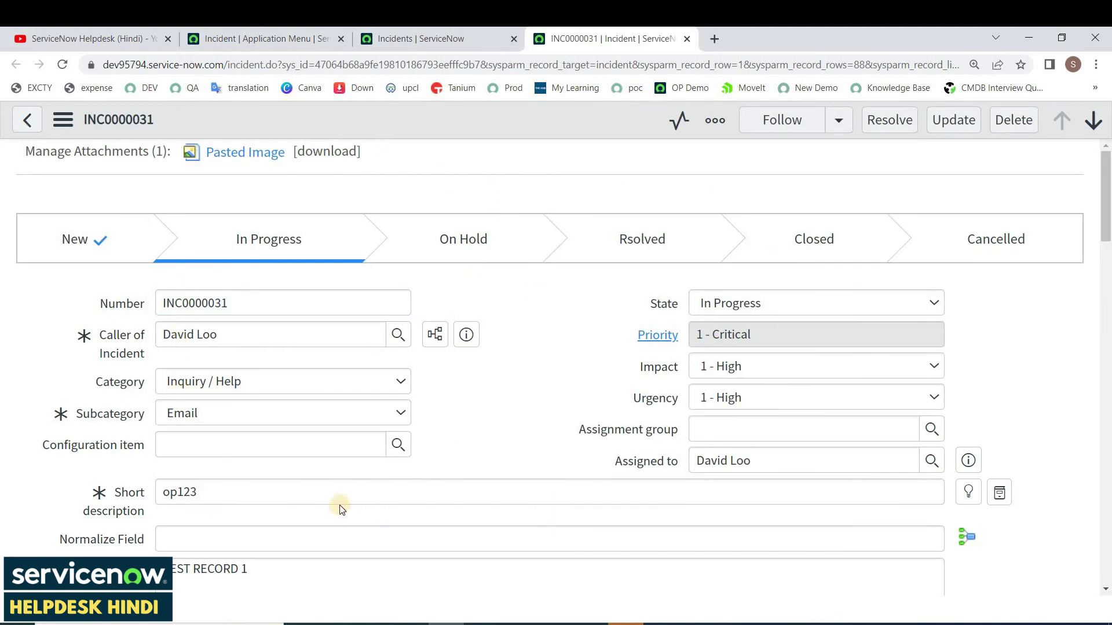
{"action": "scroll", "coordinate": [489, 428], "scroll_direction": "down", "scroll_amount": 4}
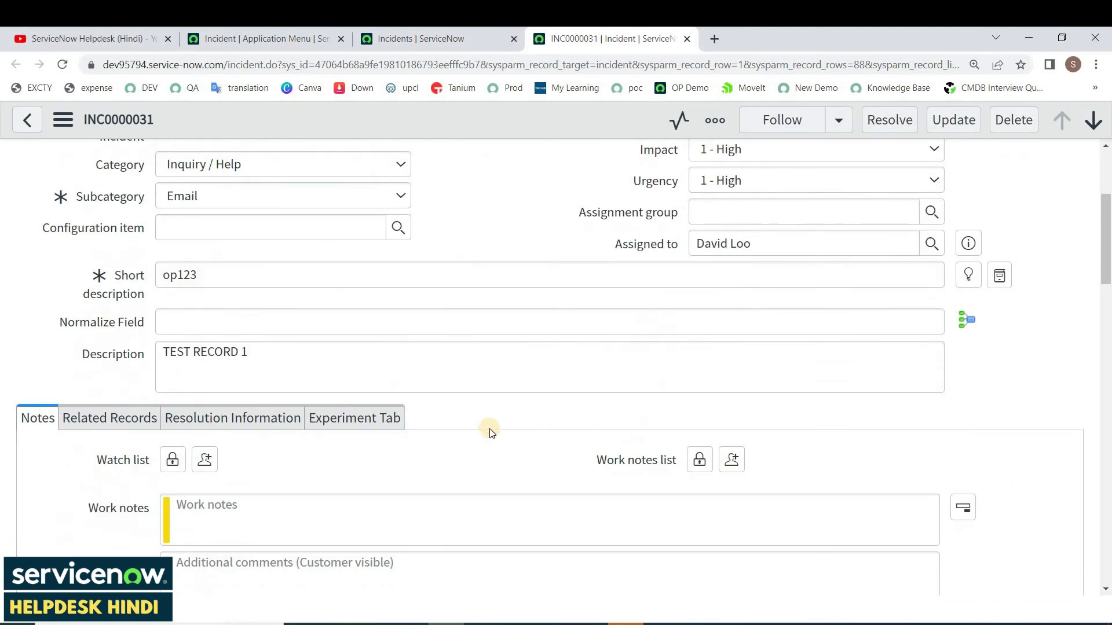
{"action": "scroll", "coordinate": [488, 429], "scroll_direction": "up", "scroll_amount": 4}
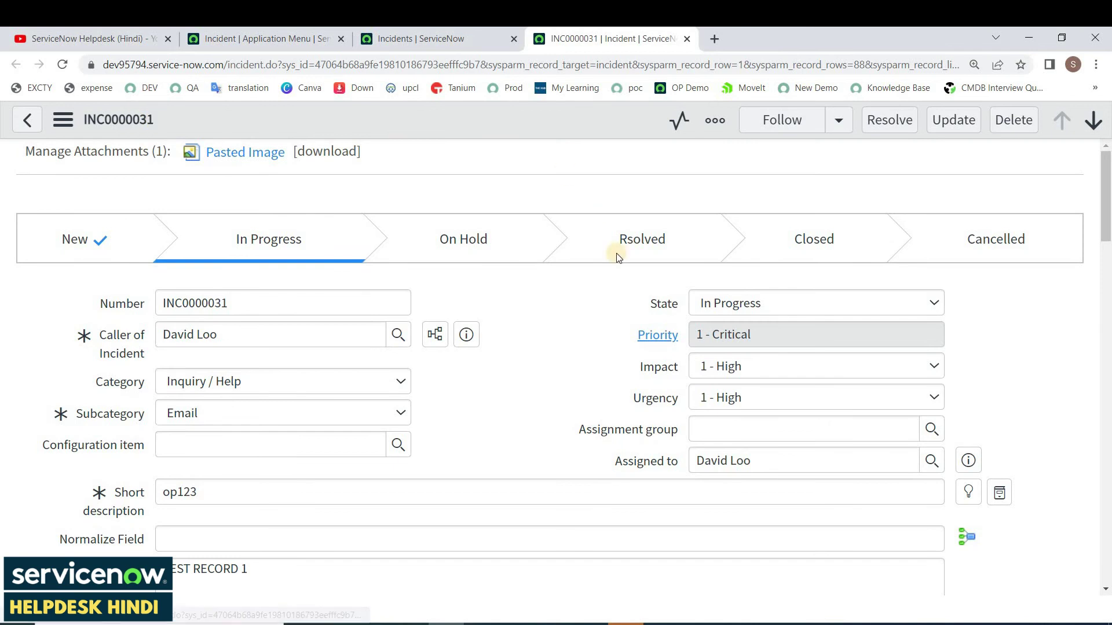
{"action": "left_click", "coordinate": [435, 31]}
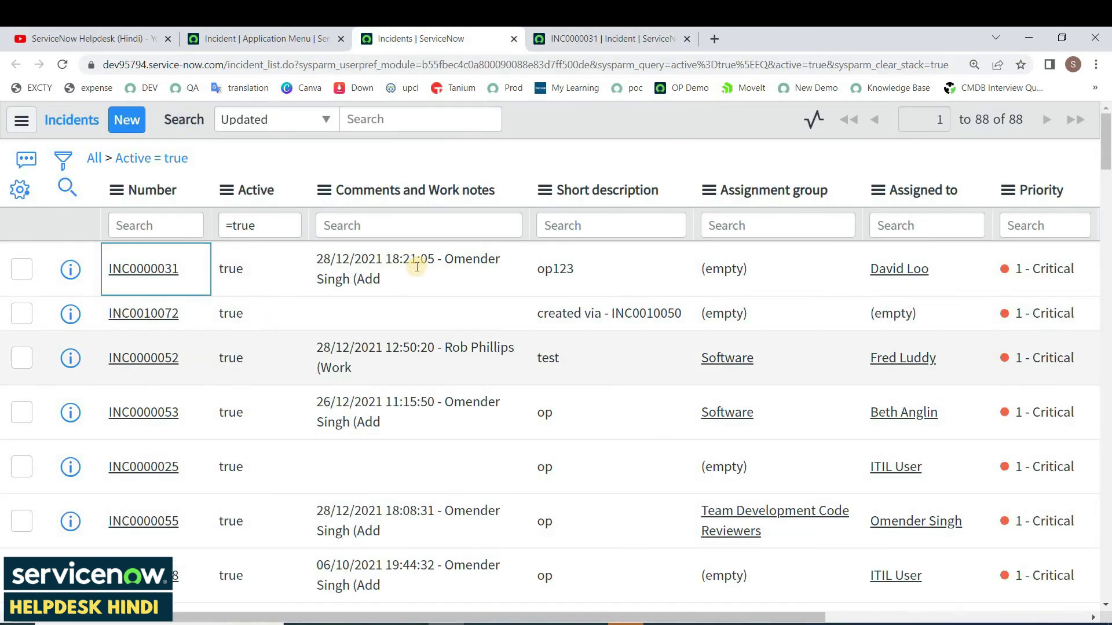
{"action": "mouse_move", "coordinate": [417, 264]}
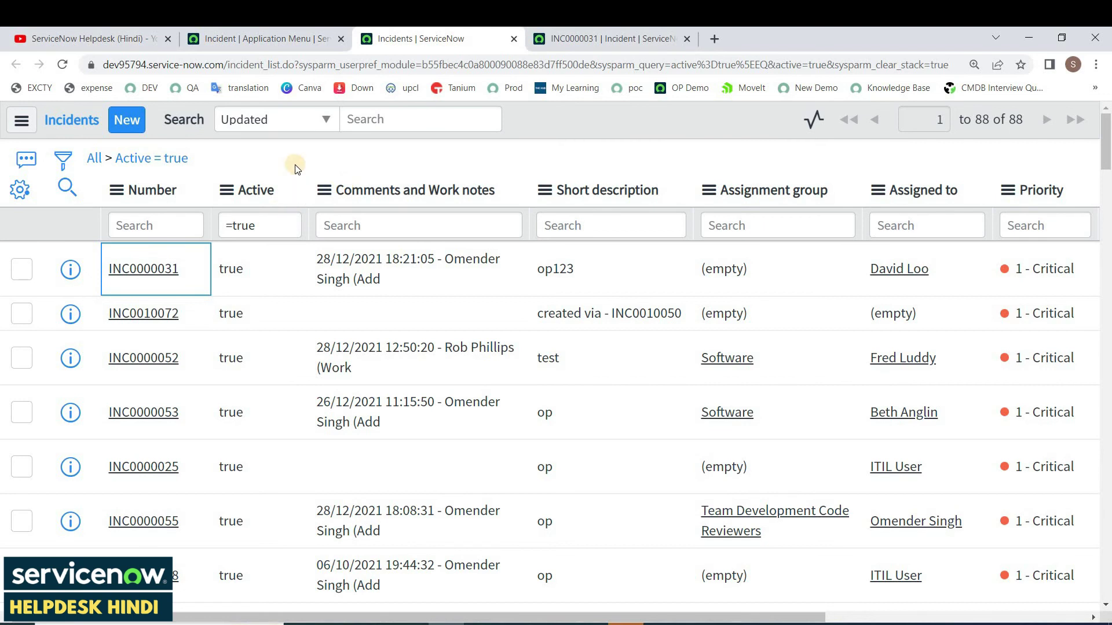
Filter the application navigator for "tables" and open the Tables module under System Definition in a separate browser tab
{"action": "left_click", "coordinate": [266, 38]}
{"action": "left_click", "coordinate": [226, 171]}
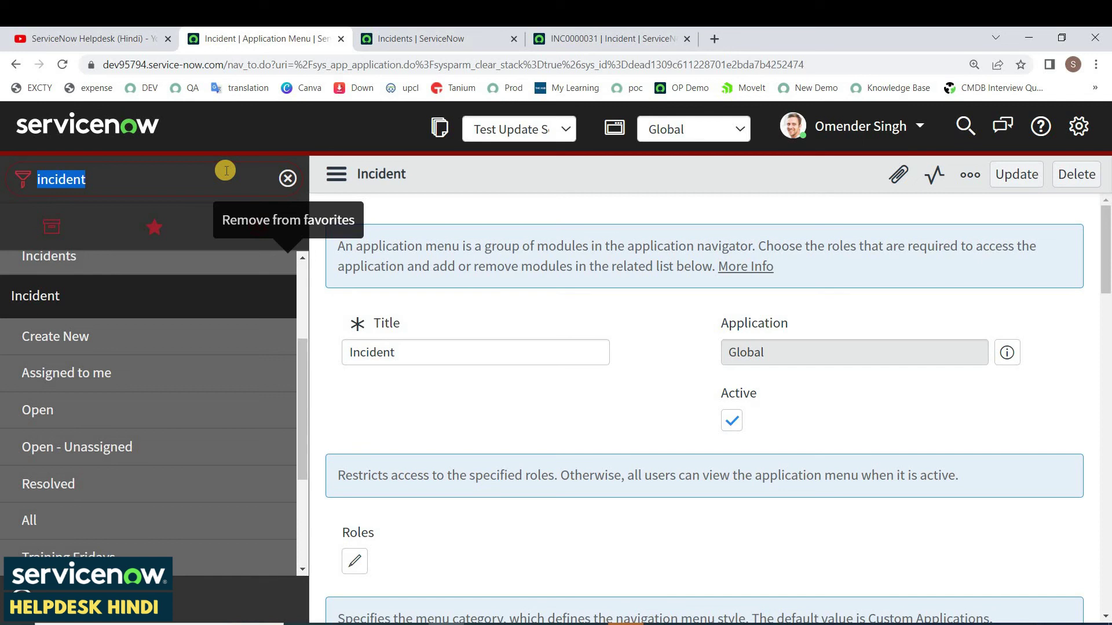
{"action": "type", "text": "tables"}
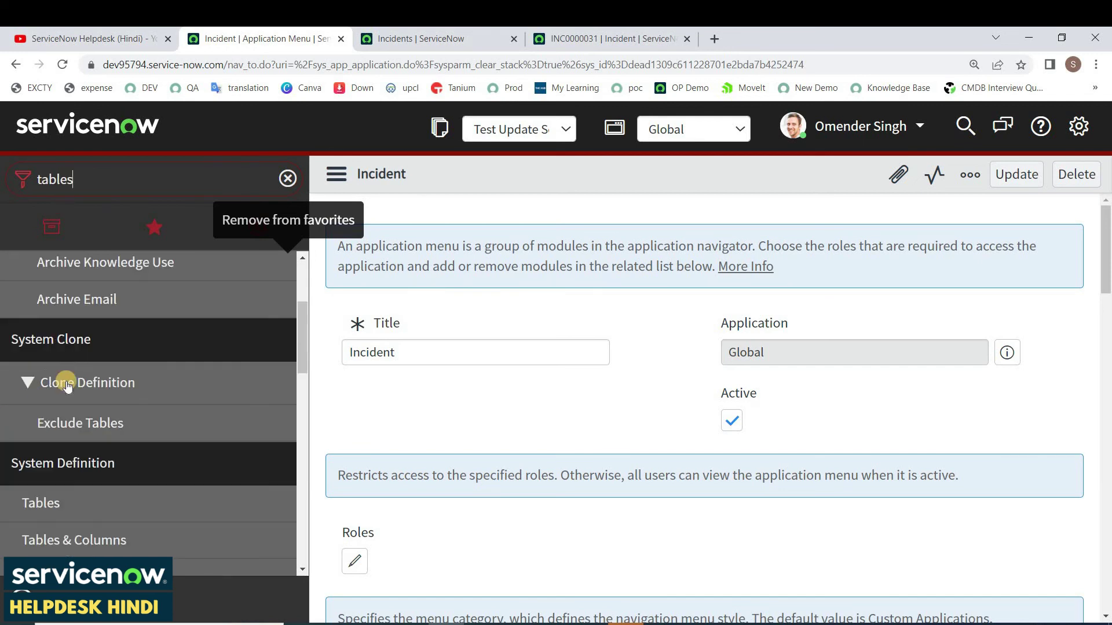
{"action": "scroll", "coordinate": [68, 443], "scroll_direction": "down", "scroll_amount": 1}
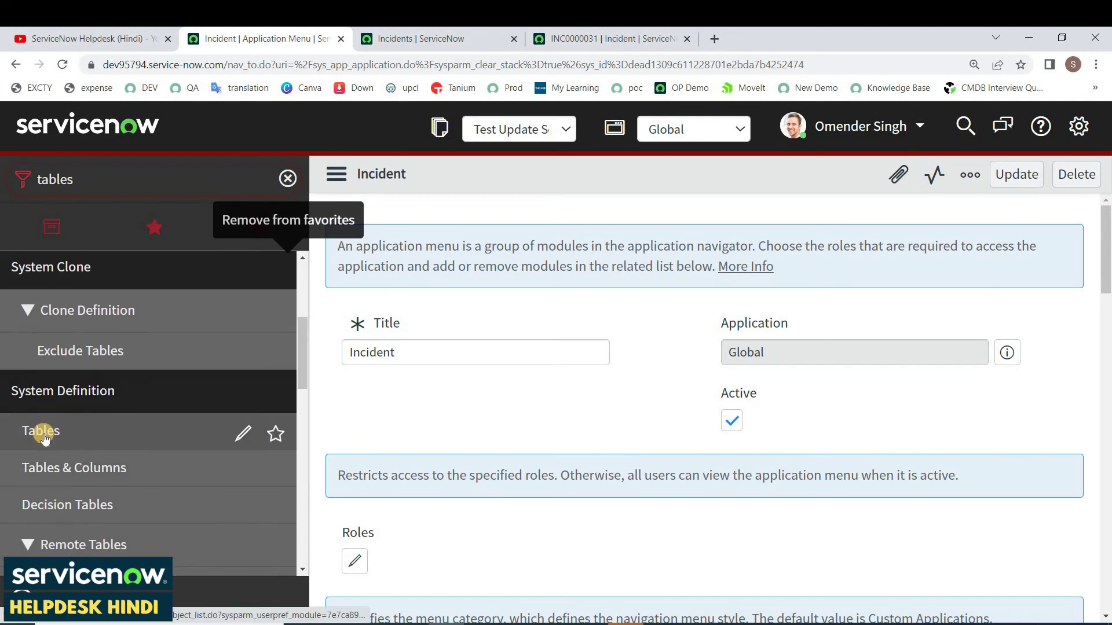
{"action": "middle_click", "coordinate": [43, 434]}
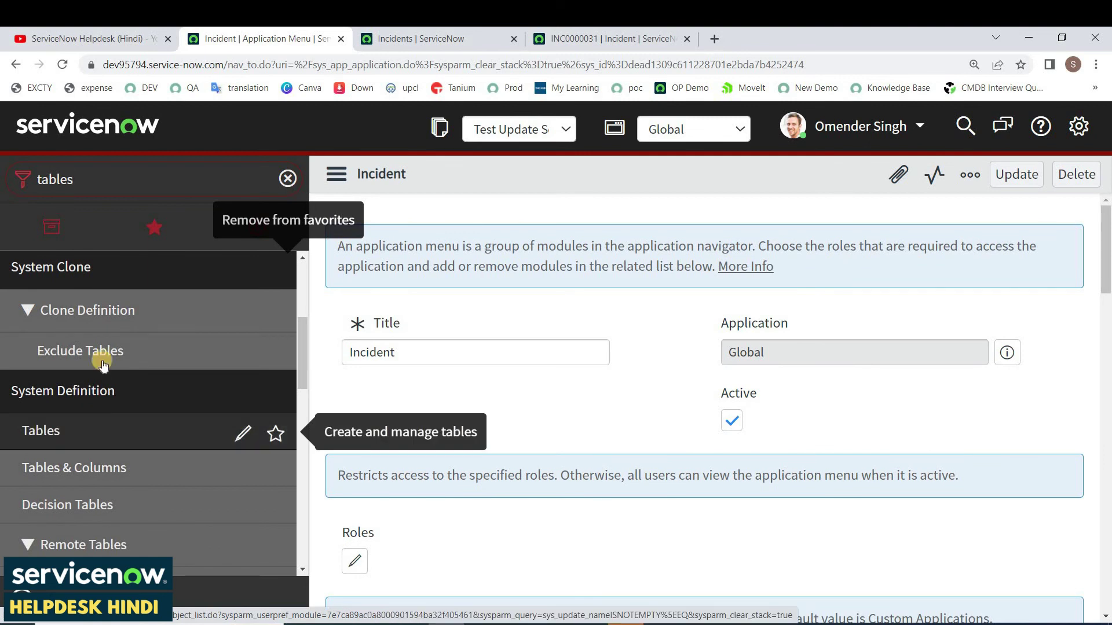
{"action": "left_click", "coordinate": [400, 35]}
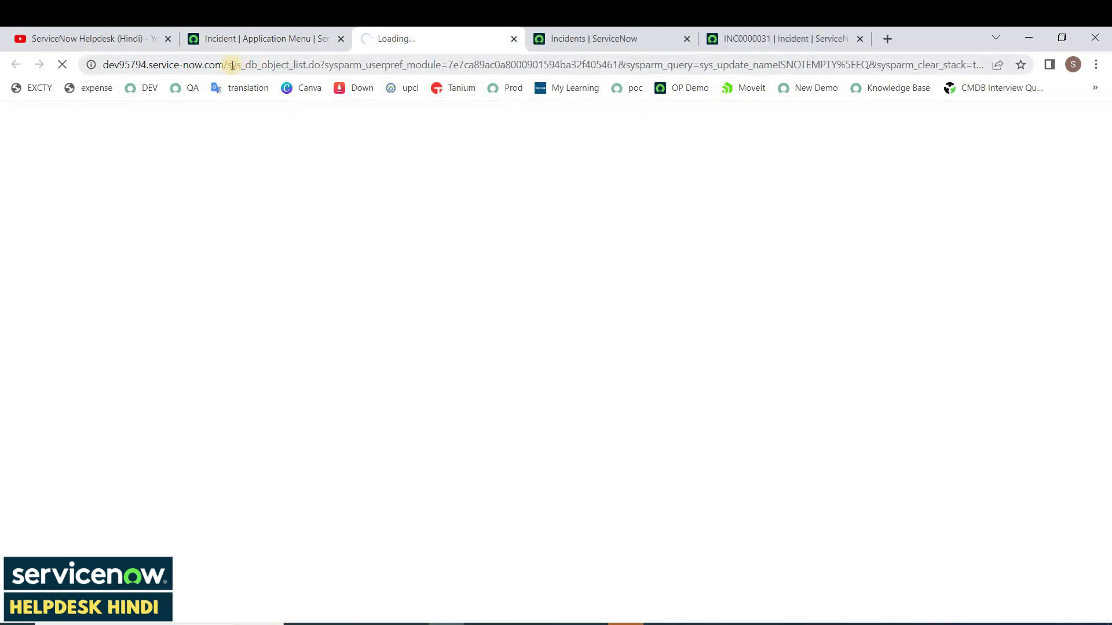
Examine the sys_db_object table name in the Tables list URL, the total record count and the listed tables
{"action": "left_click_drag", "start_coordinate": [278, 65], "coordinate": [328, 65]}
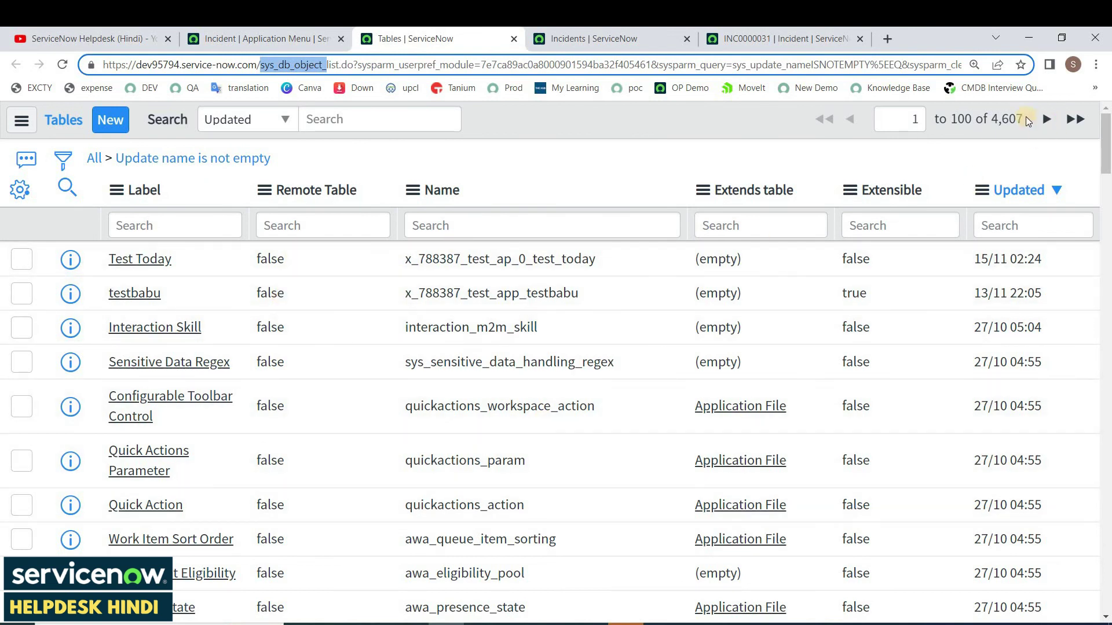
{"action": "left_click_drag", "start_coordinate": [1023, 120], "coordinate": [993, 122]}
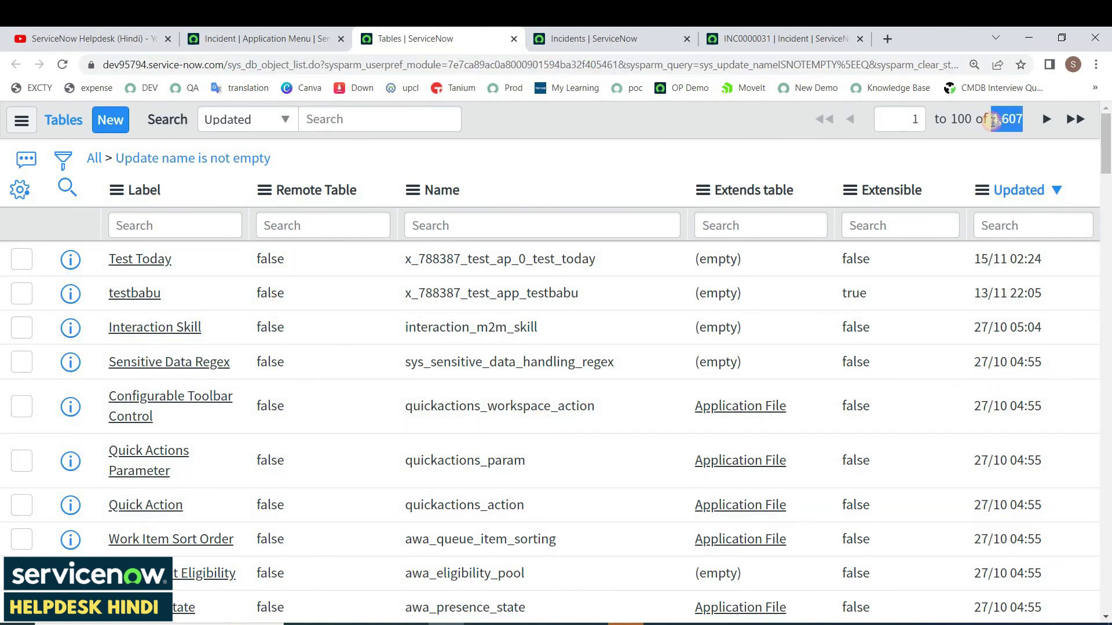
{"action": "left_click", "coordinate": [957, 152]}
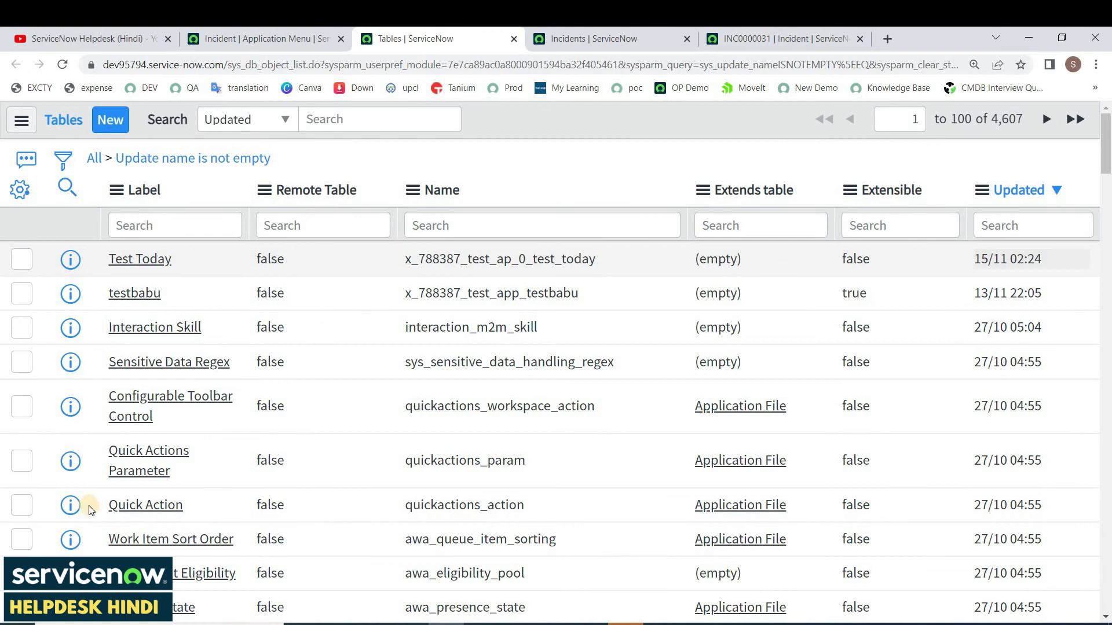
{"action": "scroll", "coordinate": [181, 450], "scroll_direction": "down", "scroll_amount": 3}
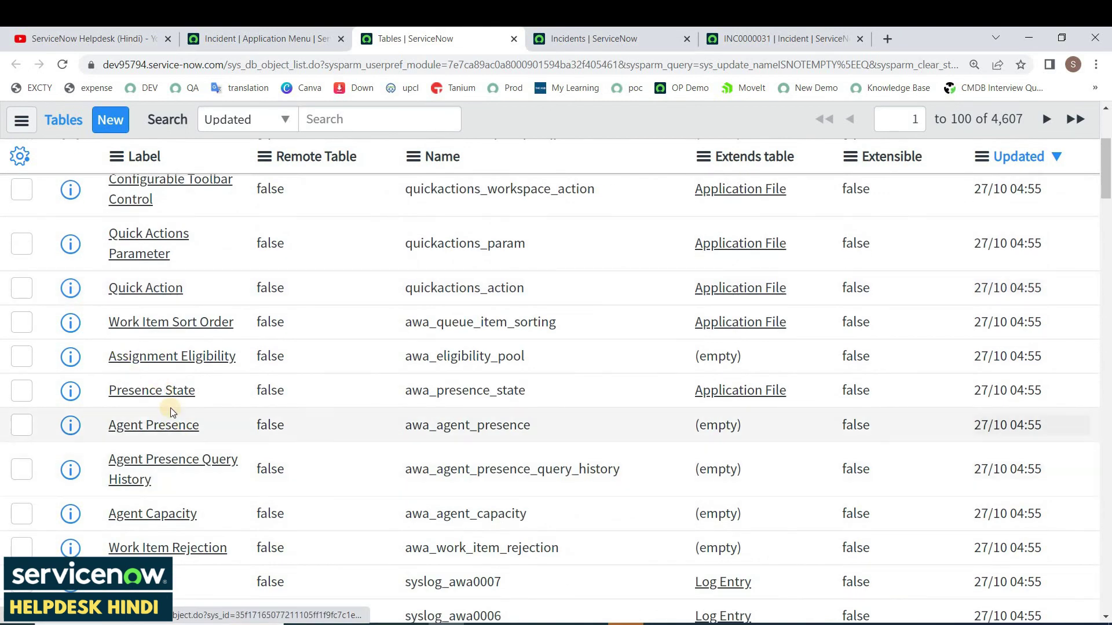
{"action": "scroll", "coordinate": [54, 330], "scroll_direction": "up", "scroll_amount": 3}
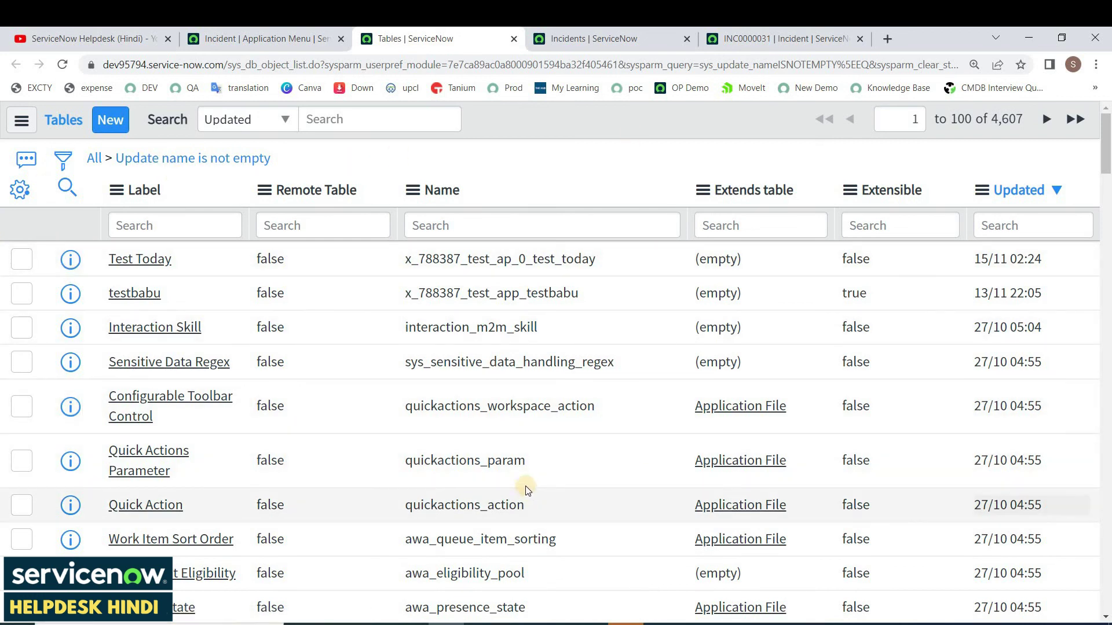
{"action": "scroll", "coordinate": [182, 266], "scroll_direction": "down", "scroll_amount": 3}
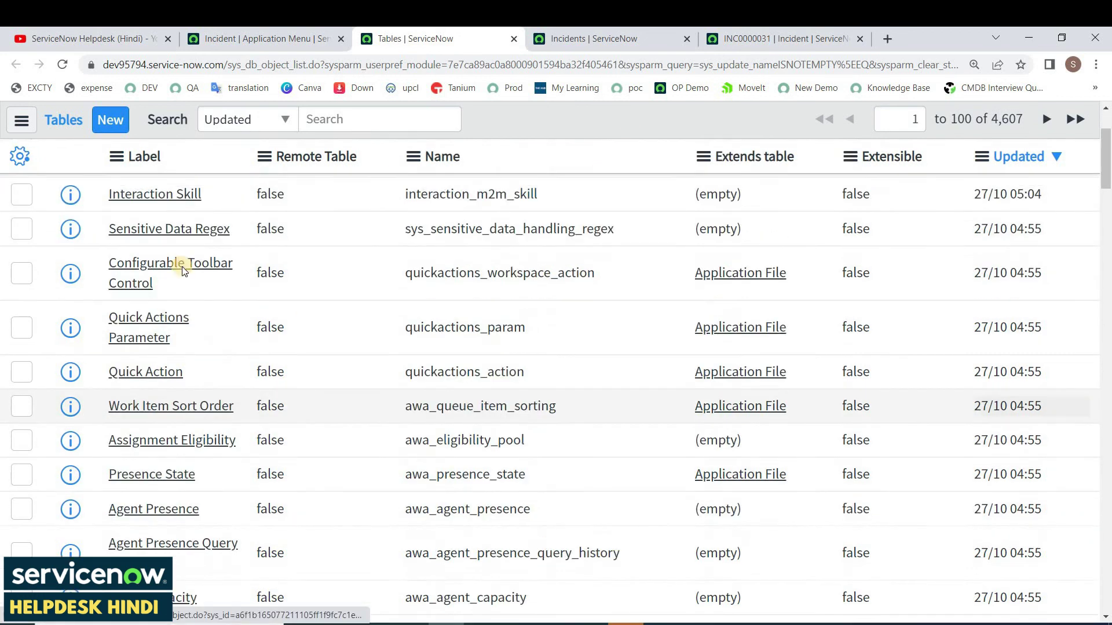
{"action": "scroll", "coordinate": [182, 267], "scroll_direction": "up", "scroll_amount": 3}
Filter the Tables list by the label "incident"
{"action": "left_click", "coordinate": [174, 227]}
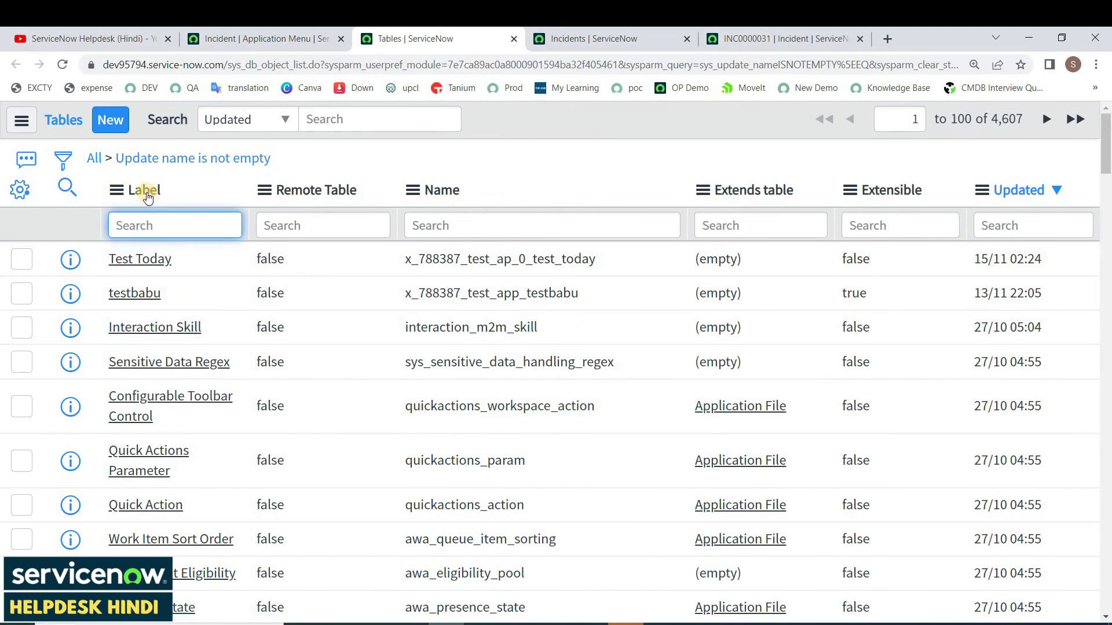
{"action": "left_click", "coordinate": [602, 37]}
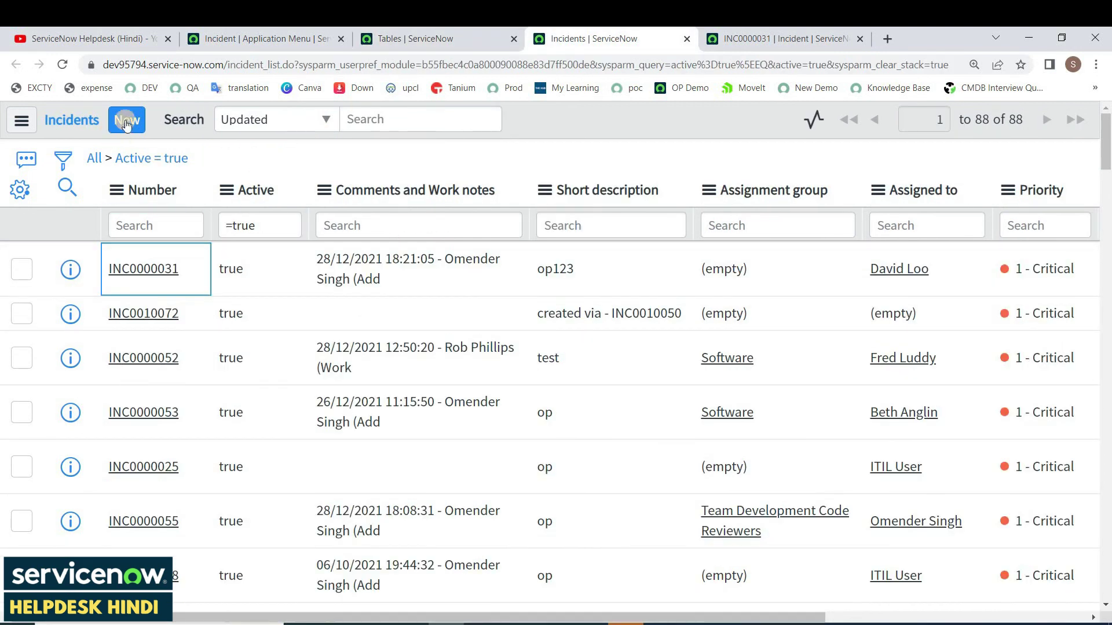
{"action": "left_click", "coordinate": [431, 38]}
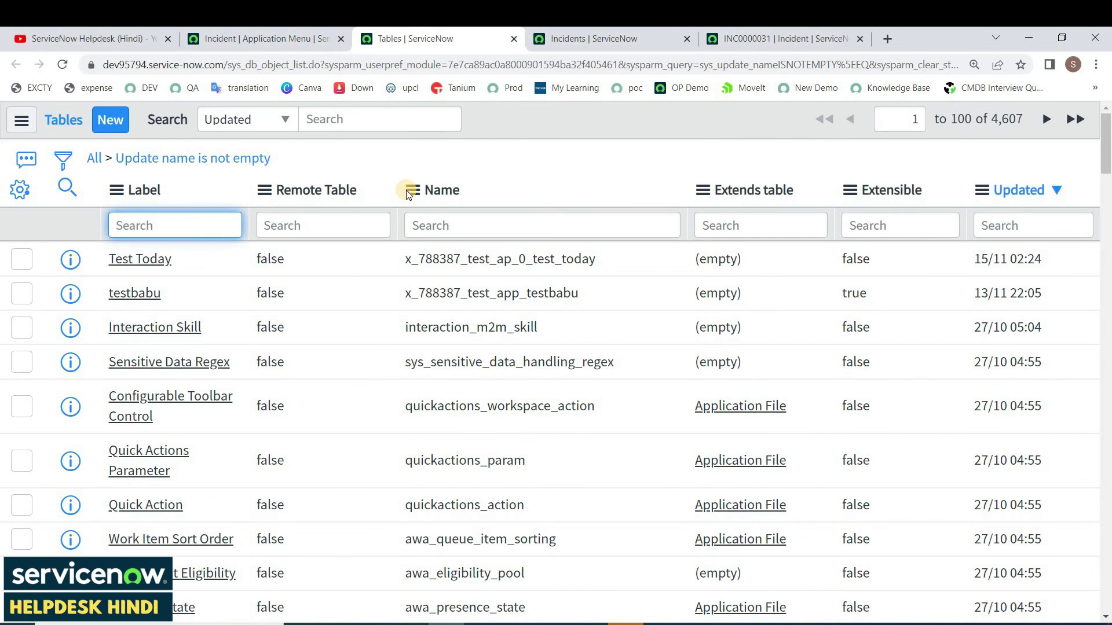
{"action": "type", "text": "incident"}
{"action": "key", "text": "Return"}
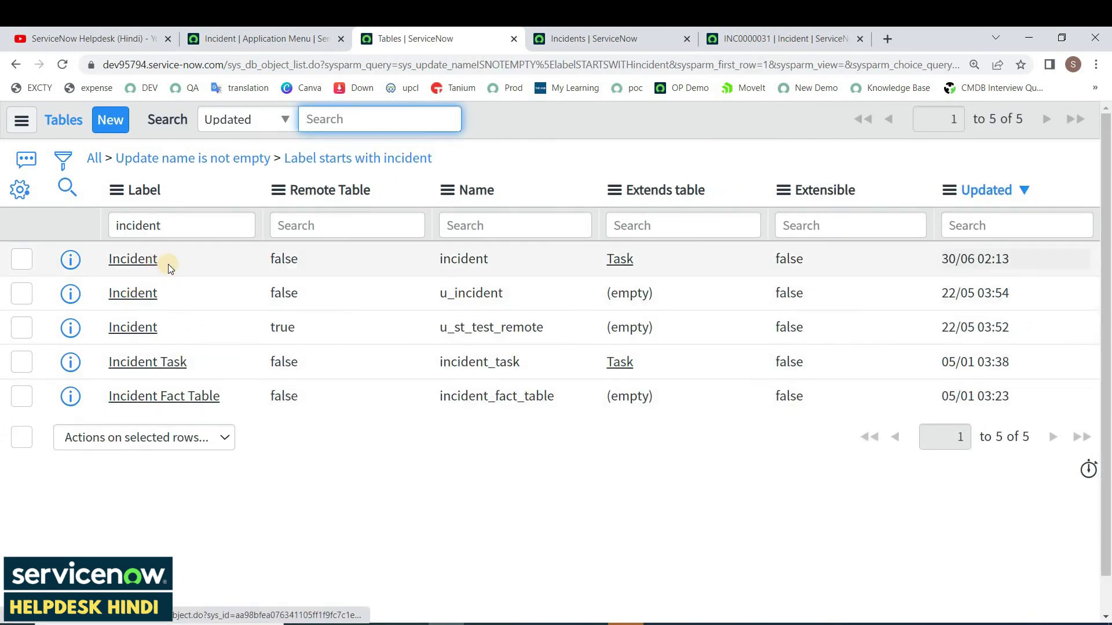
Compare the Name value of the first Incident table with the table name in the incident list's URL
{"action": "left_click_drag", "start_coordinate": [488, 259], "coordinate": [440, 259]}
{"action": "double_click", "coordinate": [491, 264]}
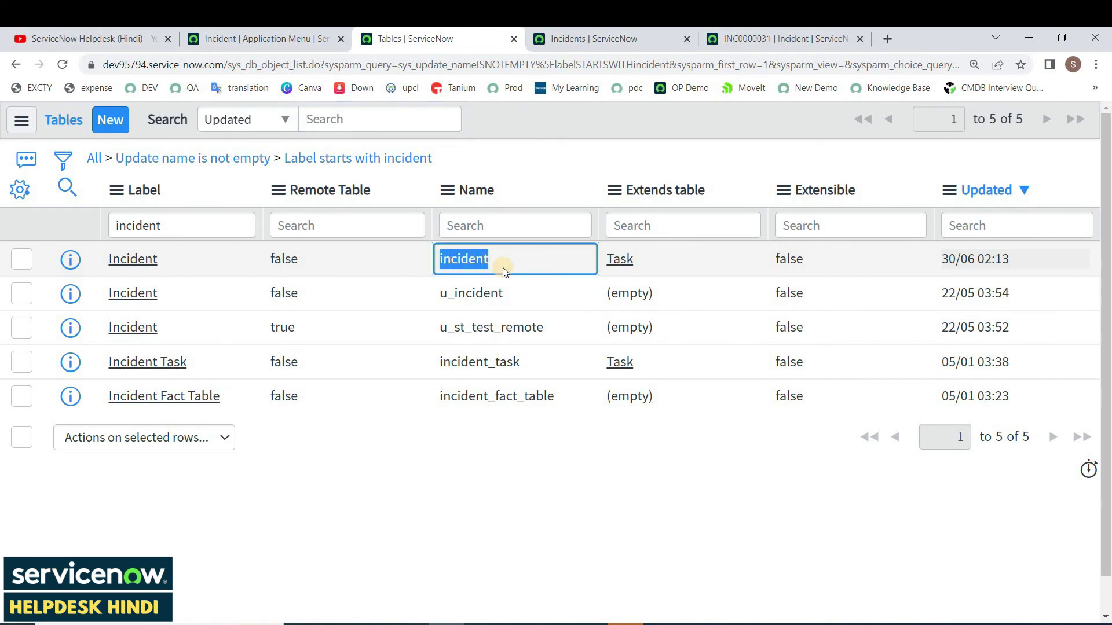
{"action": "left_click", "coordinate": [576, 38]}
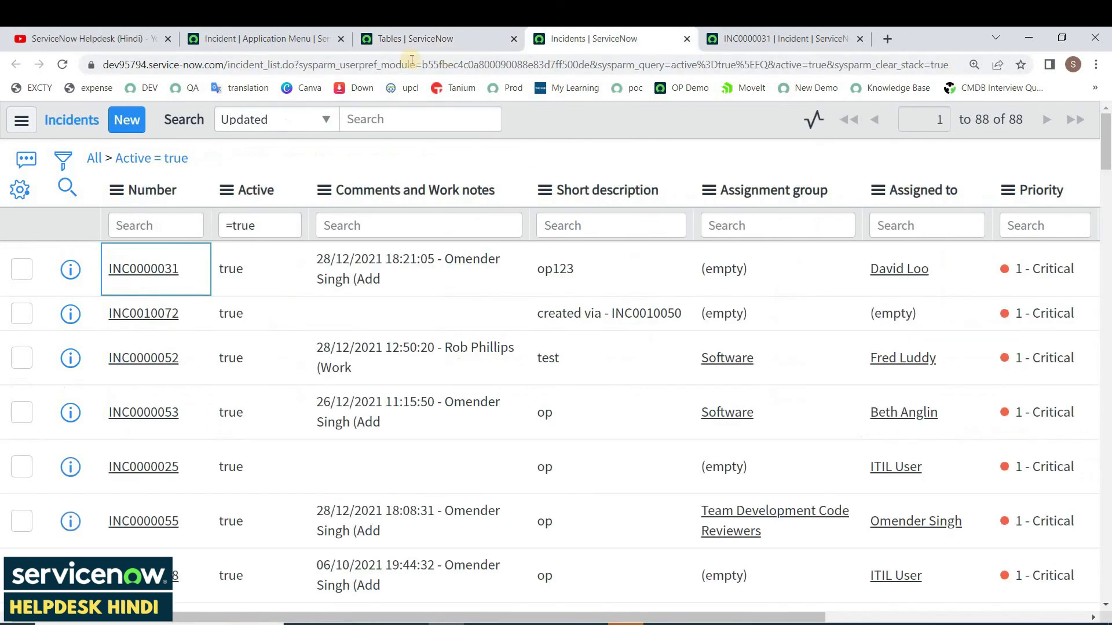
{"action": "left_click", "coordinate": [242, 64]}
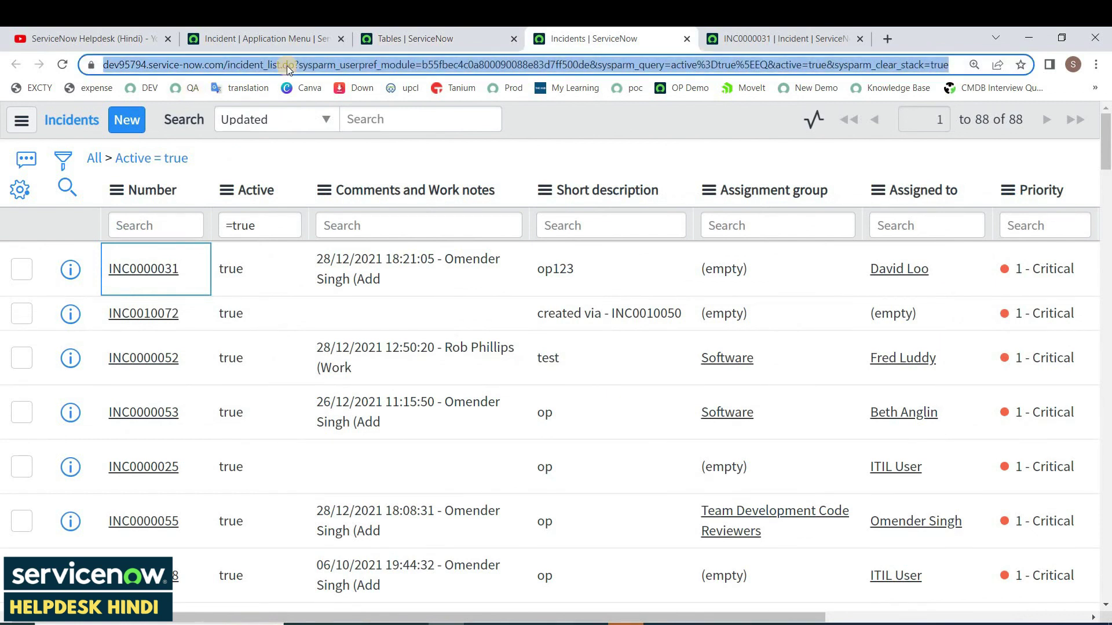
{"action": "left_click", "coordinate": [293, 65]}
{"action": "left_click_drag", "start_coordinate": [297, 66], "coordinate": [262, 69]}
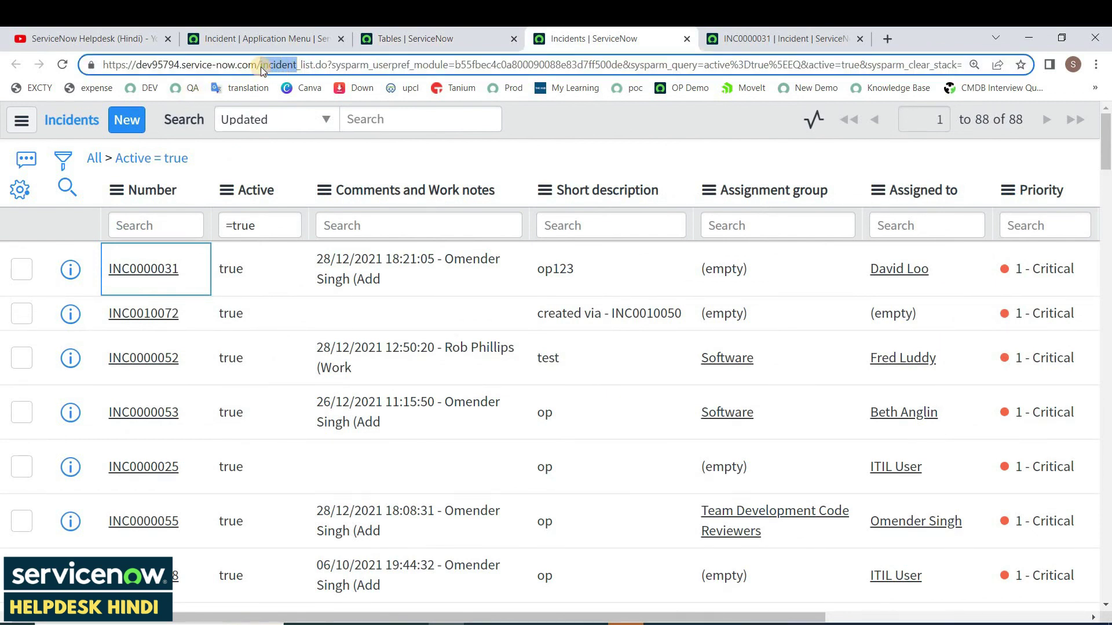
{"action": "left_click", "coordinate": [297, 40]}
{"action": "left_click", "coordinate": [426, 41]}
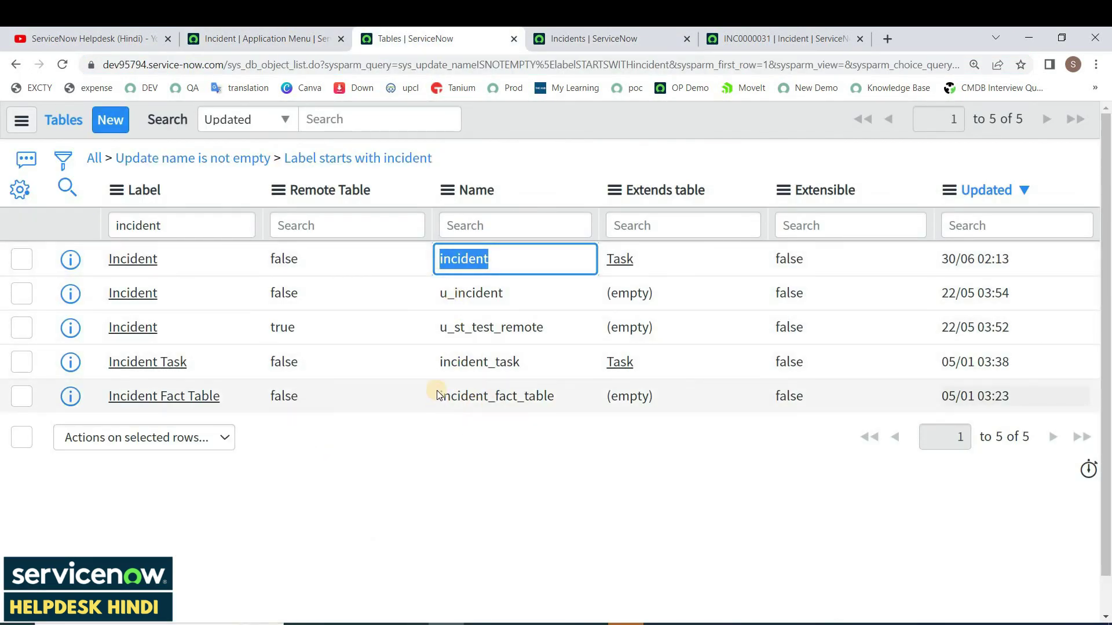
{"action": "left_click", "coordinate": [476, 256]}
{"action": "double_click", "coordinate": [476, 256]}
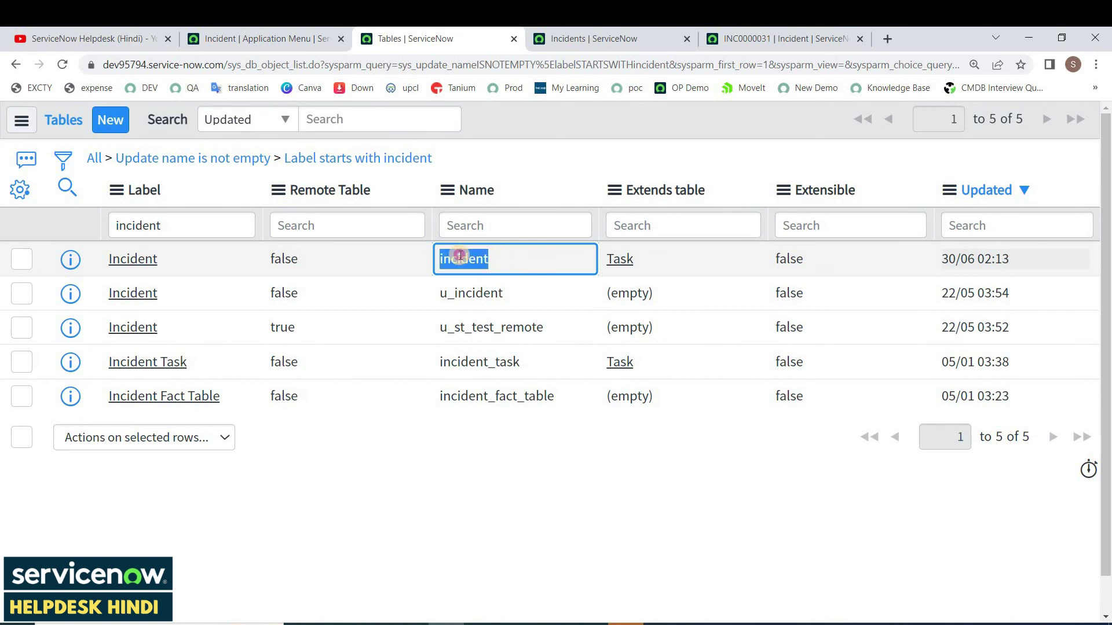
Open the definition record of the Incident table named incident in a separate browser tab
{"action": "left_click", "coordinate": [120, 262]}
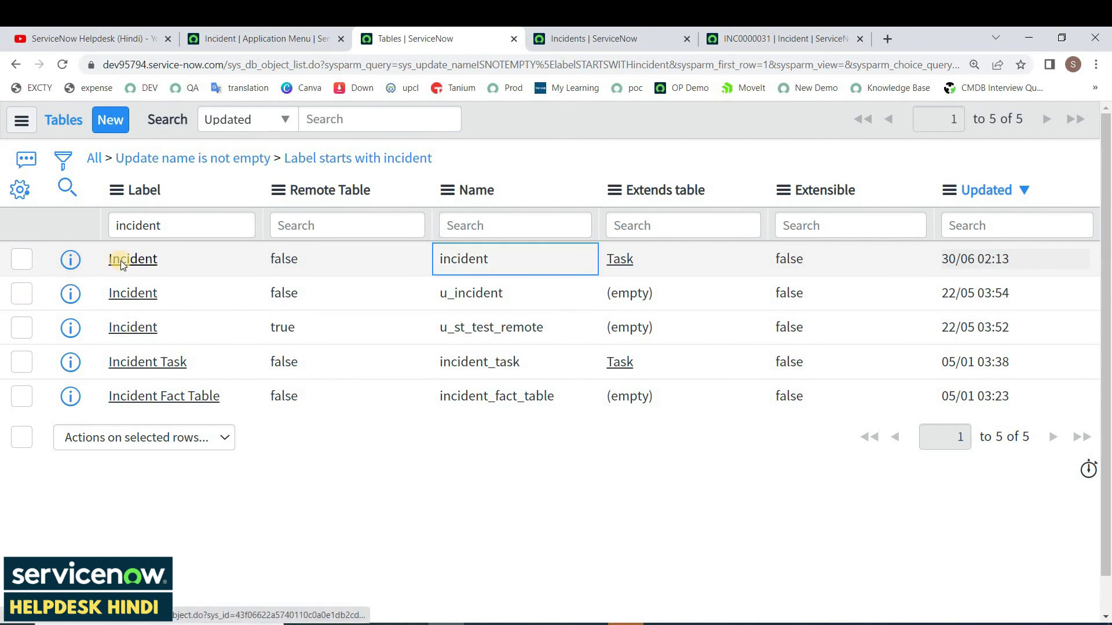
{"action": "left_click", "coordinate": [120, 261], "text": "ctrl"}
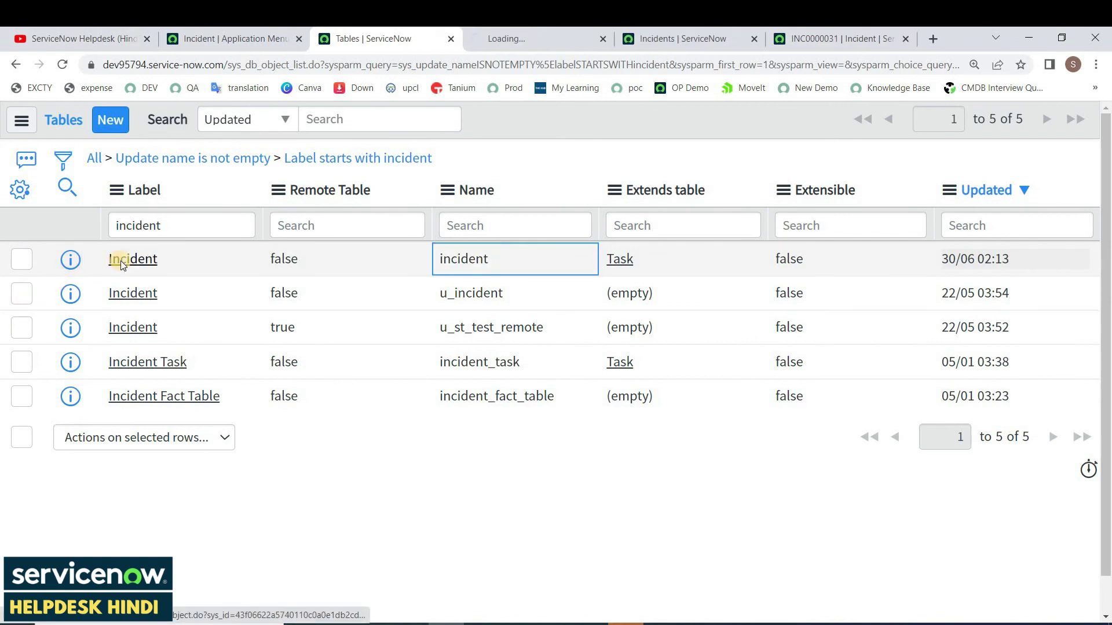
{"action": "left_click", "coordinate": [520, 39]}
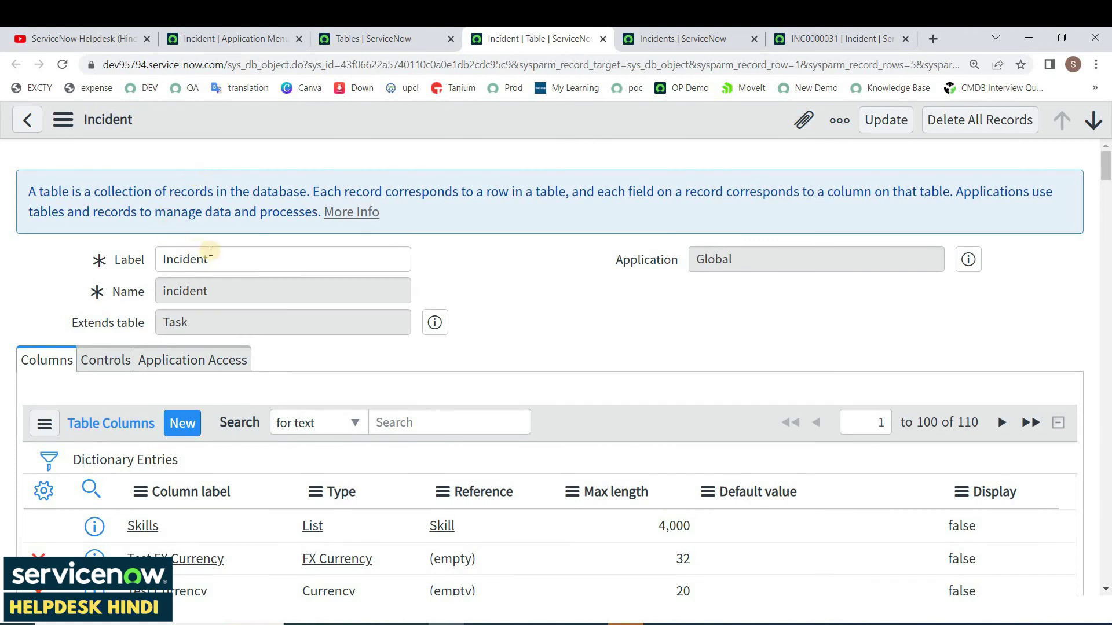
Examine the Incident table's Label and Name fields, including the Name field's description, and compare the display label with the internal name
{"action": "double_click", "coordinate": [210, 255]}
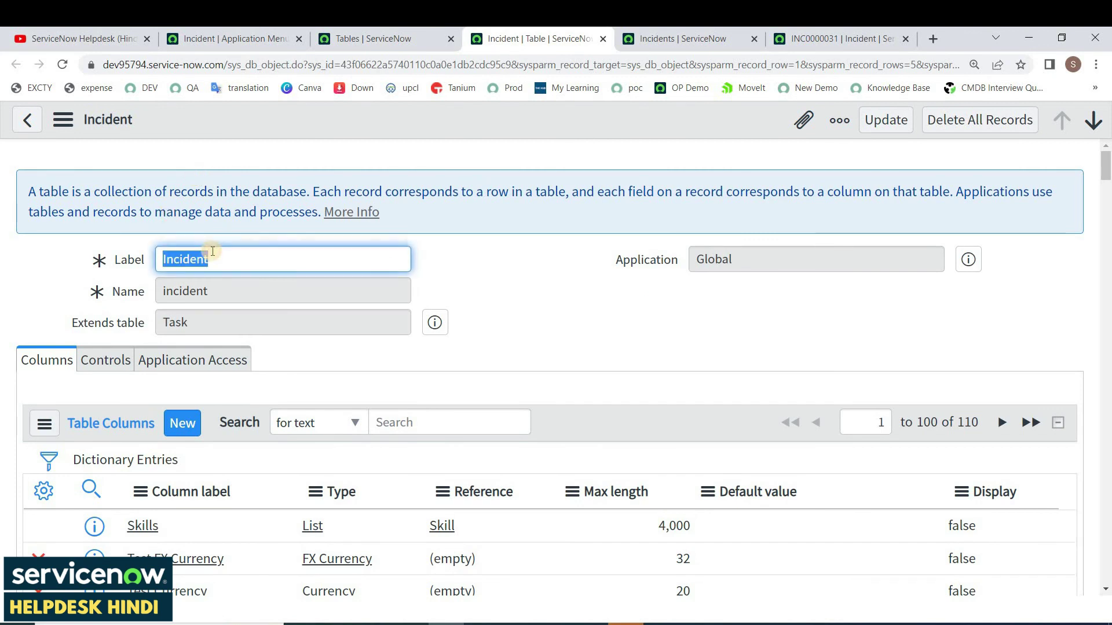
{"action": "left_click", "coordinate": [164, 260]}
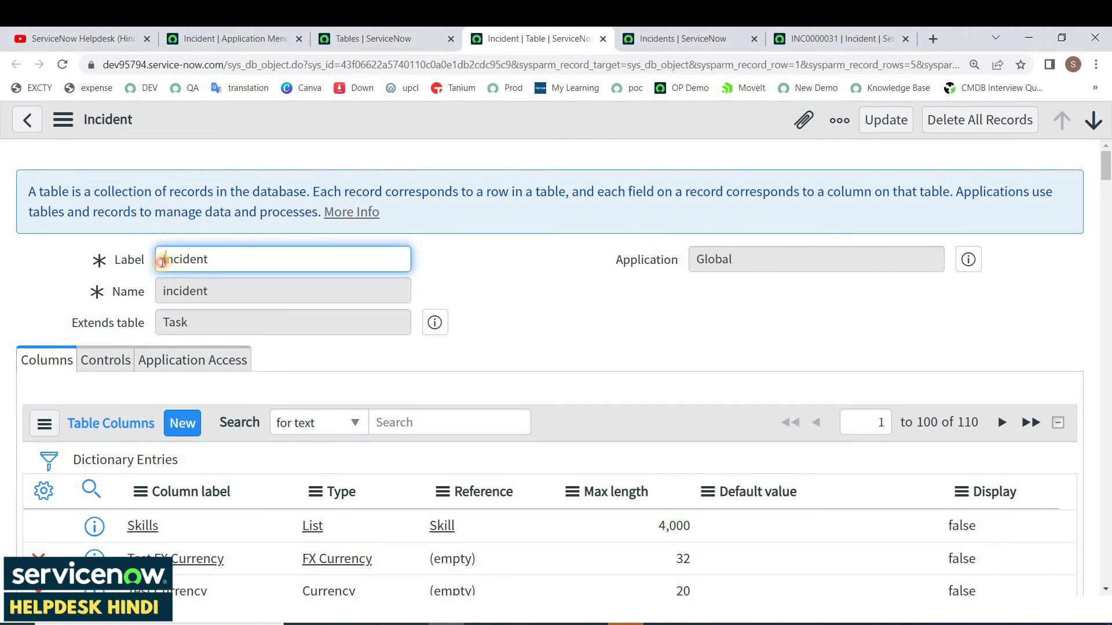
{"action": "double_click", "coordinate": [217, 252]}
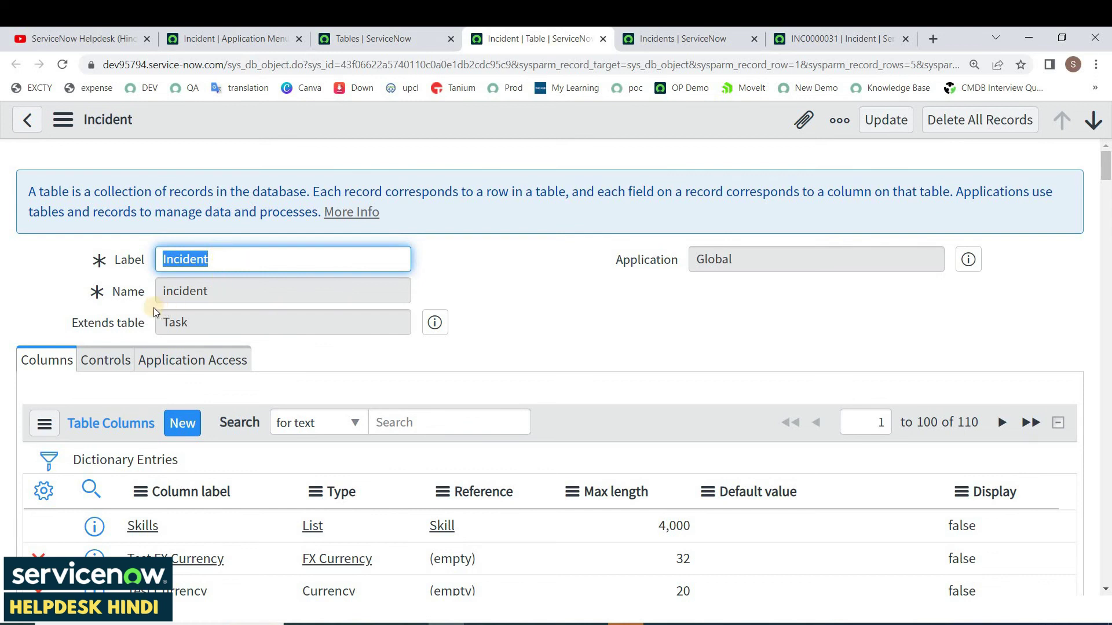
{"action": "mouse_move", "coordinate": [132, 300]}
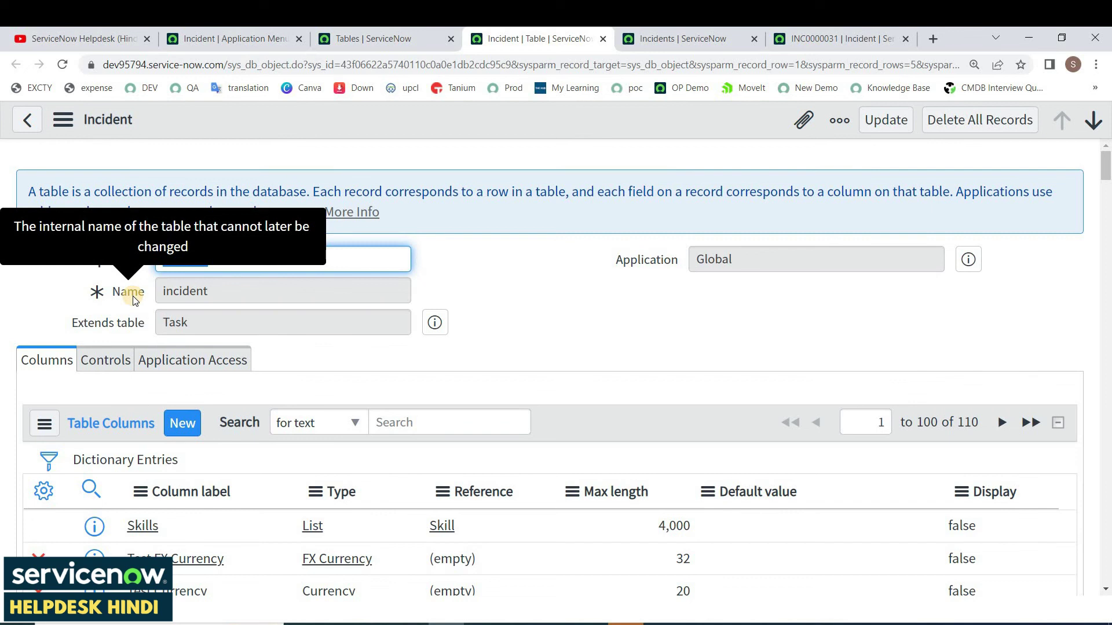
{"action": "double_click", "coordinate": [179, 292]}
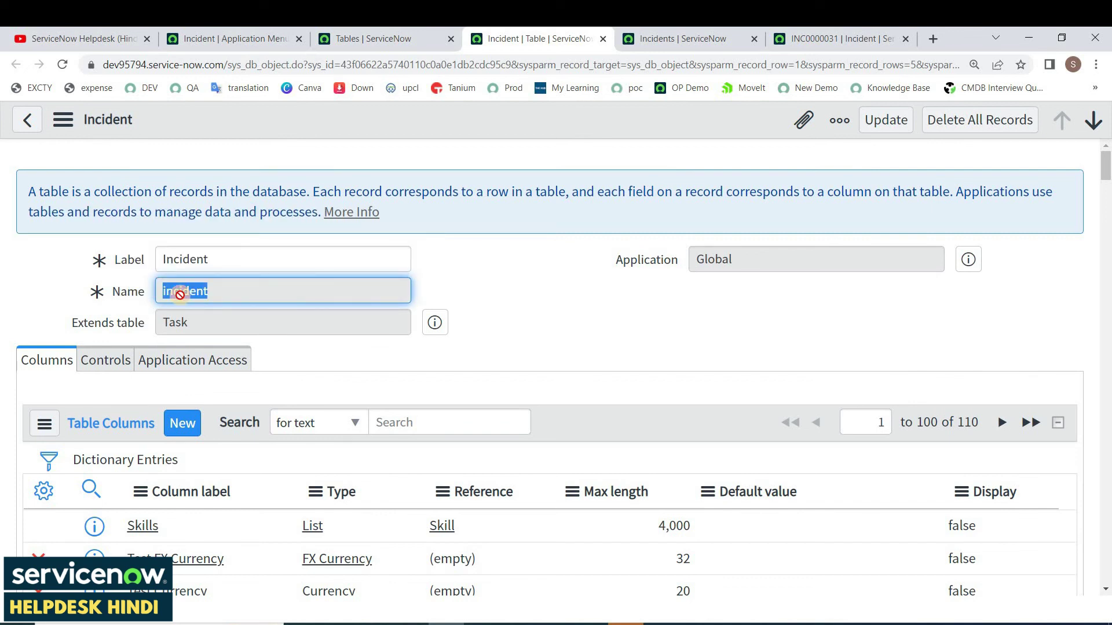
{"action": "double_click", "coordinate": [180, 292]}
{"action": "left_click", "coordinate": [179, 292]}
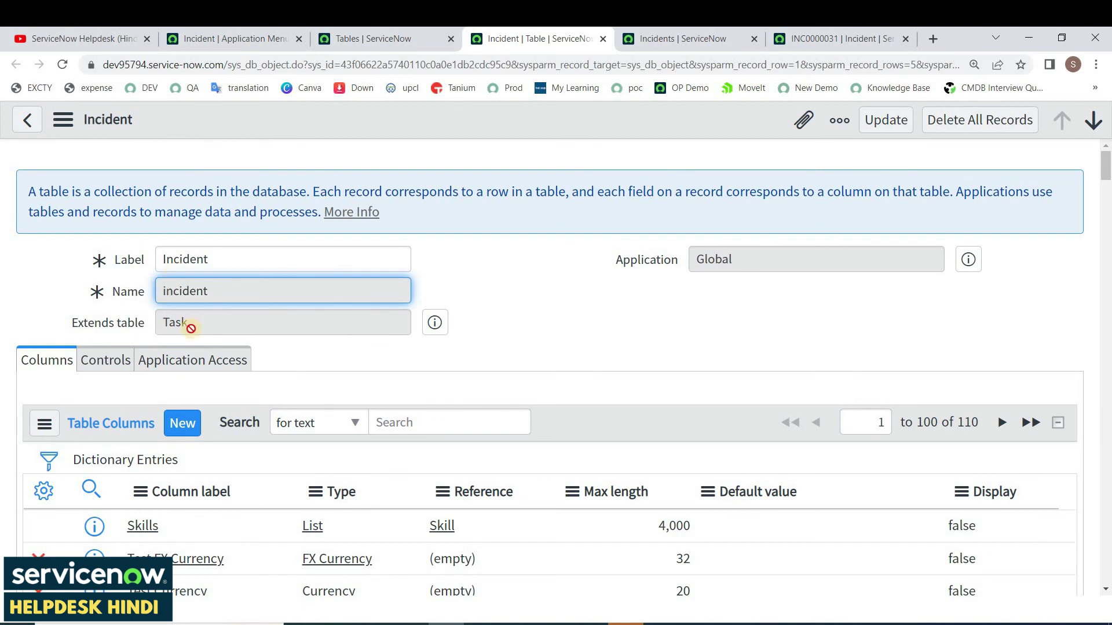
{"action": "double_click", "coordinate": [201, 256]}
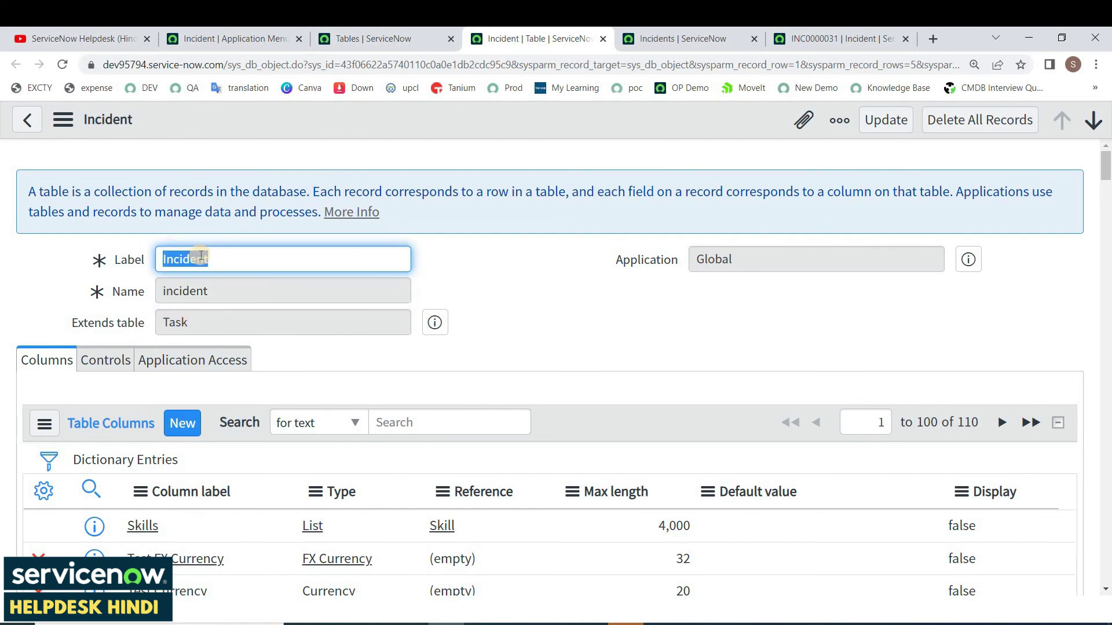
{"action": "double_click", "coordinate": [192, 288]}
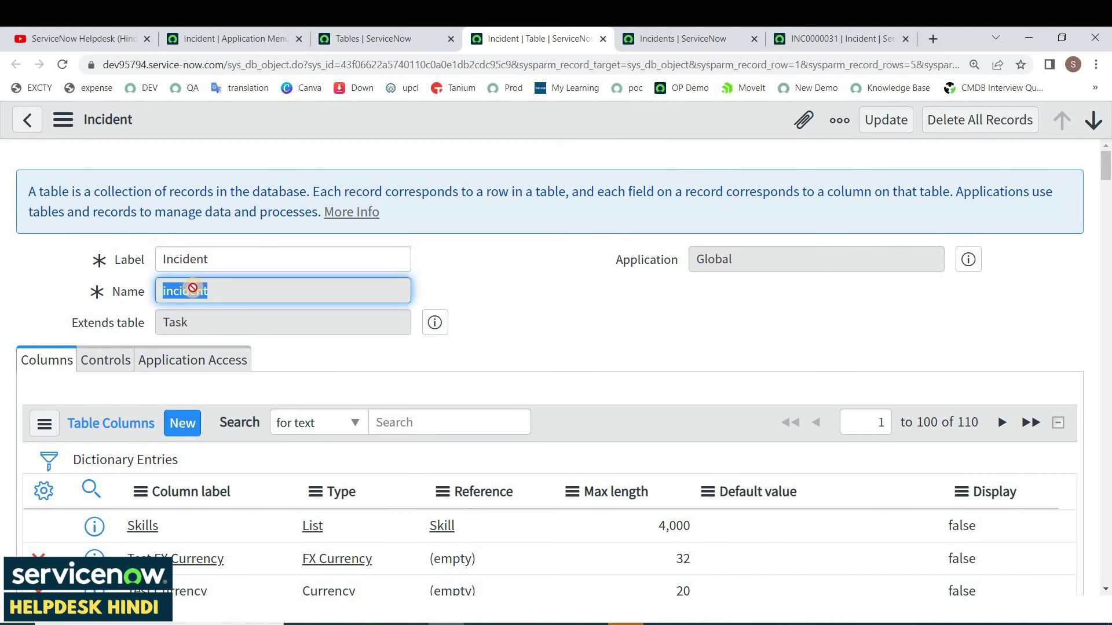
{"action": "left_click", "coordinate": [192, 288]}
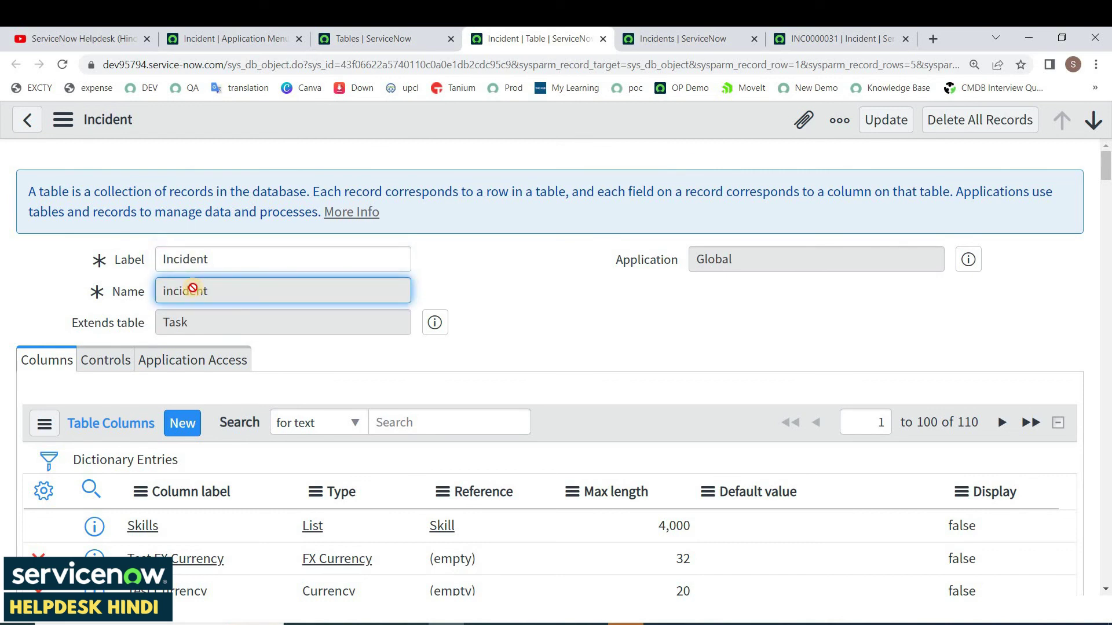
{"action": "double_click", "coordinate": [193, 288]}
Examine the Extends table field of the Incident table to identify its parent table
{"action": "left_click_drag", "start_coordinate": [146, 322], "coordinate": [77, 329]}
{"action": "left_click", "coordinate": [48, 293]}
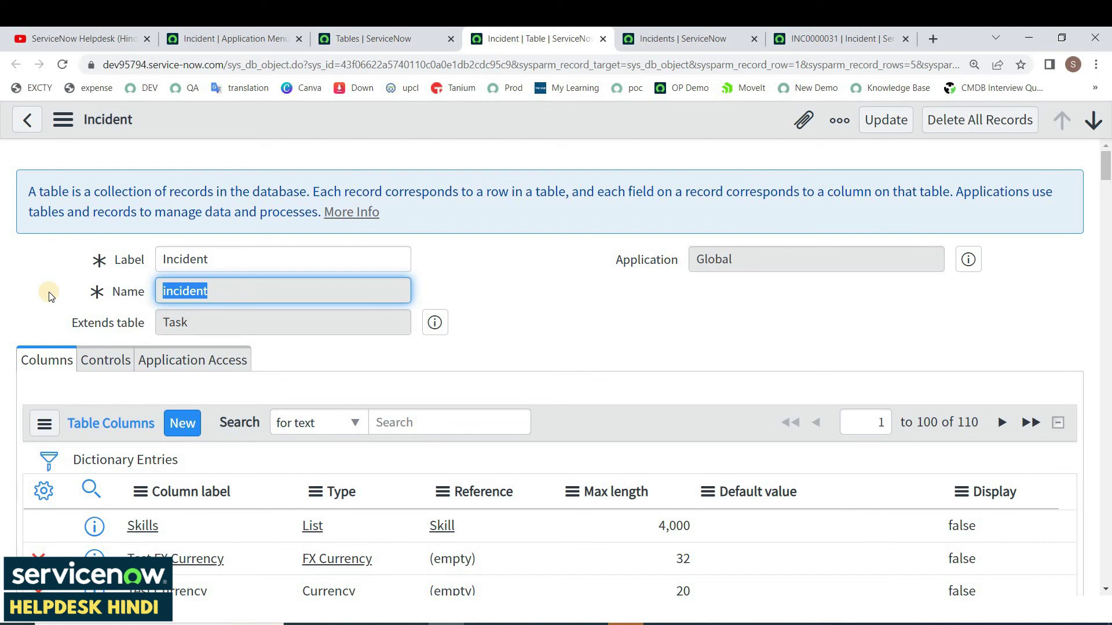
{"action": "double_click", "coordinate": [209, 320]}
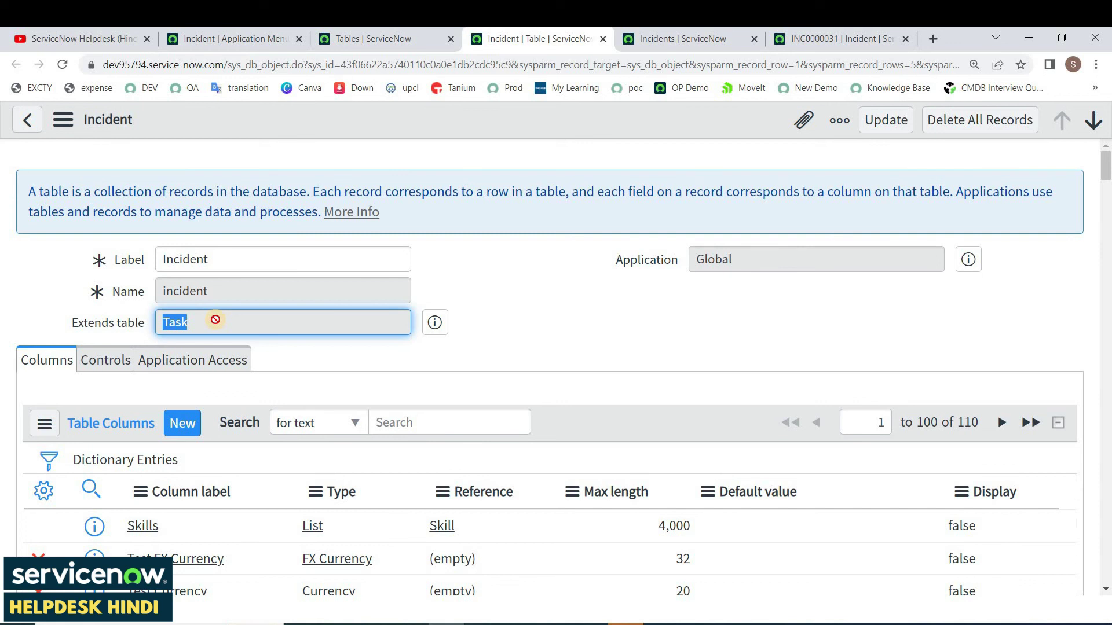
Relate the Incident table to its open record by examining the form's Number, Caller of Incident, Category and Short description fields
{"action": "left_click", "coordinate": [215, 320]}
{"action": "double_click", "coordinate": [216, 320]}
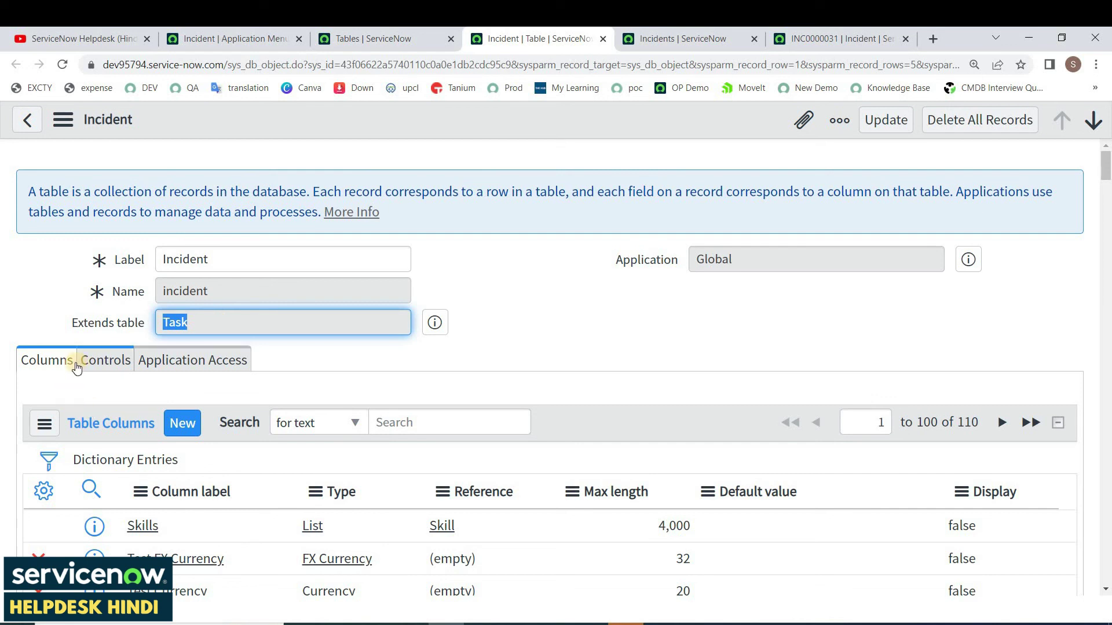
{"action": "left_click", "coordinate": [811, 29]}
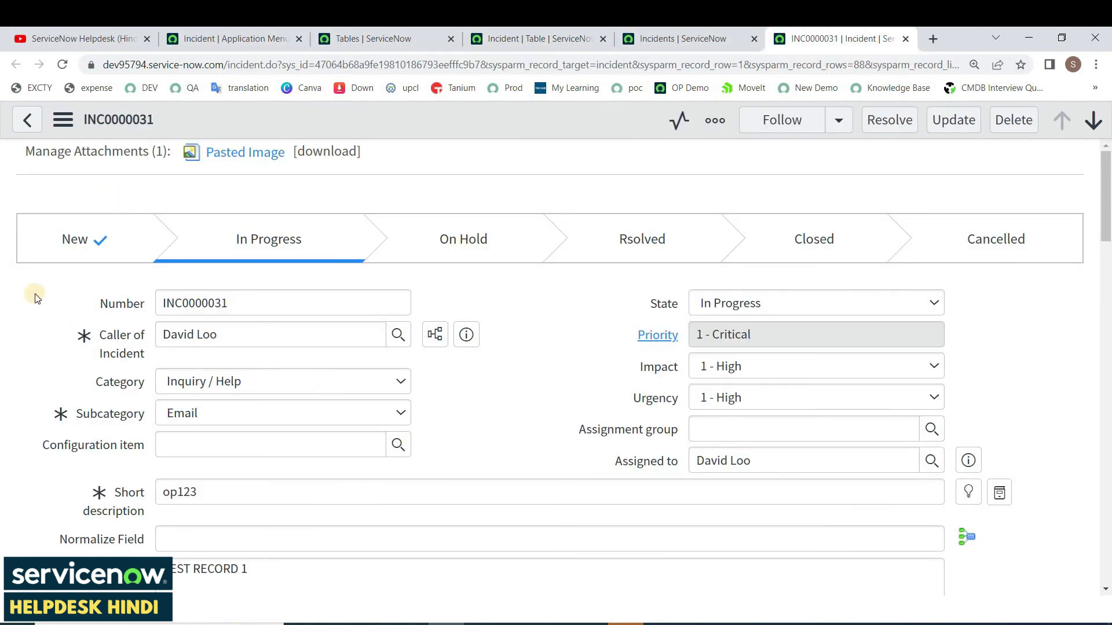
{"action": "left_click", "coordinate": [115, 307]}
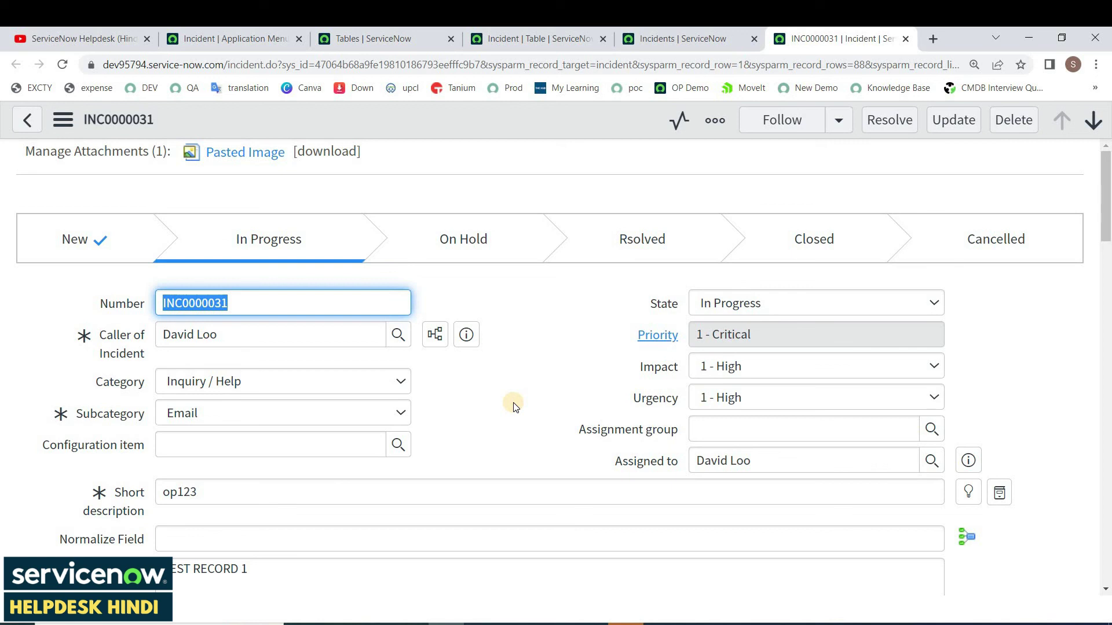
{"action": "double_click", "coordinate": [265, 314]}
{"action": "triple_click", "coordinate": [263, 336]}
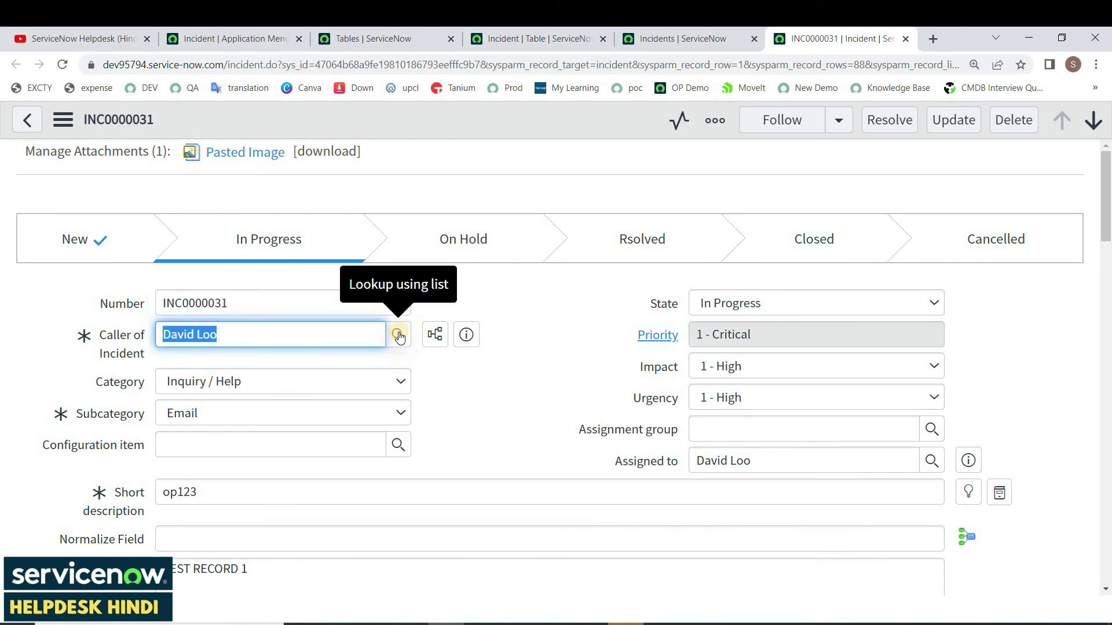
{"action": "left_click", "coordinate": [392, 380]}
{"action": "left_click", "coordinate": [391, 378]}
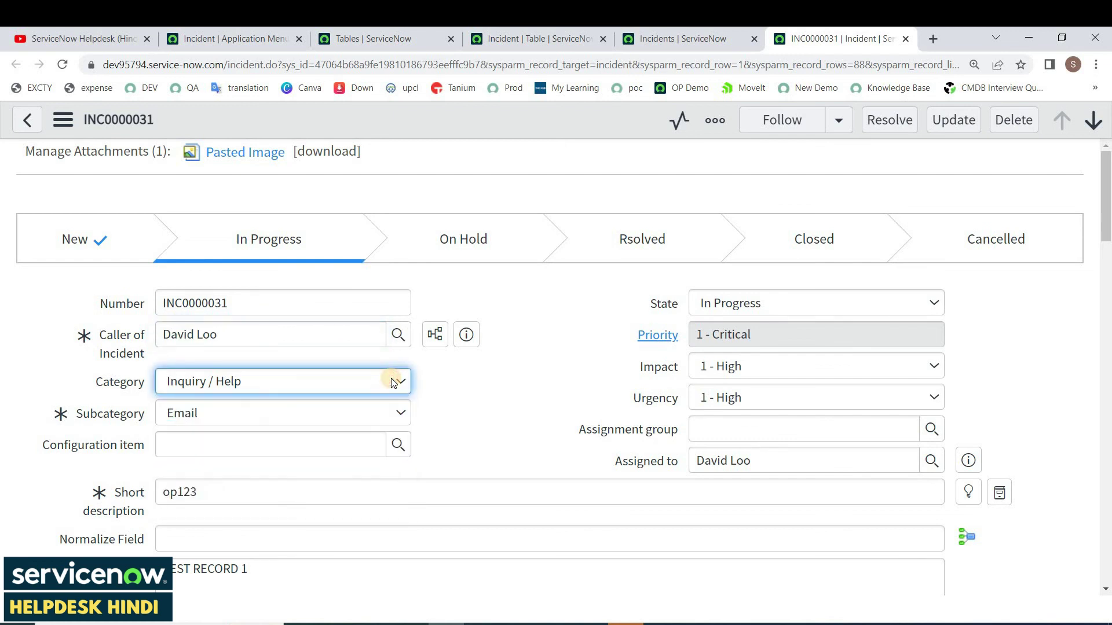
{"action": "triple_click", "coordinate": [346, 491]}
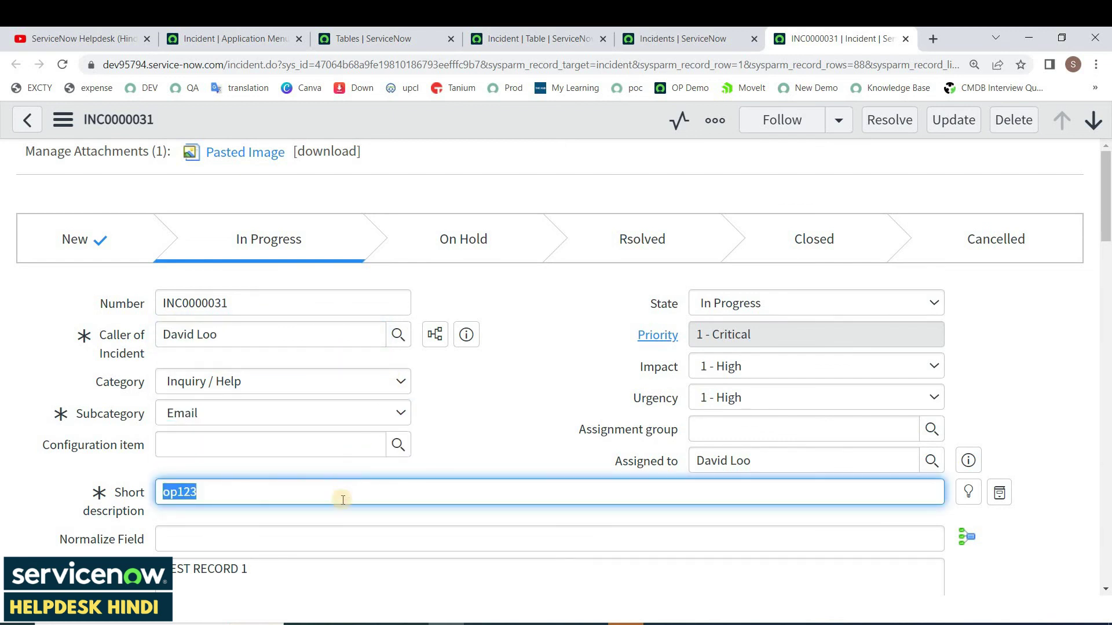
{"action": "left_click", "coordinate": [524, 369]}
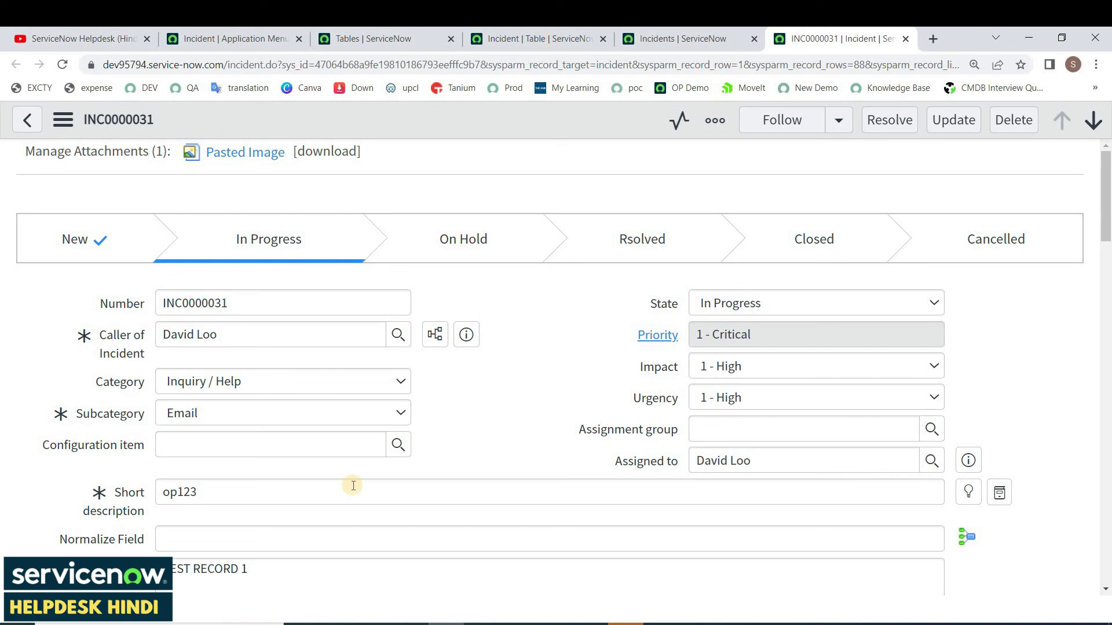
Examine the Application field on the Incident table's definition record to identify the table's application scope
{"action": "left_click", "coordinate": [538, 38]}
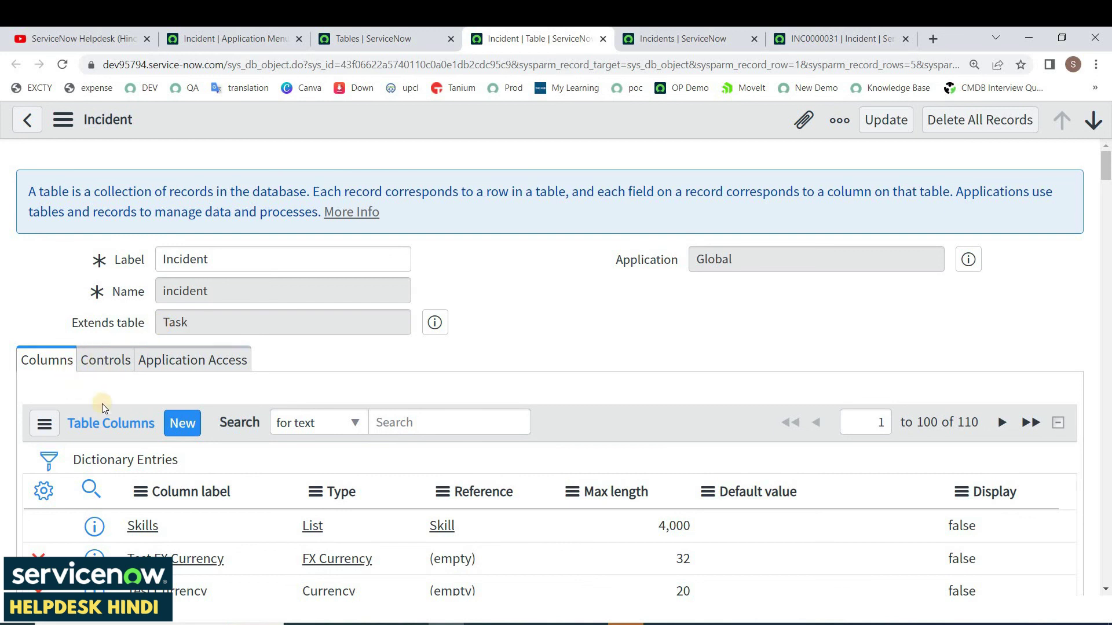
{"action": "double_click", "coordinate": [728, 261]}
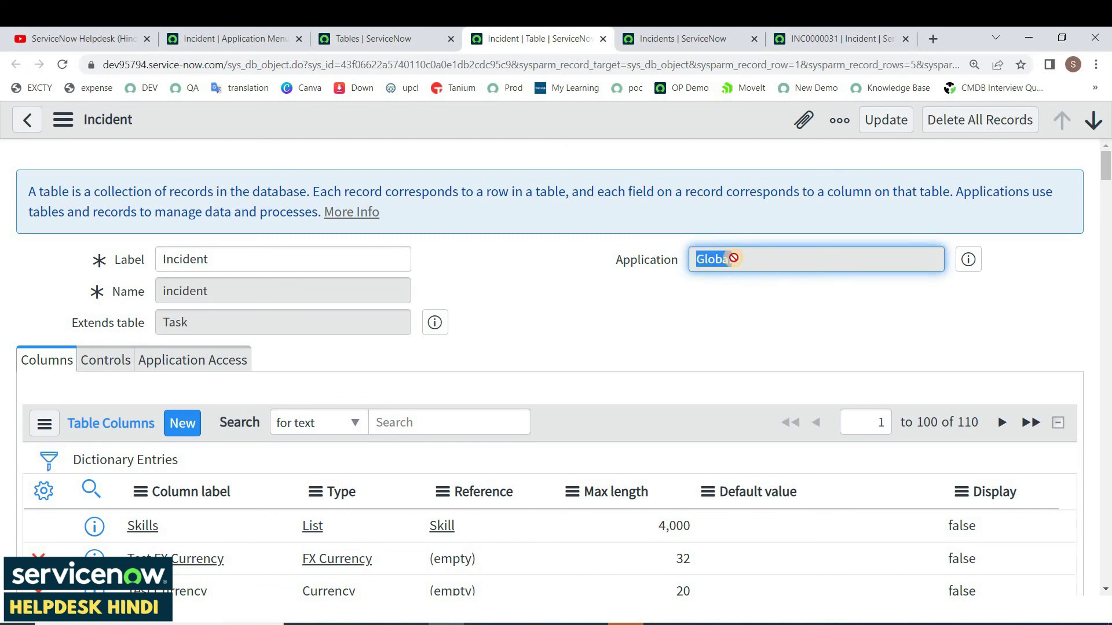
{"action": "left_click", "coordinate": [660, 294]}
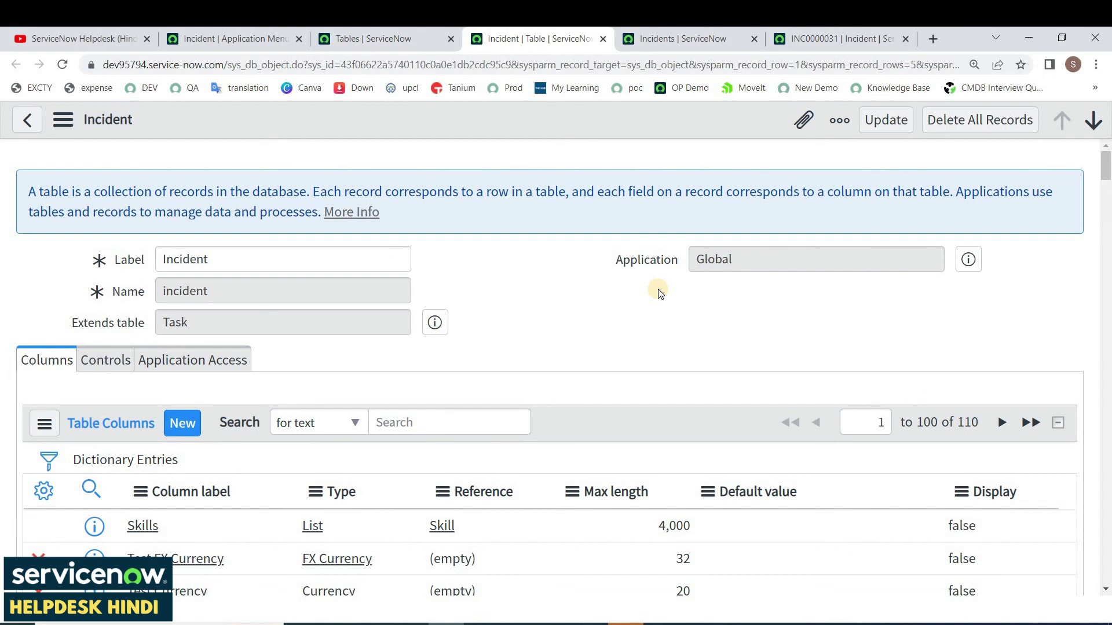
{"action": "double_click", "coordinate": [742, 258]}
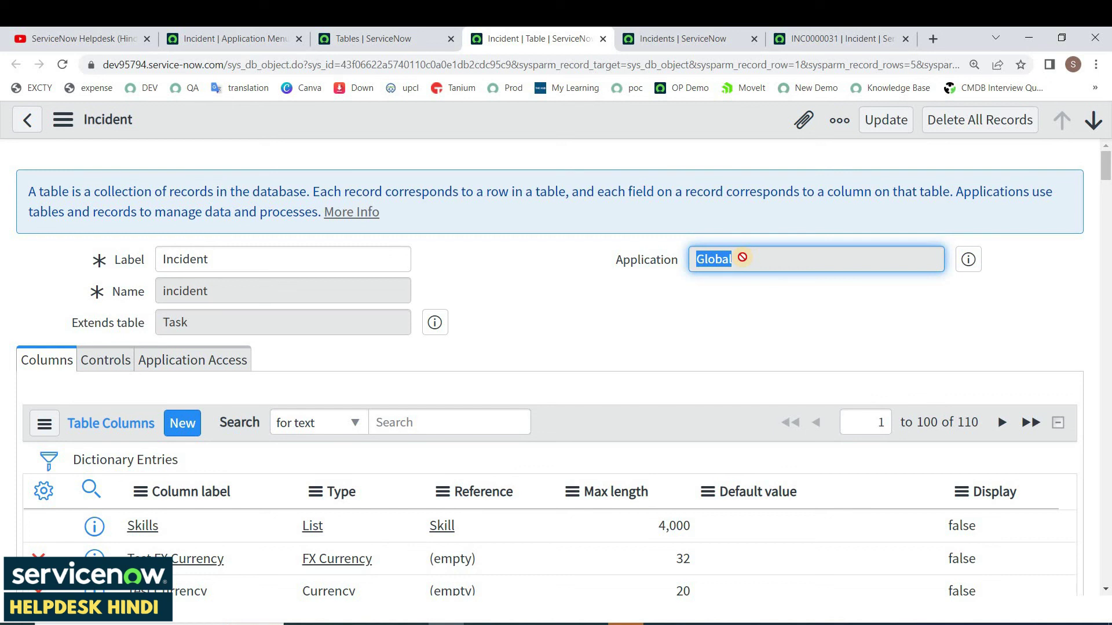
{"action": "left_click", "coordinate": [742, 257]}
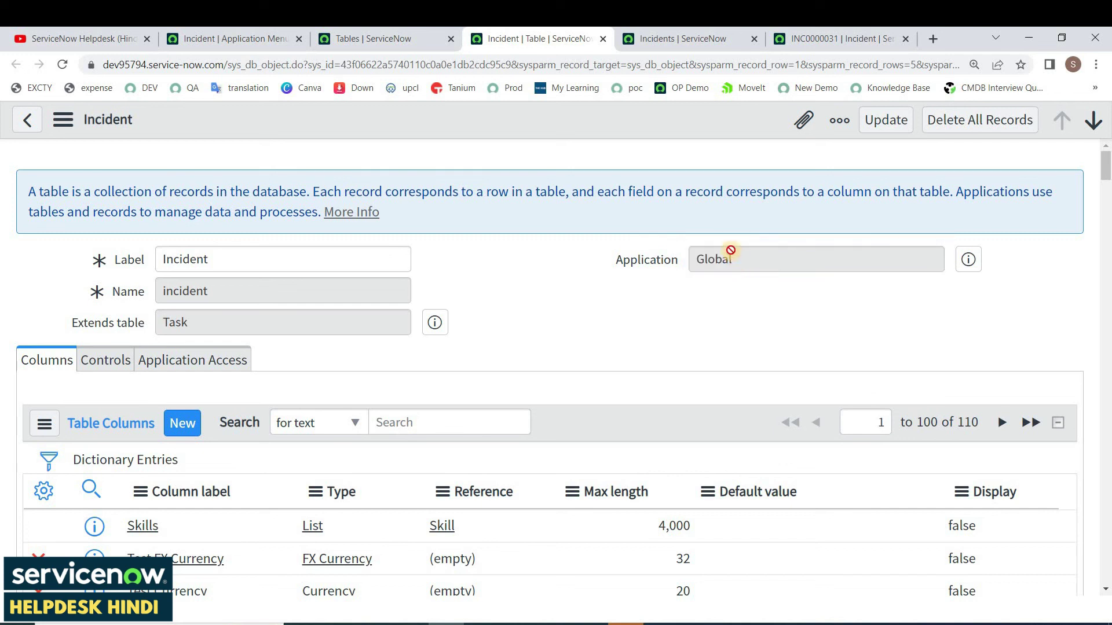
{"action": "double_click", "coordinate": [729, 252]}
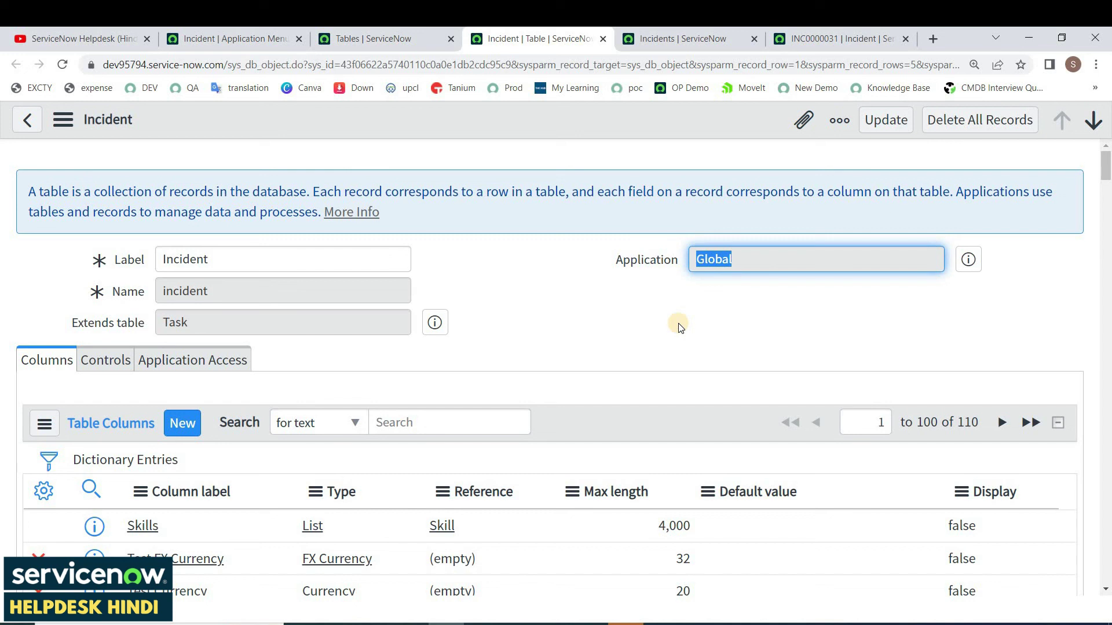
{"action": "left_click", "coordinate": [680, 327]}
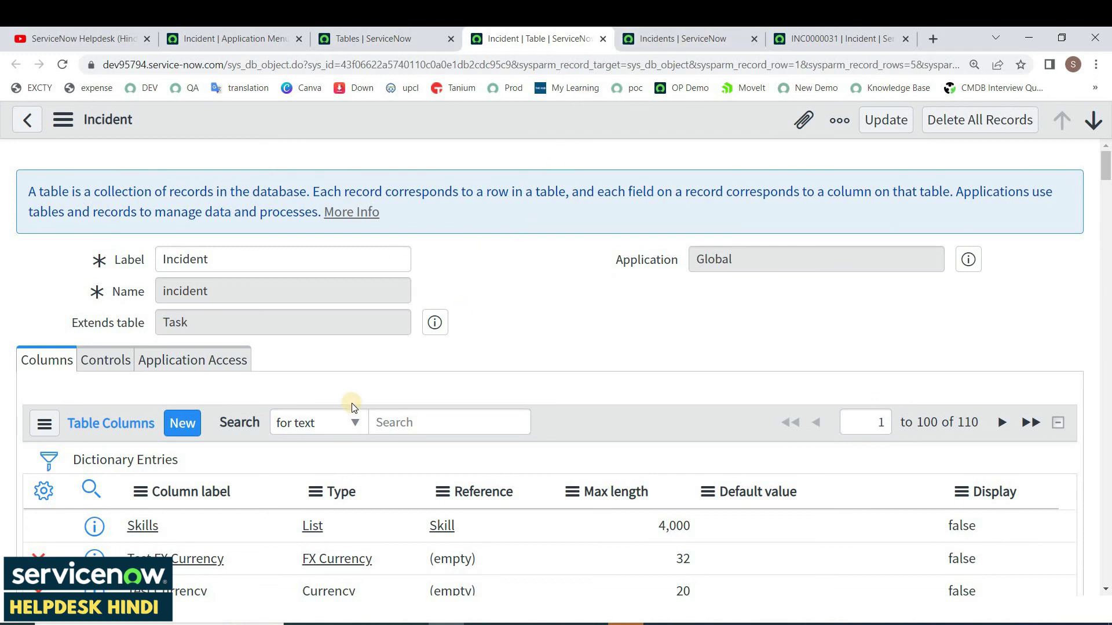
Look through the Table Columns list of the Incident table's definition and relate its entries to the table's label
{"action": "scroll", "coordinate": [224, 262], "scroll_direction": "down", "scroll_amount": 3}
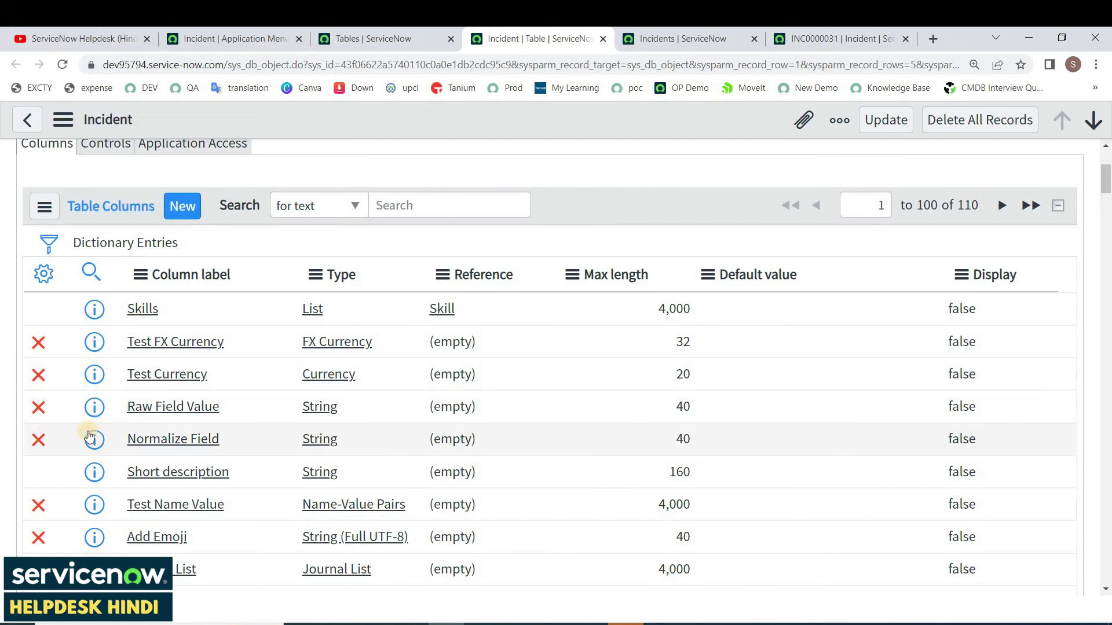
{"action": "scroll", "coordinate": [90, 427], "scroll_direction": "down", "scroll_amount": 2}
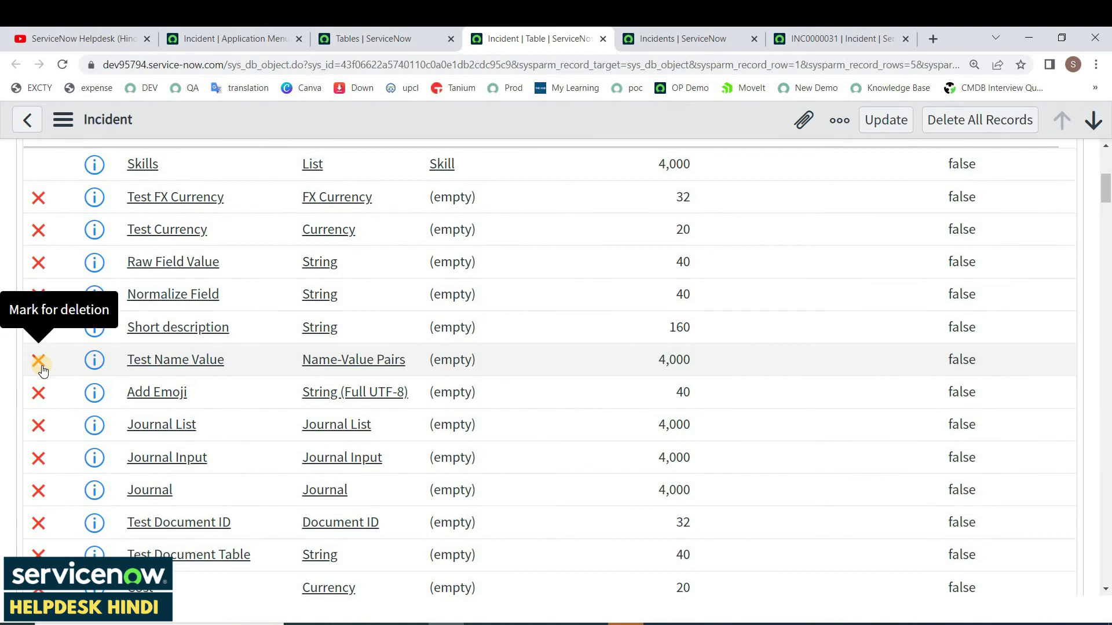
{"action": "scroll", "coordinate": [296, 205], "scroll_direction": "up", "scroll_amount": 5}
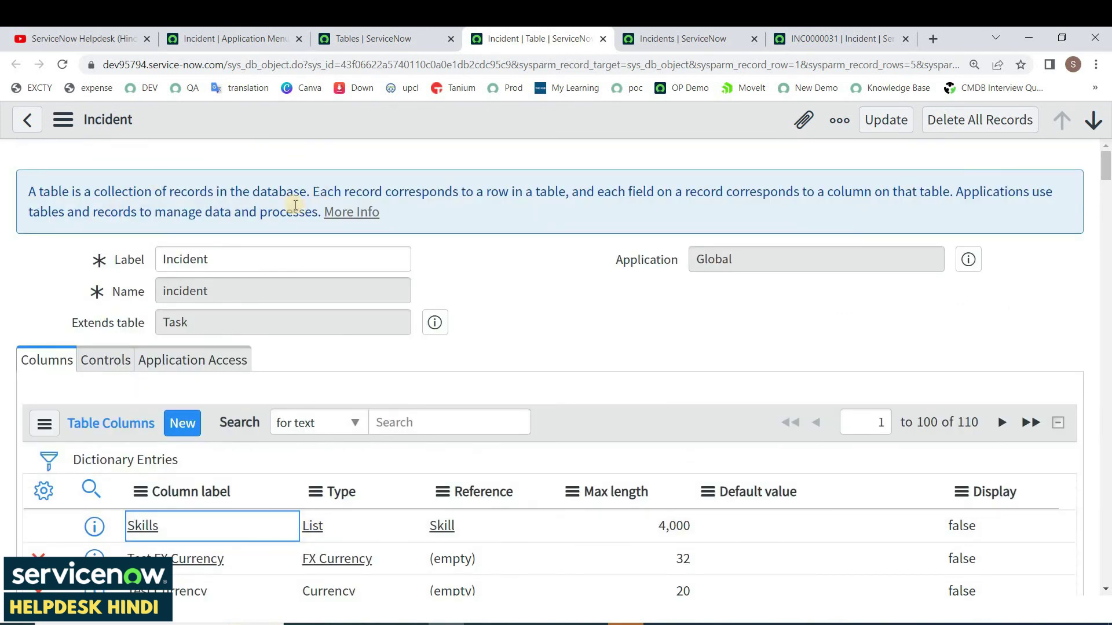
{"action": "double_click", "coordinate": [258, 65]}
{"action": "left_click", "coordinate": [96, 382]}
{"action": "scroll", "coordinate": [78, 366], "scroll_direction": "down", "scroll_amount": 2}
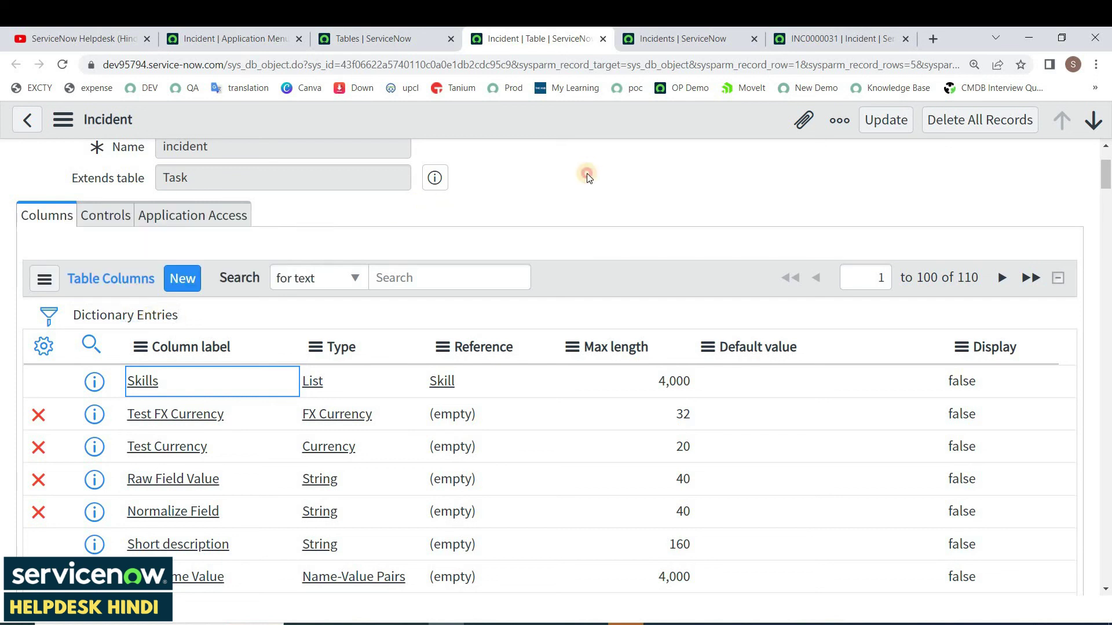
{"action": "scroll", "coordinate": [219, 300], "scroll_direction": "up", "scroll_amount": 2}
{"action": "left_click", "coordinate": [218, 258]}
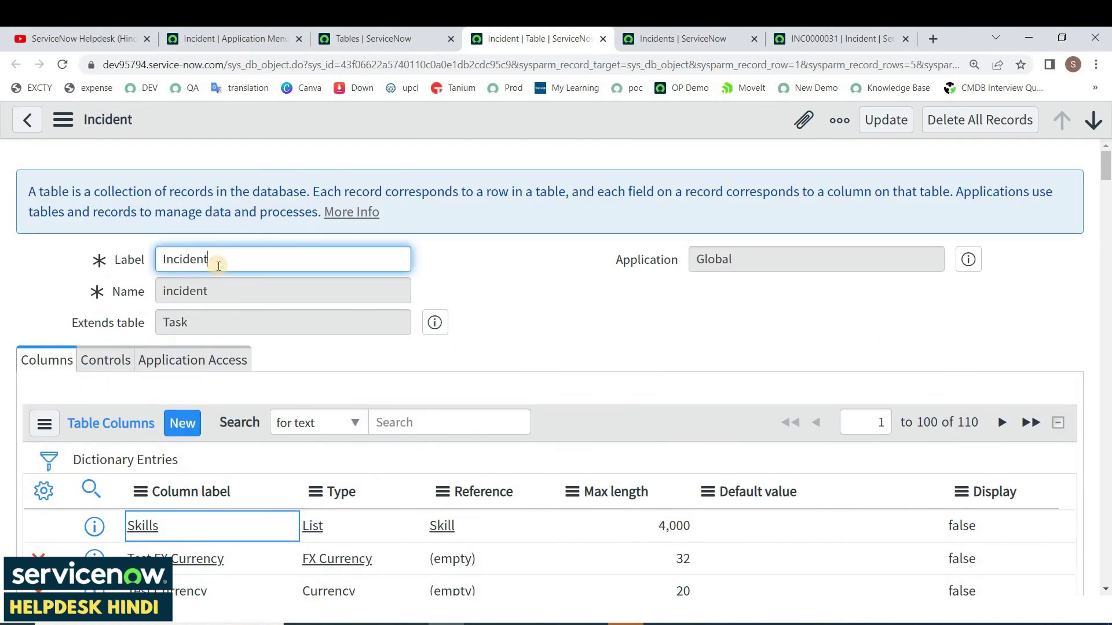
{"action": "double_click", "coordinate": [218, 258]}
{"action": "scroll", "coordinate": [179, 377], "scroll_direction": "down", "scroll_amount": 3}
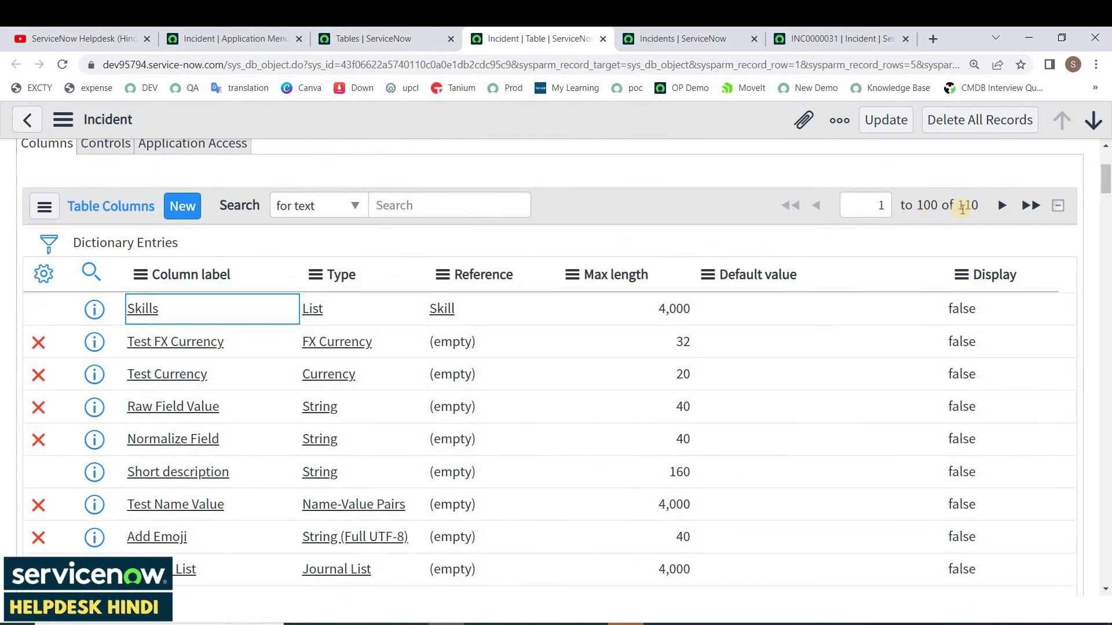
Examine the Column label, Type, Reference, Max length and Default value attributes of the Skills dictionary entry
{"action": "double_click", "coordinate": [149, 309]}
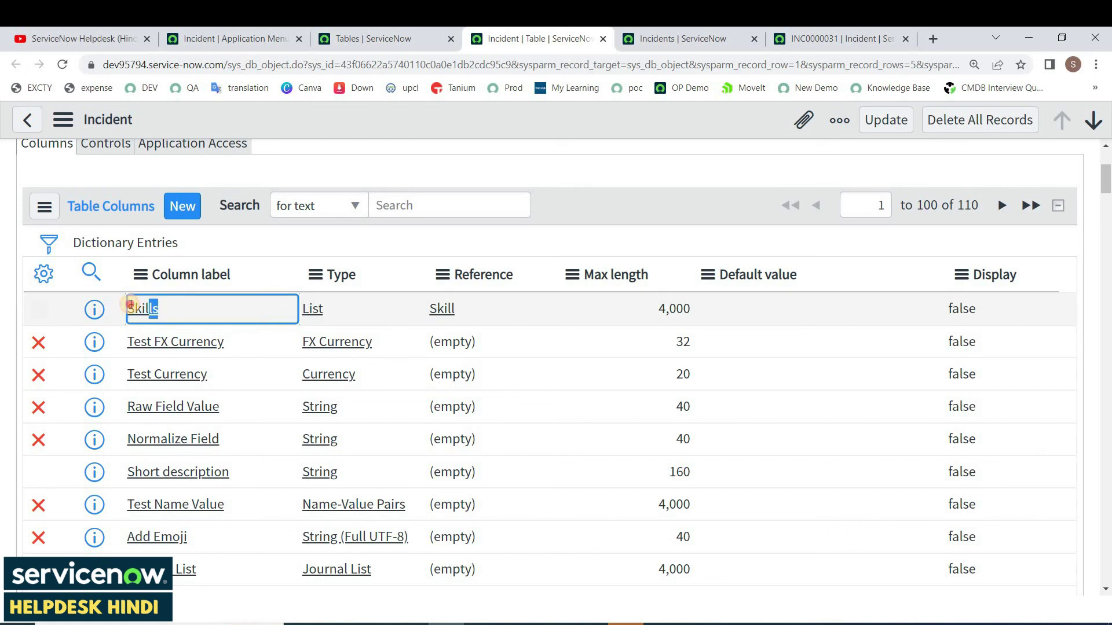
{"action": "double_click", "coordinate": [307, 309]}
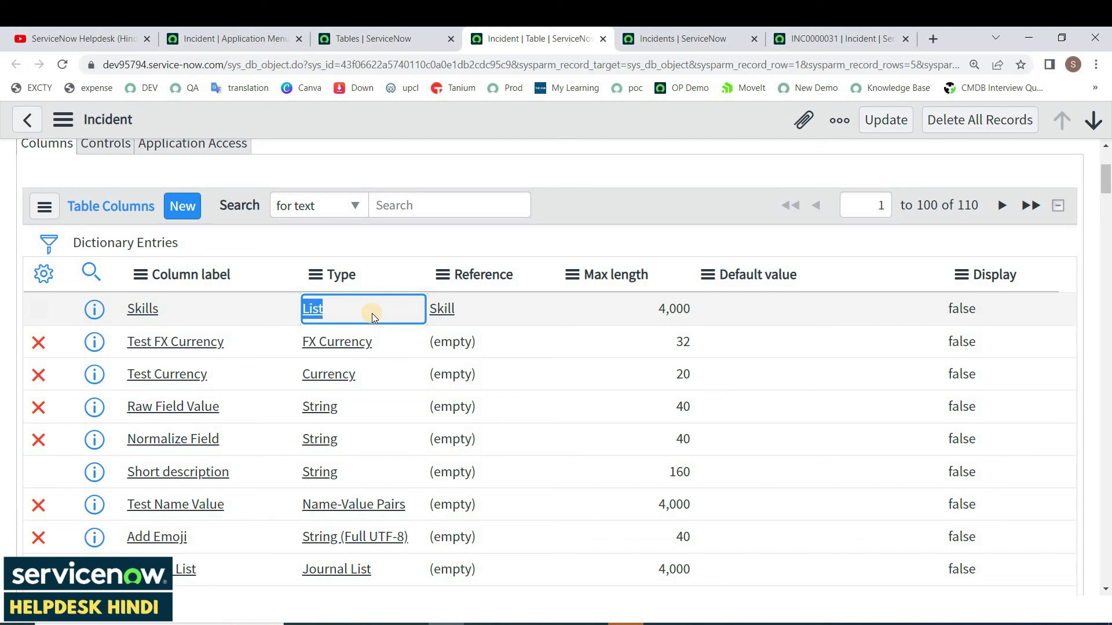
{"action": "left_click", "coordinate": [388, 403]}
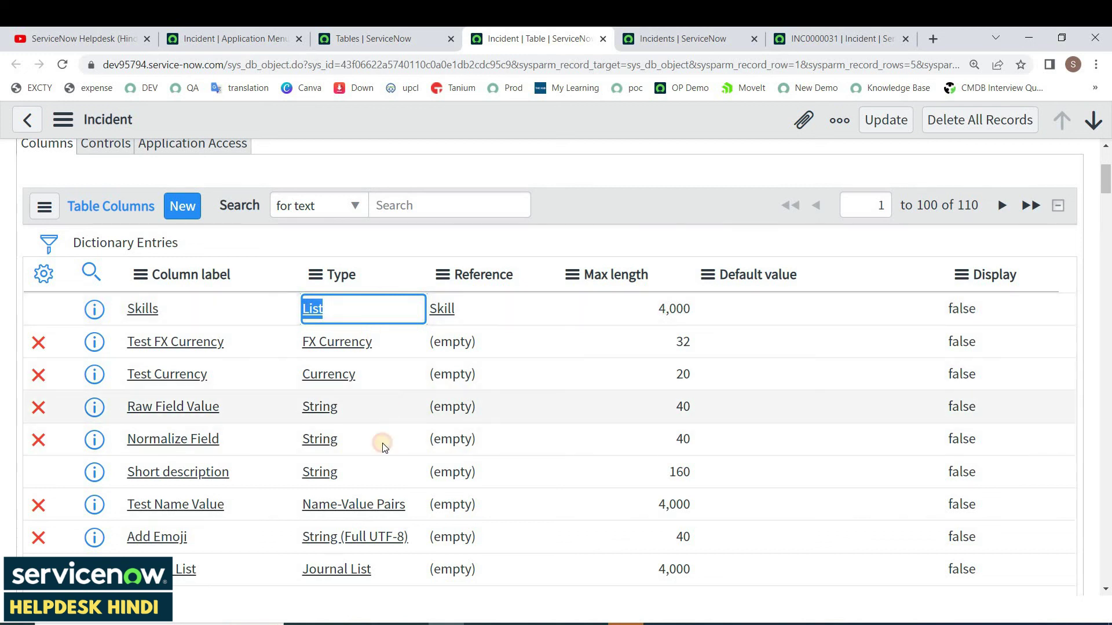
{"action": "key", "text": "Up"}
{"action": "key", "text": "Up"}
{"action": "key", "text": "Up"}
{"action": "key", "text": "Right"}
{"action": "left_click", "coordinate": [640, 313]}
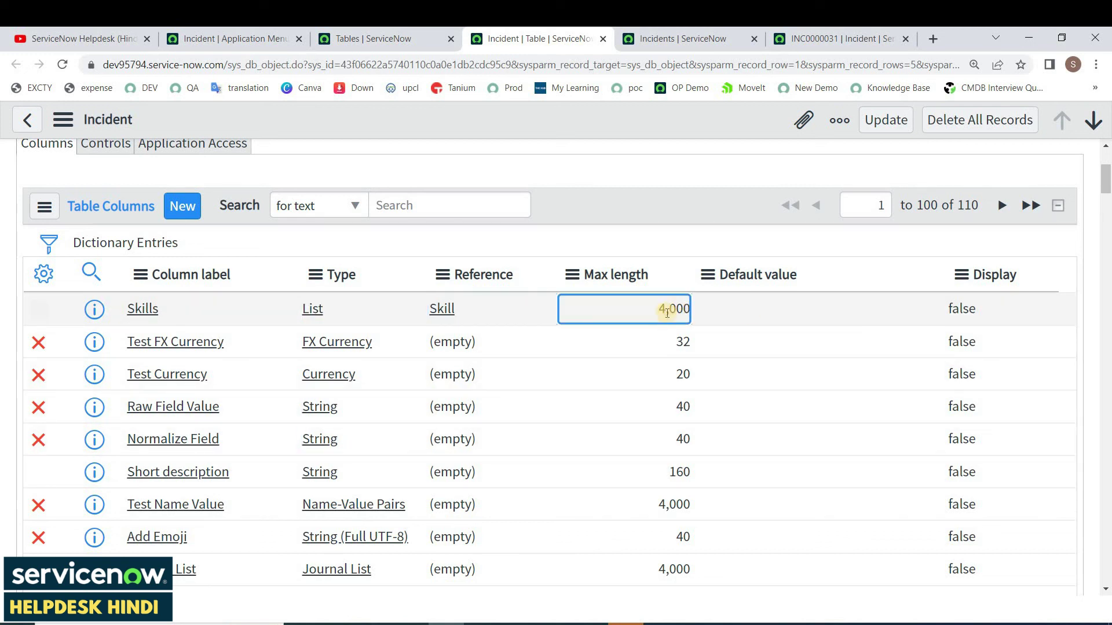
{"action": "left_click_drag", "start_coordinate": [684, 310], "coordinate": [430, 308]}
{"action": "double_click", "coordinate": [443, 308]}
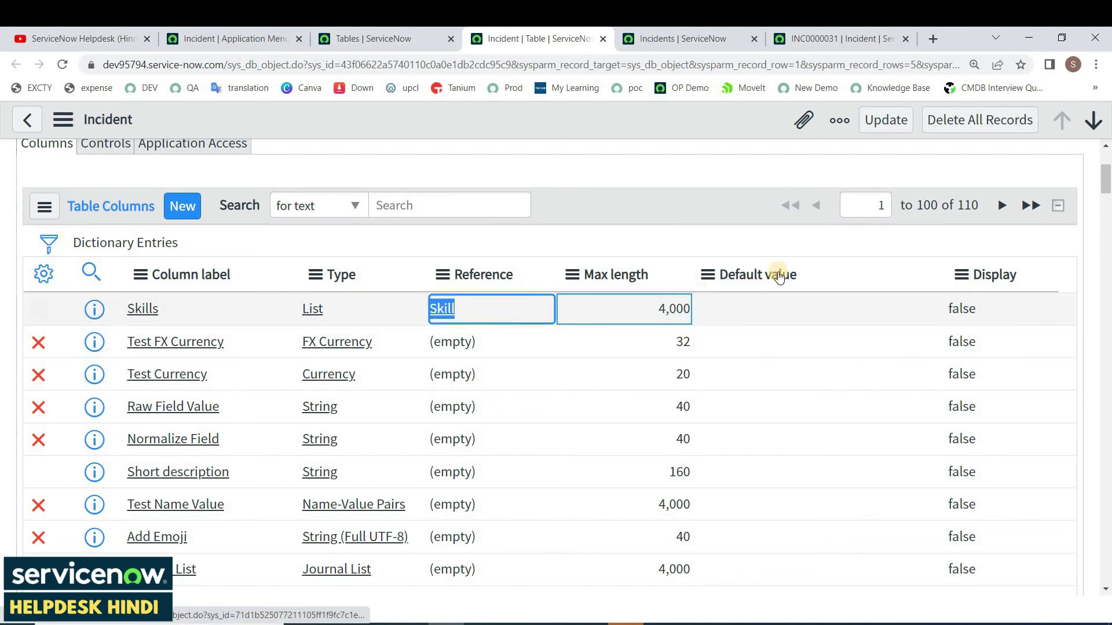
{"action": "left_click", "coordinate": [781, 304]}
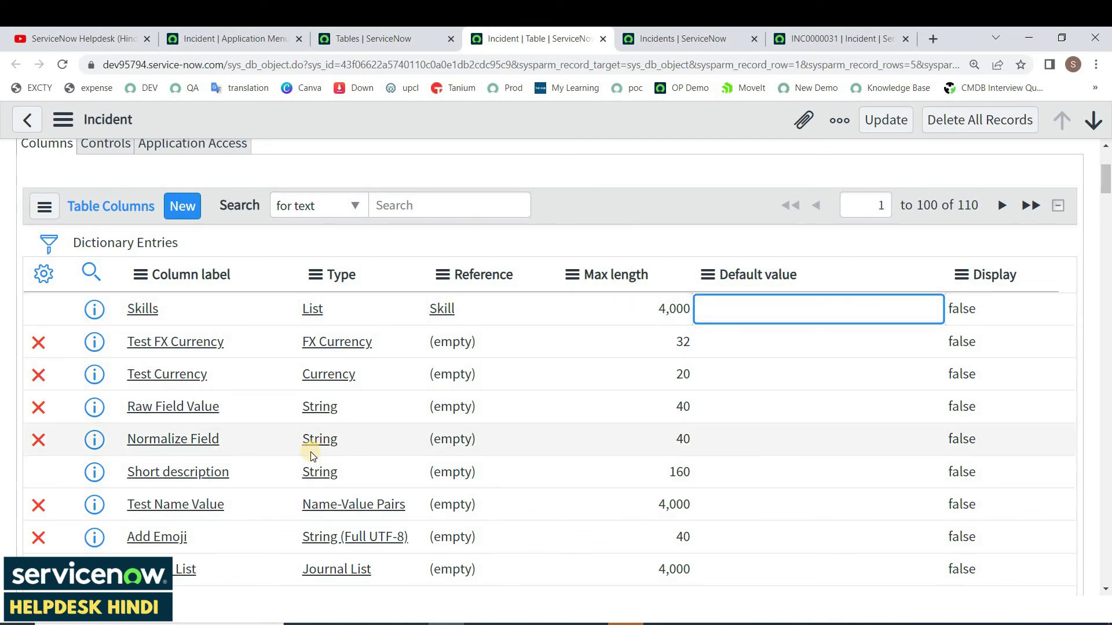
Open the column personalization for the Table Columns list and review its available and selected columns
{"action": "scroll", "coordinate": [76, 364], "scroll_direction": "up", "scroll_amount": 1}
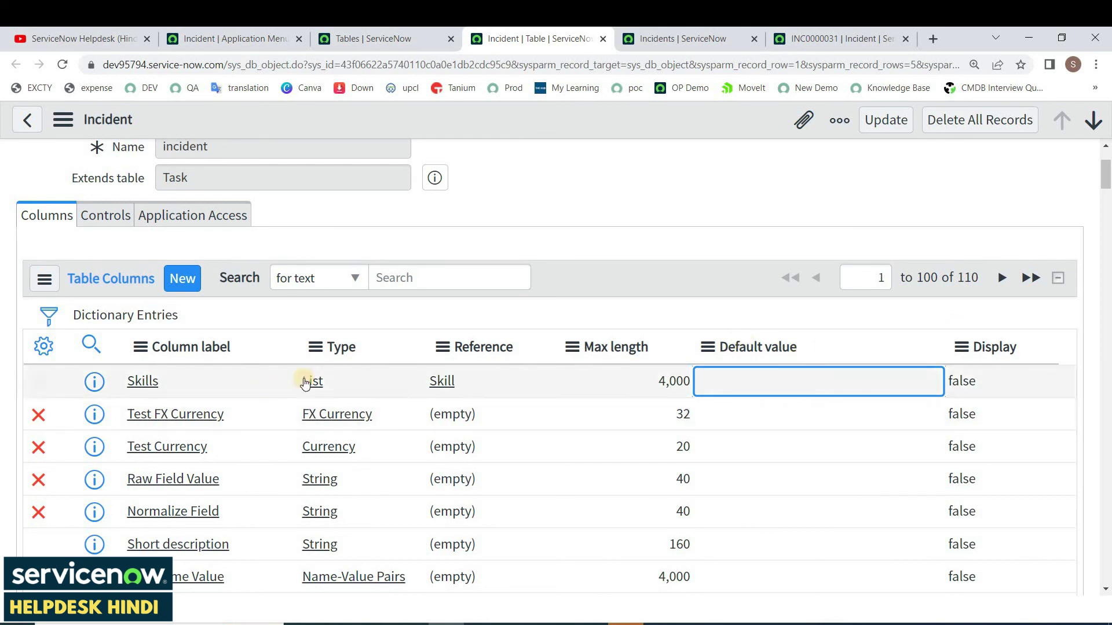
{"action": "left_click", "coordinate": [49, 357]}
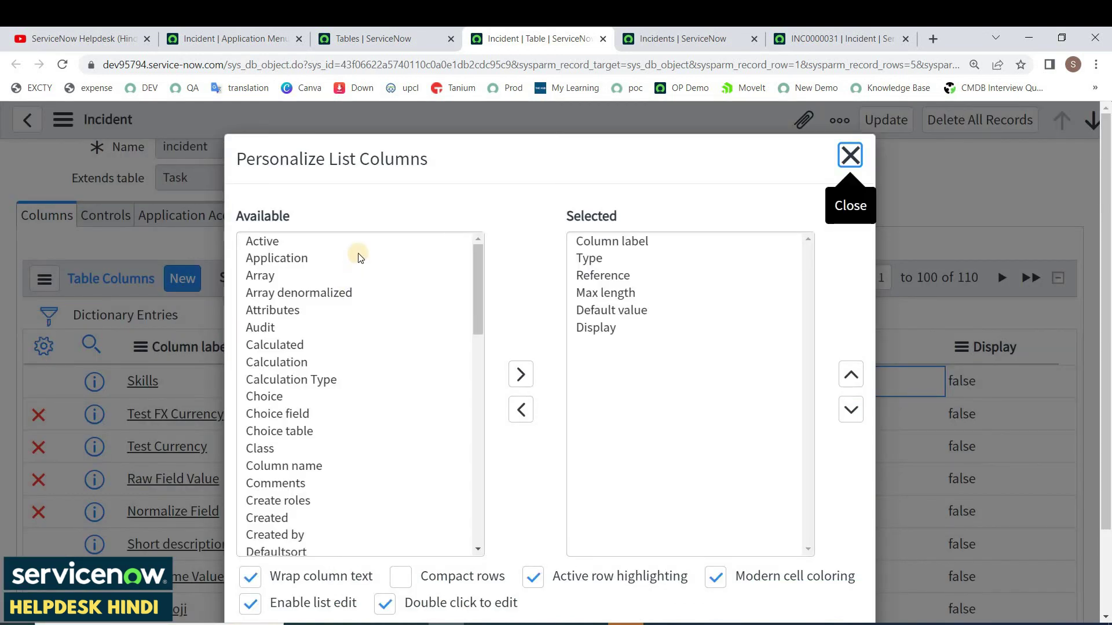
{"action": "left_click_drag", "start_coordinate": [353, 397], "coordinate": [347, 557]}
{"action": "scroll", "coordinate": [346, 551], "scroll_direction": "down", "scroll_amount": 2}
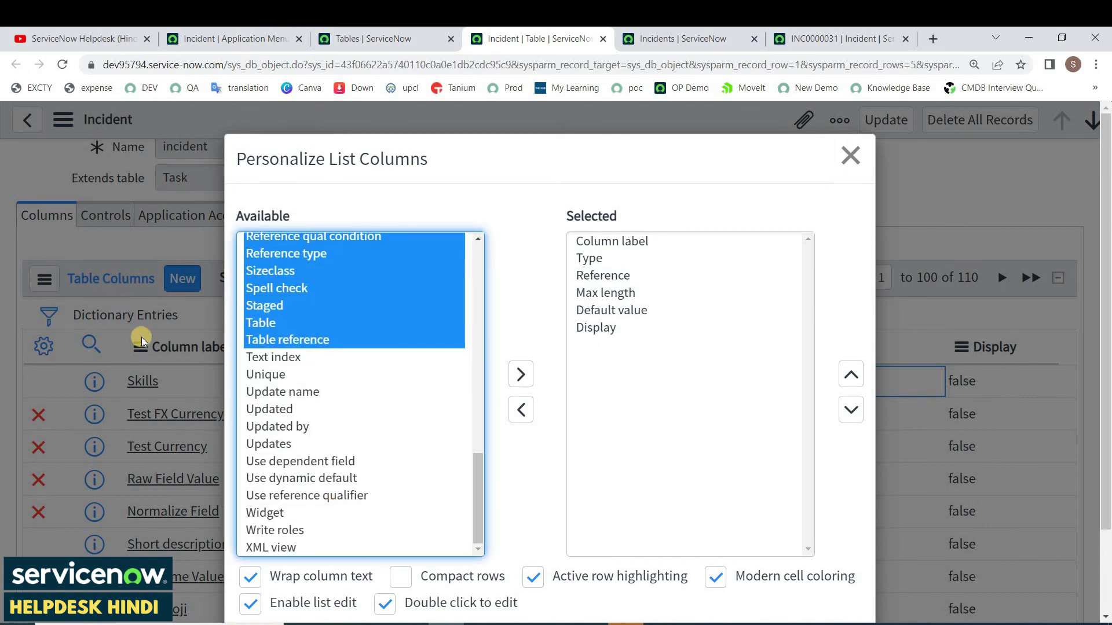
{"action": "left_click", "coordinate": [318, 302]}
{"action": "left_click", "coordinate": [308, 548], "text": "shift"}
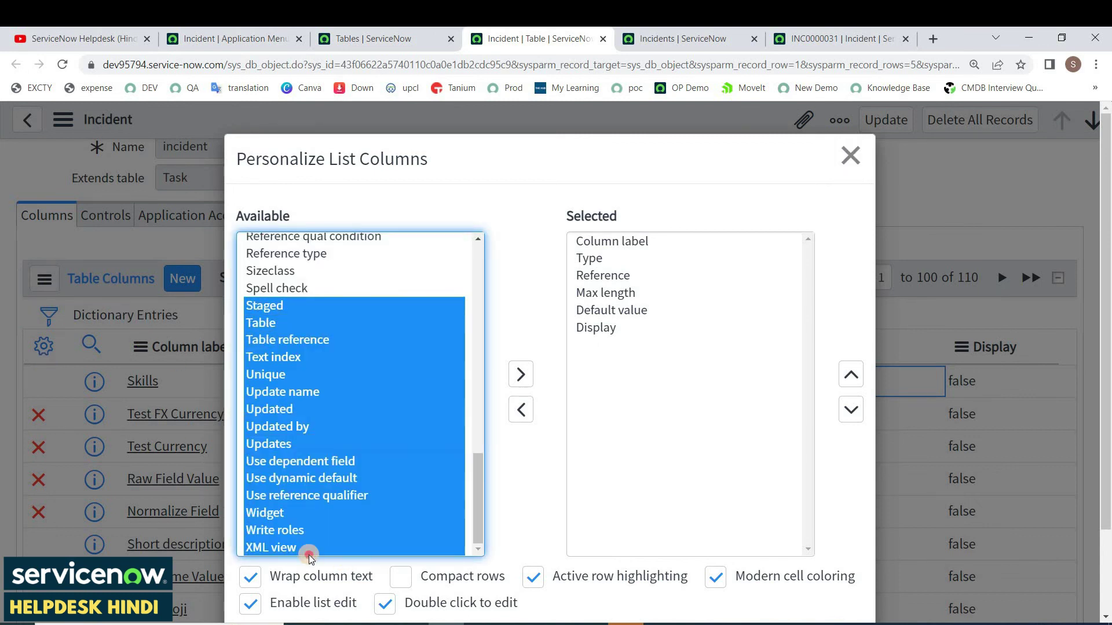
{"action": "left_click_drag", "start_coordinate": [616, 327], "coordinate": [614, 241]}
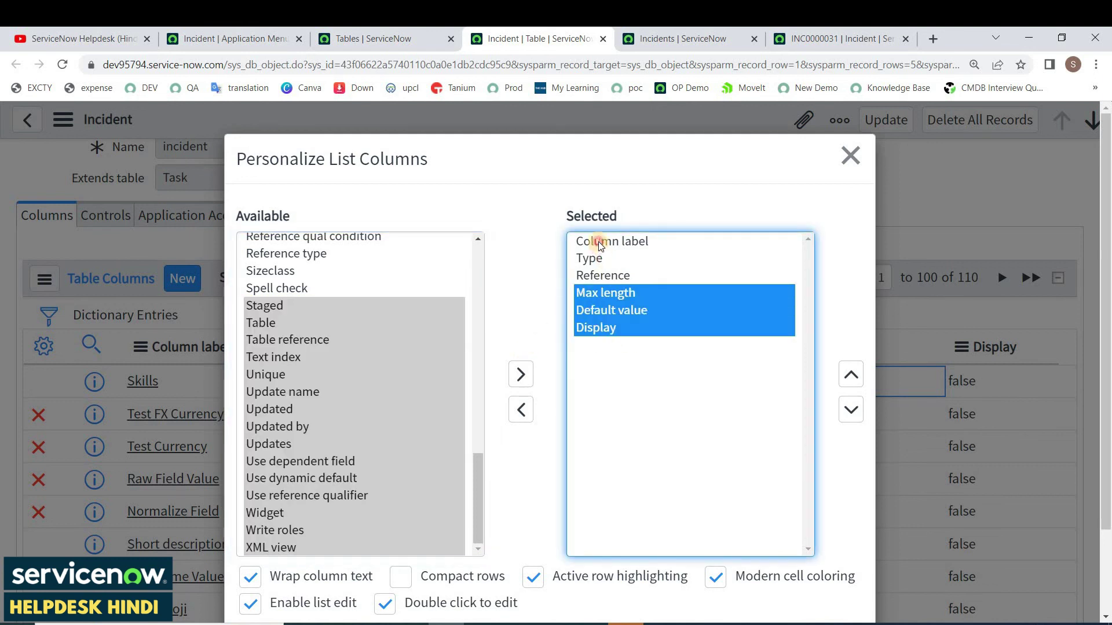
Add Table to the selected list columns and position it between Type and Reference
{"action": "scroll", "coordinate": [301, 371], "scroll_direction": "up", "scroll_amount": 2}
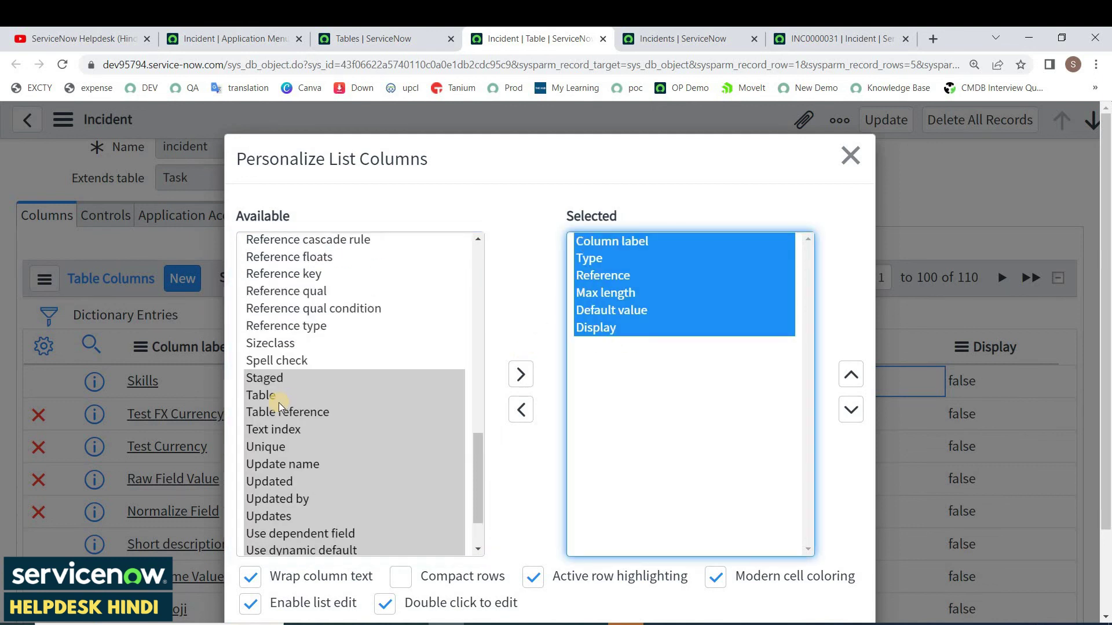
{"action": "left_click", "coordinate": [275, 398]}
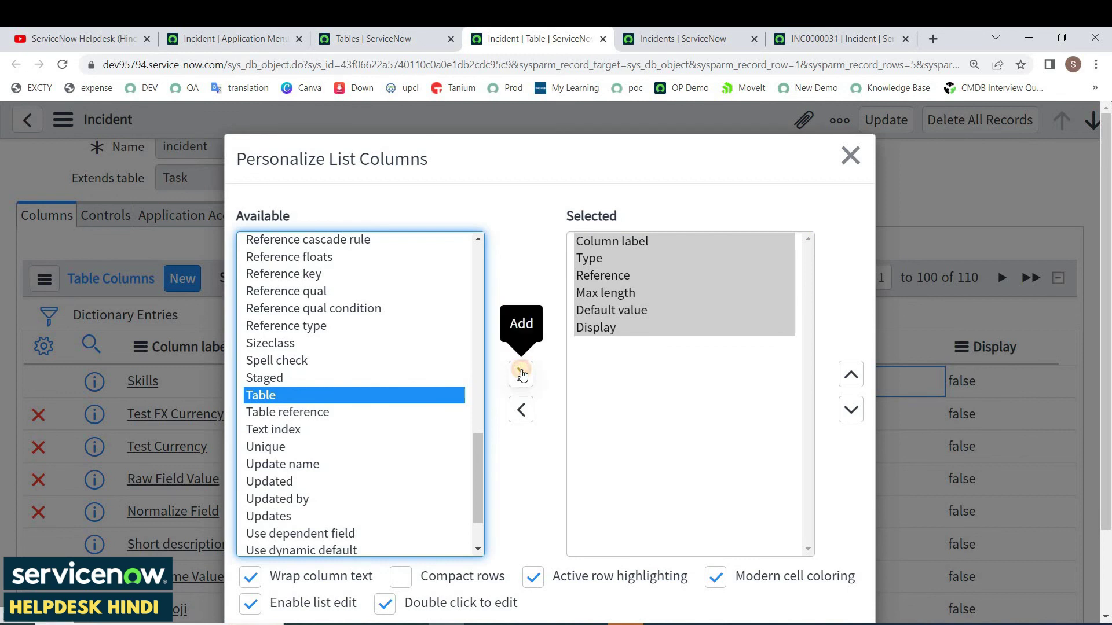
{"action": "left_click", "coordinate": [519, 374]}
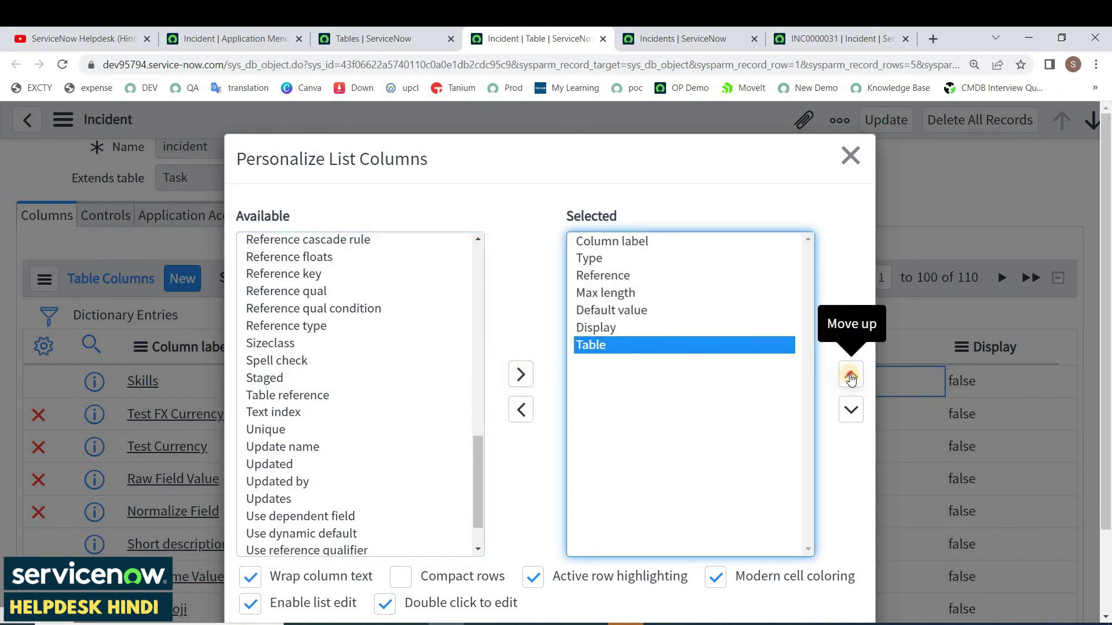
{"action": "left_click", "coordinate": [851, 377]}
{"action": "left_click", "coordinate": [851, 376]}
{"action": "left_click", "coordinate": [851, 376]}
{"action": "left_click", "coordinate": [851, 377]}
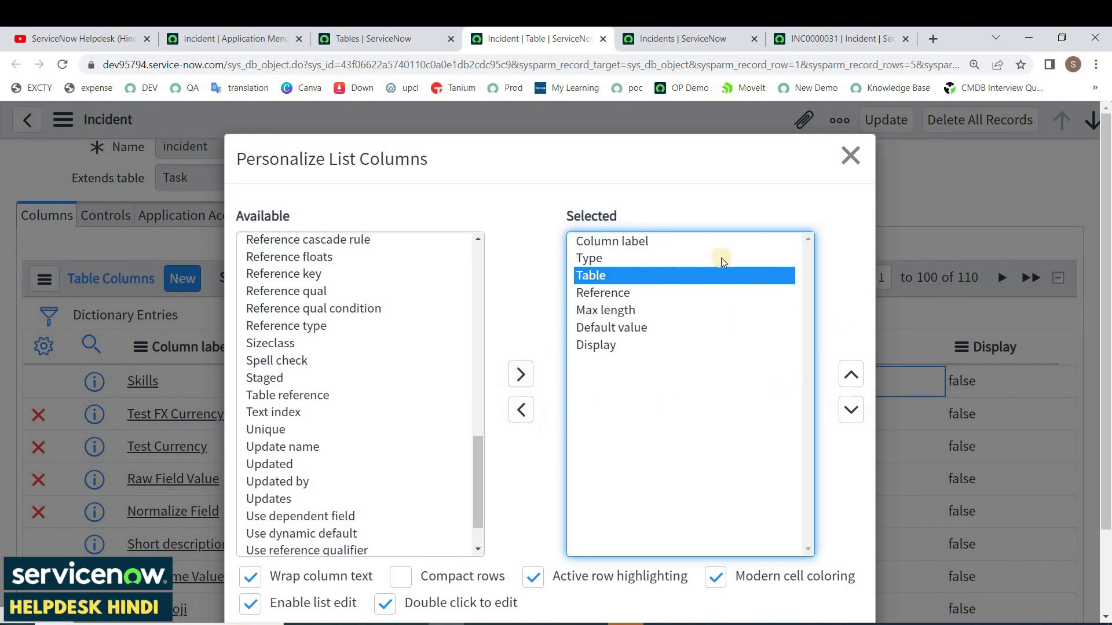
Apply the personalized column selection to the Table Columns list of the Incident table
{"action": "scroll", "coordinate": [809, 499], "scroll_direction": "down", "scroll_amount": 2}
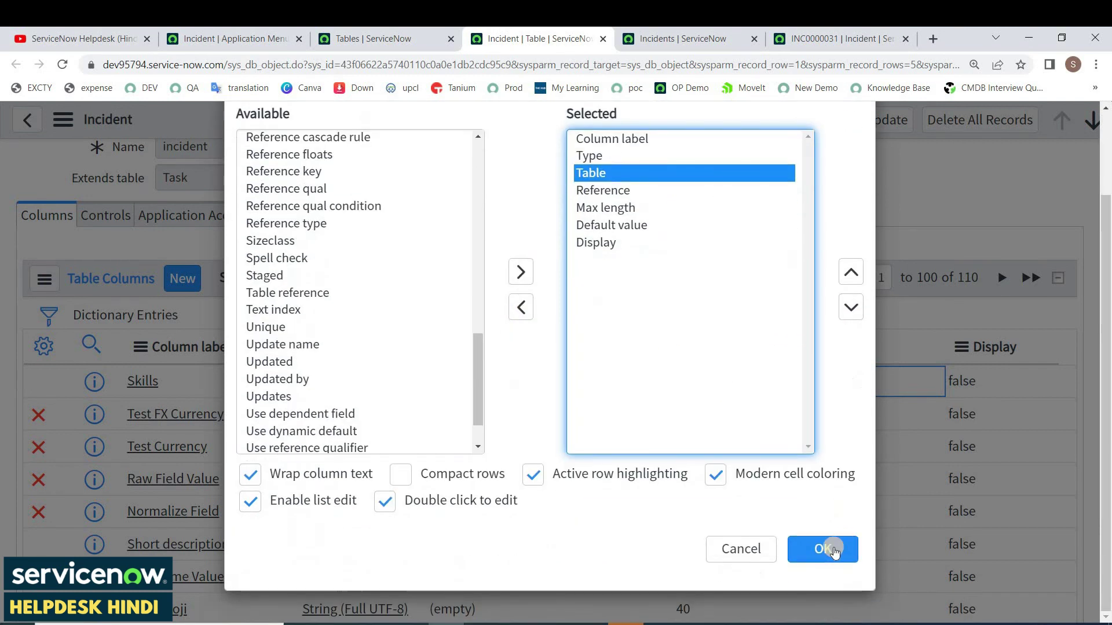
{"action": "left_click", "coordinate": [825, 551]}
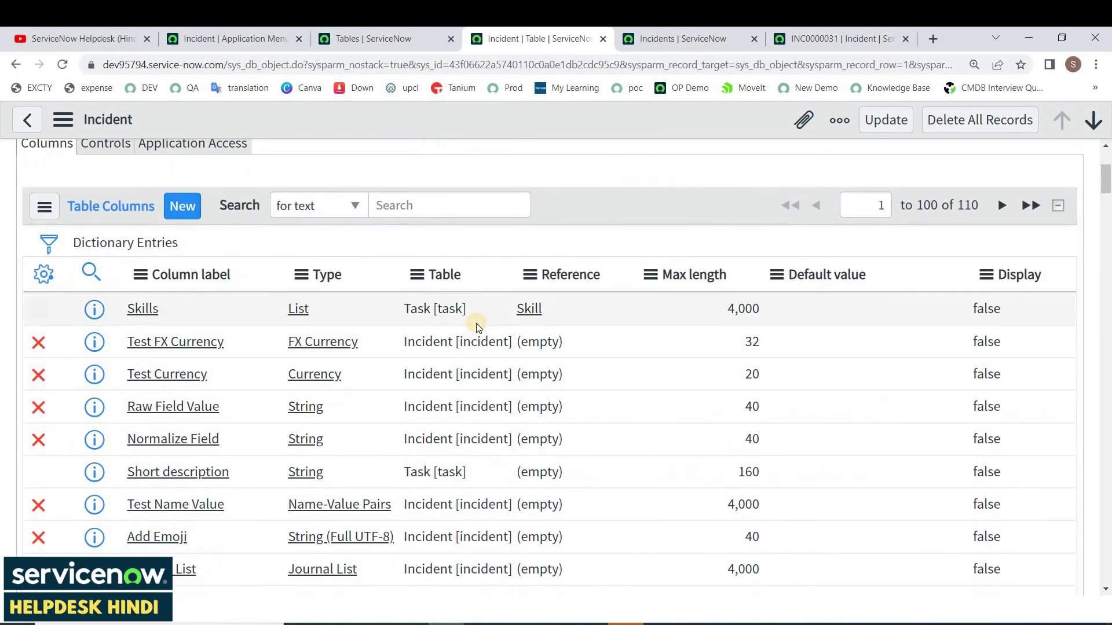
{"action": "scroll", "coordinate": [467, 376], "scroll_direction": "up", "scroll_amount": 3}
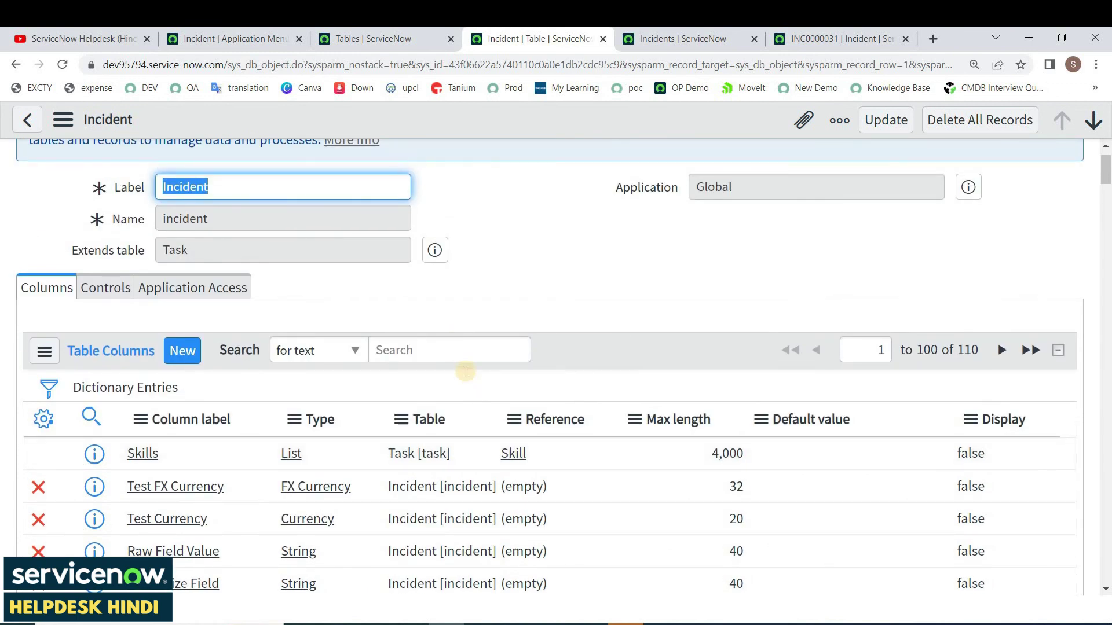
{"action": "scroll", "coordinate": [467, 372], "scroll_direction": "down", "scroll_amount": 4}
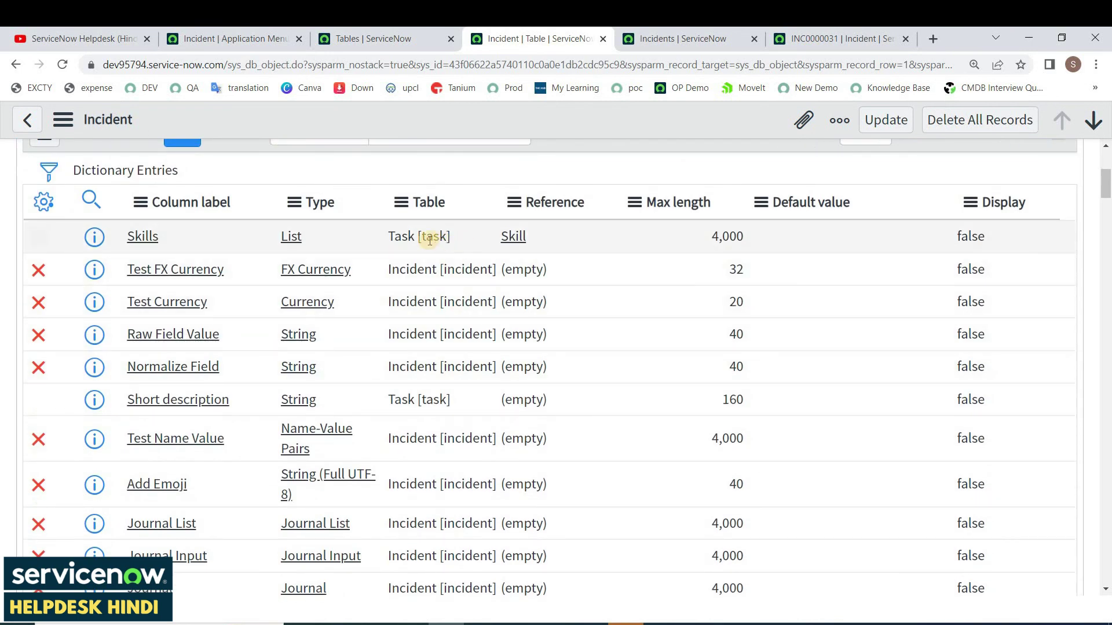
Compare the Table values of the Skills and Short description entries with the table's Label, Name and Extends table fields
{"action": "left_click_drag", "start_coordinate": [451, 237], "coordinate": [395, 236]}
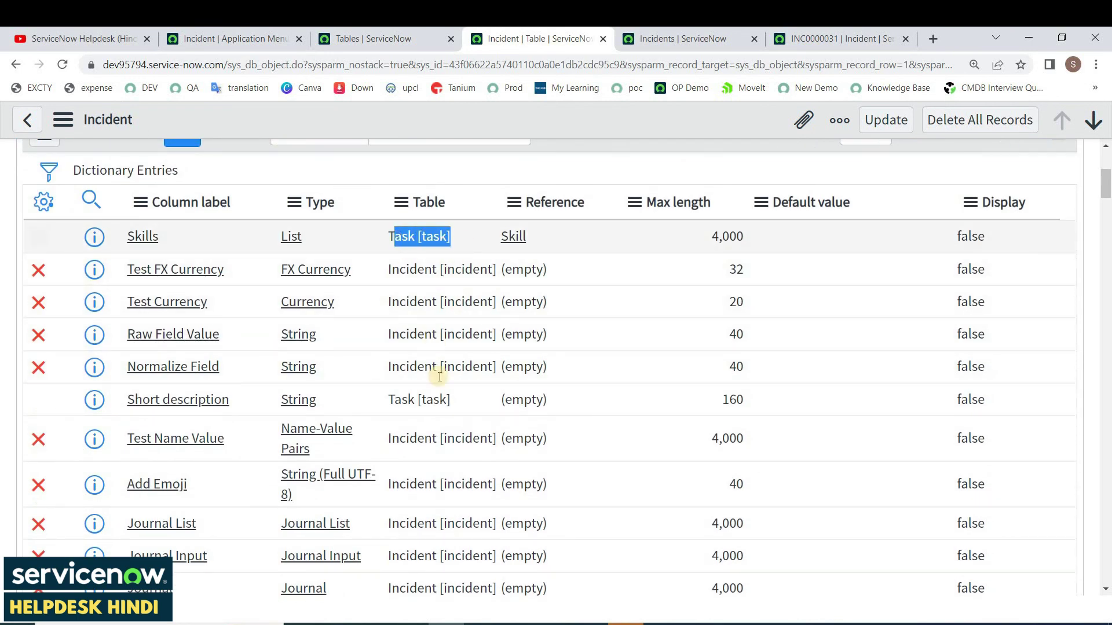
{"action": "left_click_drag", "start_coordinate": [451, 400], "coordinate": [408, 404]}
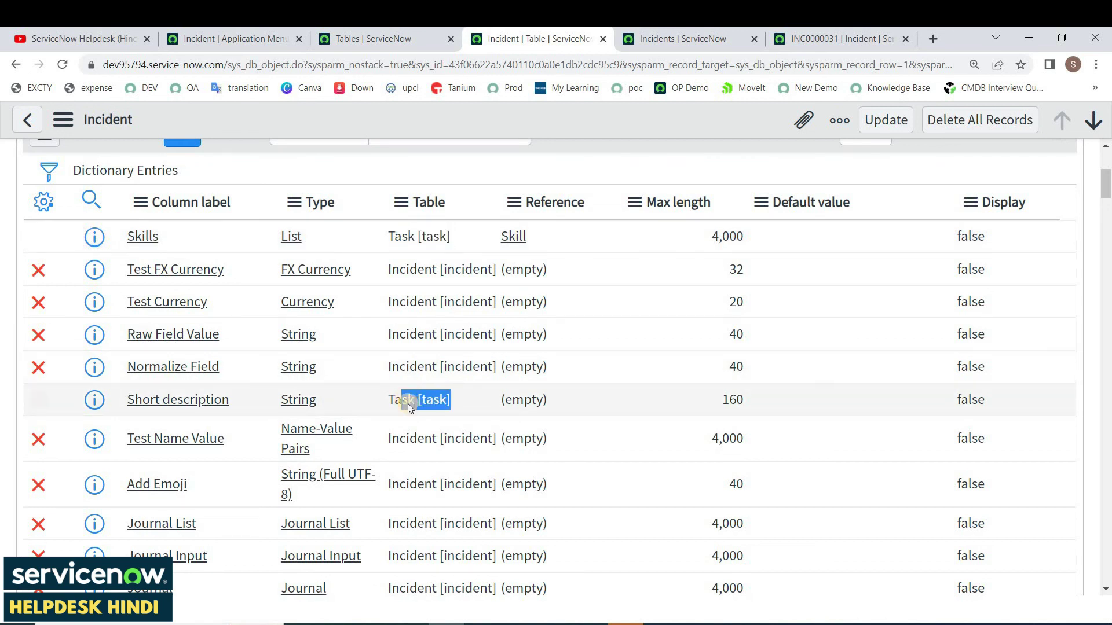
{"action": "scroll", "coordinate": [242, 203], "scroll_direction": "up", "scroll_amount": 4}
{"action": "double_click", "coordinate": [246, 188]}
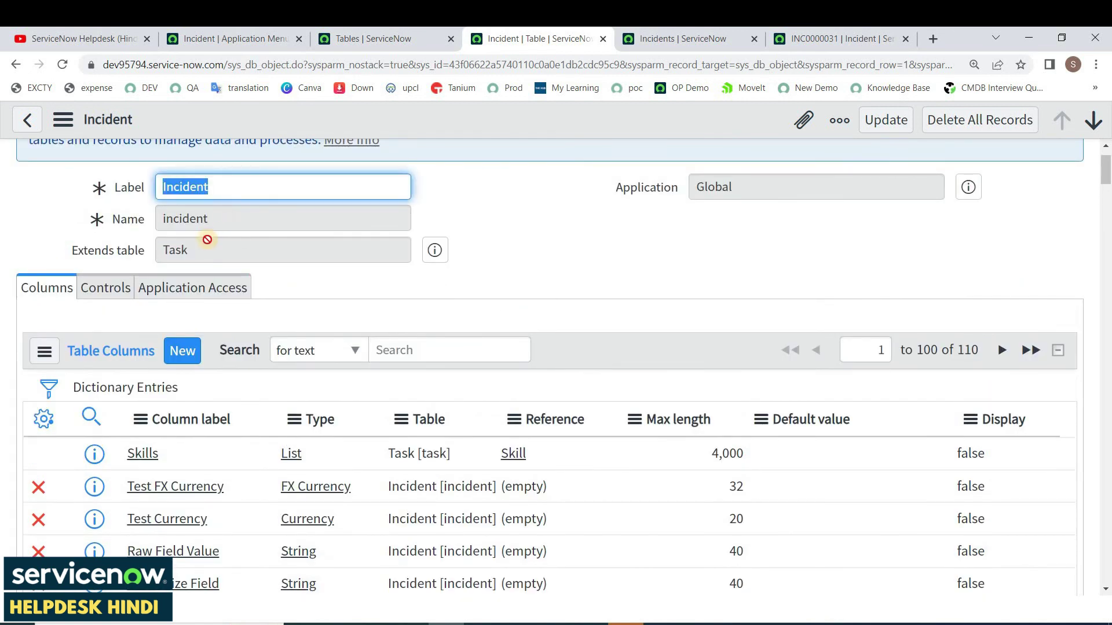
{"action": "double_click", "coordinate": [207, 240]}
{"action": "scroll", "coordinate": [455, 258], "scroll_direction": "down", "scroll_amount": 4}
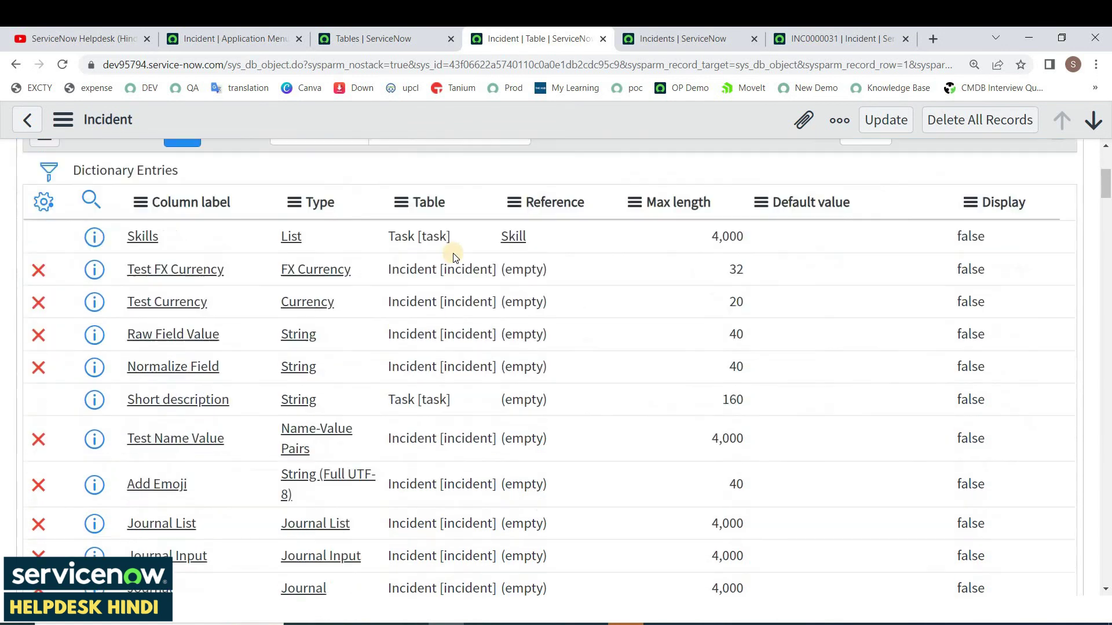
{"action": "triple_click", "coordinate": [390, 238]}
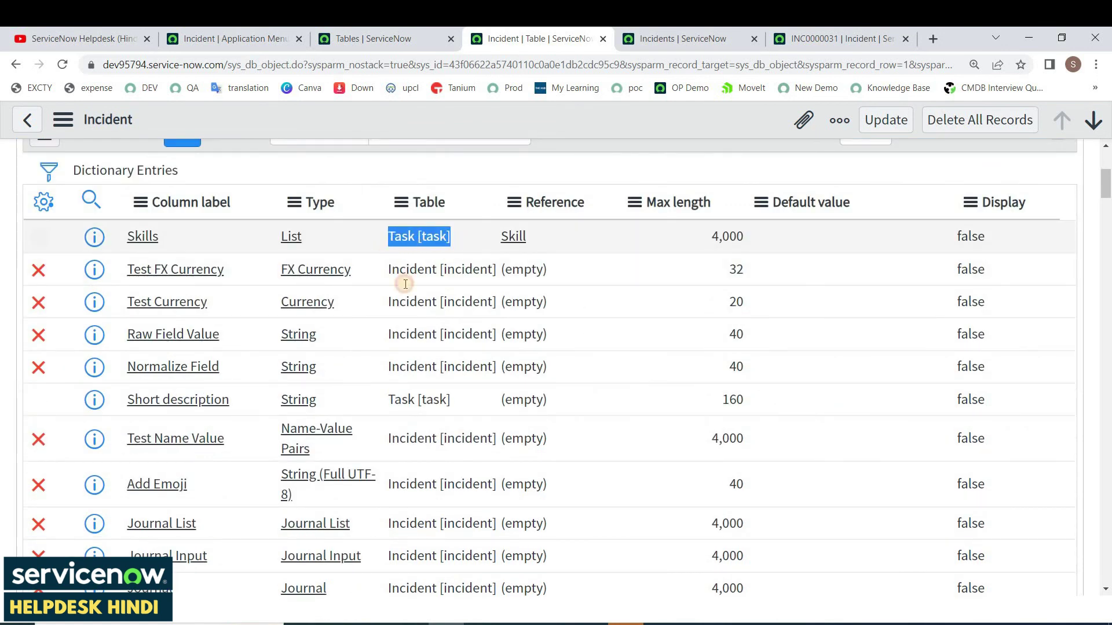
{"action": "triple_click", "coordinate": [458, 401]}
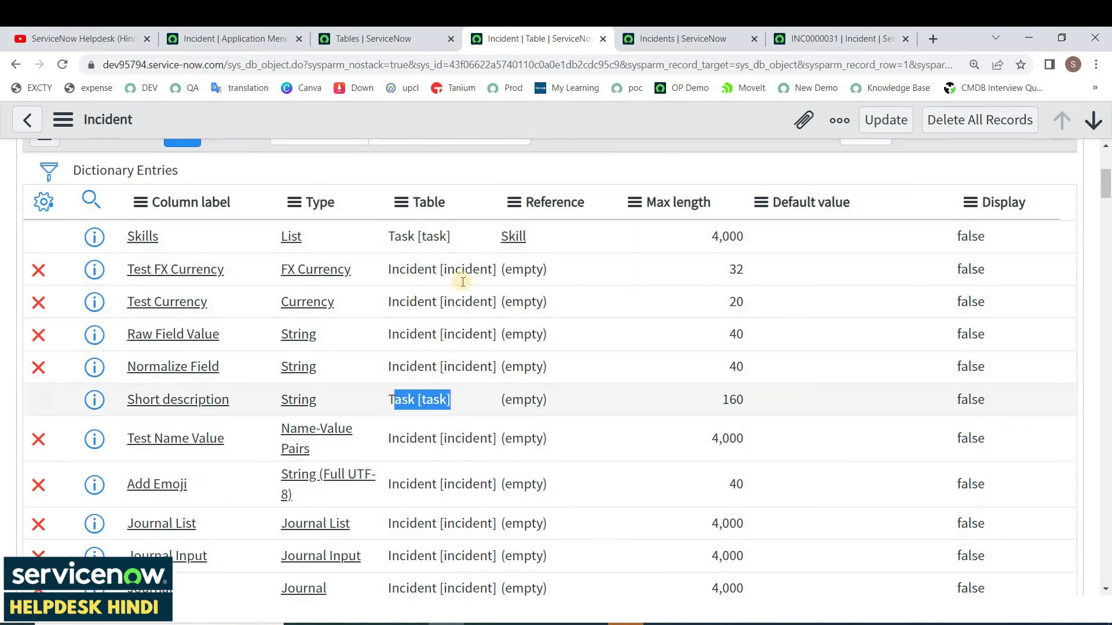
Filter the Table Columns list to the entries whose Table matches Task and check the record count
{"action": "left_click", "coordinate": [437, 239]}
{"action": "right_click", "coordinate": [437, 239]}
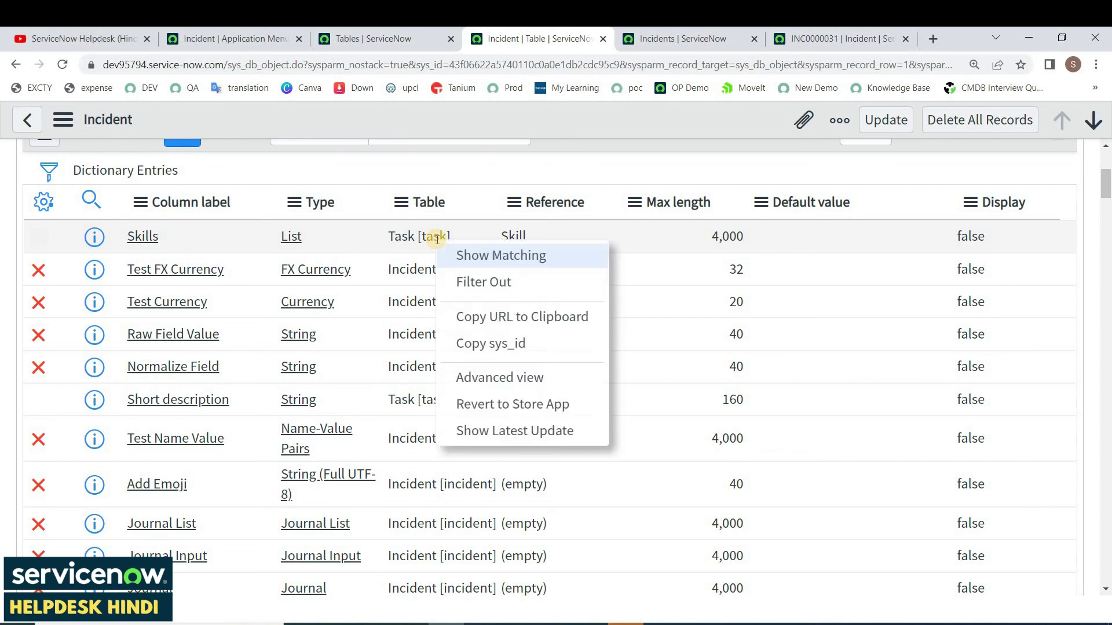
{"action": "left_click", "coordinate": [471, 256]}
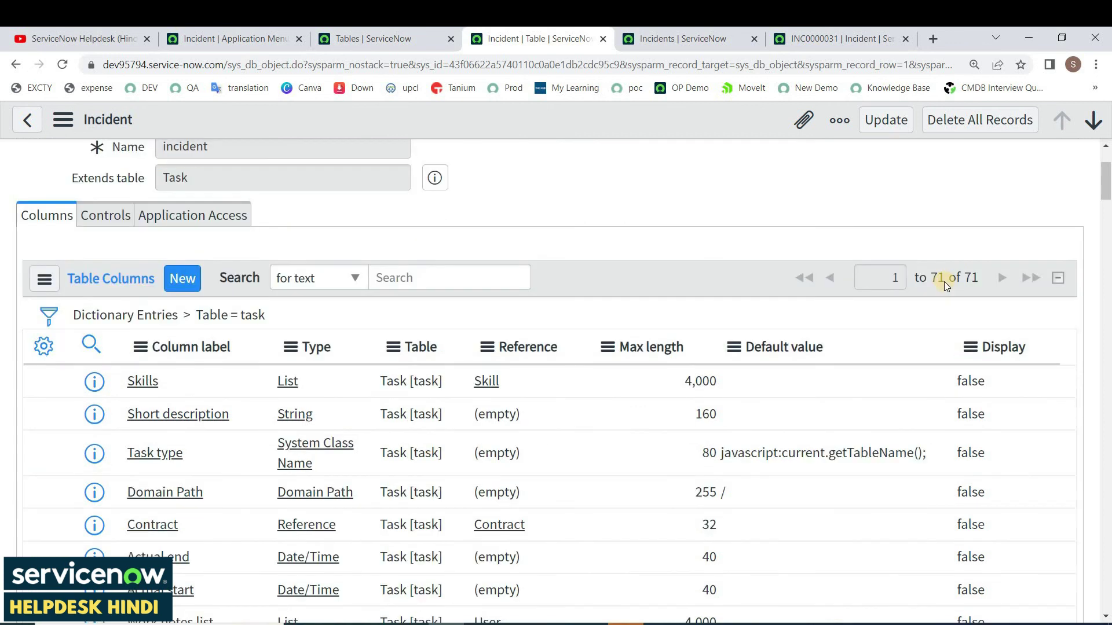
{"action": "double_click", "coordinate": [935, 279]}
Look through the dictionary entries that the Incident table inherits from the Task table
{"action": "scroll", "coordinate": [354, 476], "scroll_direction": "down", "scroll_amount": 3}
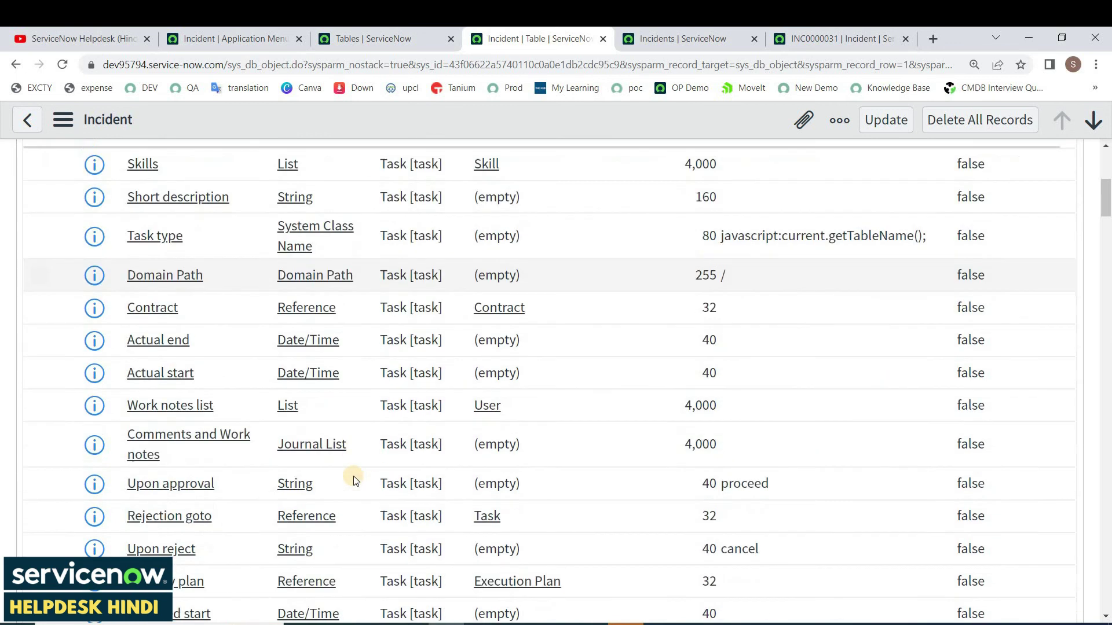
{"action": "scroll", "coordinate": [354, 479], "scroll_direction": "down", "scroll_amount": 5}
{"action": "scroll", "coordinate": [354, 479], "scroll_direction": "up", "scroll_amount": 4}
{"action": "scroll", "coordinate": [354, 480], "scroll_direction": "down", "scroll_amount": 5}
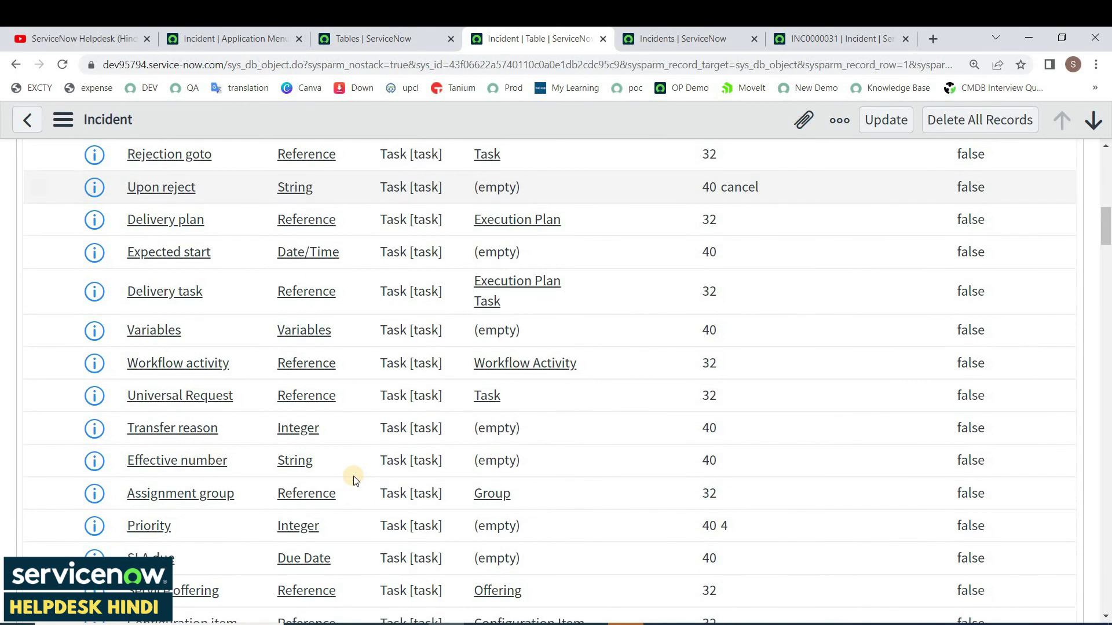
{"action": "scroll", "coordinate": [354, 476], "scroll_direction": "up", "scroll_amount": 10}
{"action": "scroll", "coordinate": [389, 374], "scroll_direction": "down", "scroll_amount": 4}
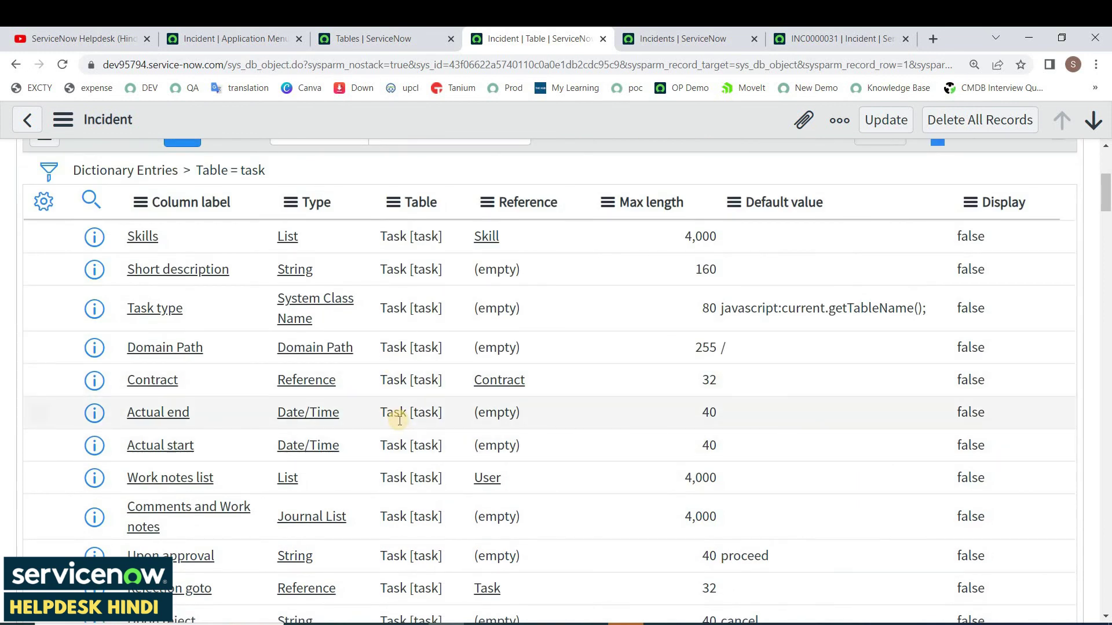
{"action": "scroll", "coordinate": [322, 405], "scroll_direction": "up", "scroll_amount": 3}
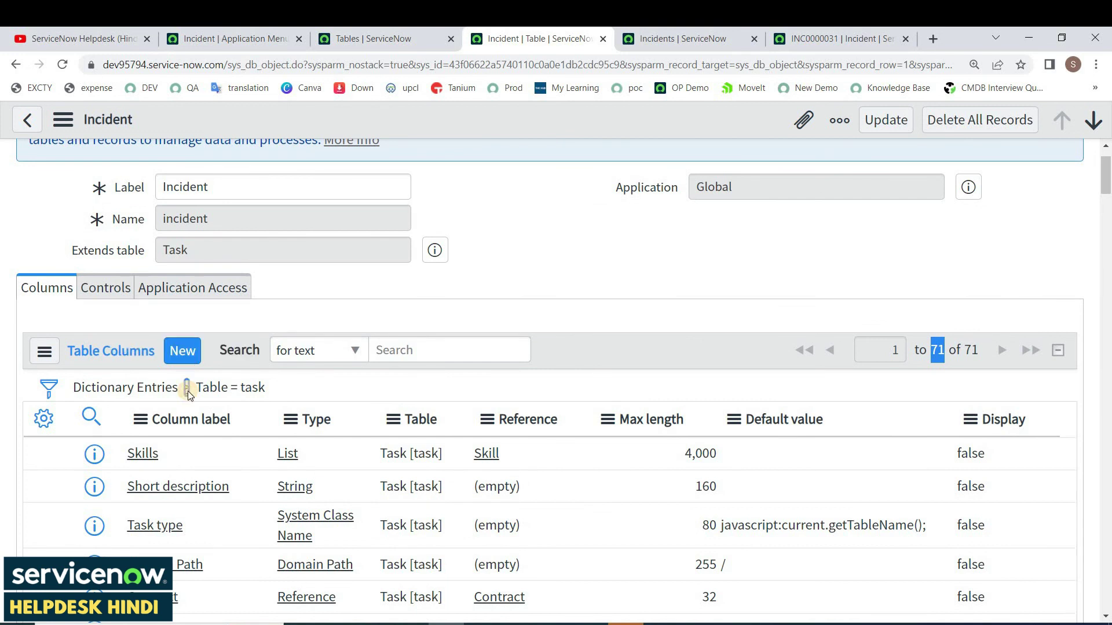
Remove the Task filter, show only the entries whose Table matches Incident, and check their record count
{"action": "left_click", "coordinate": [189, 396]}
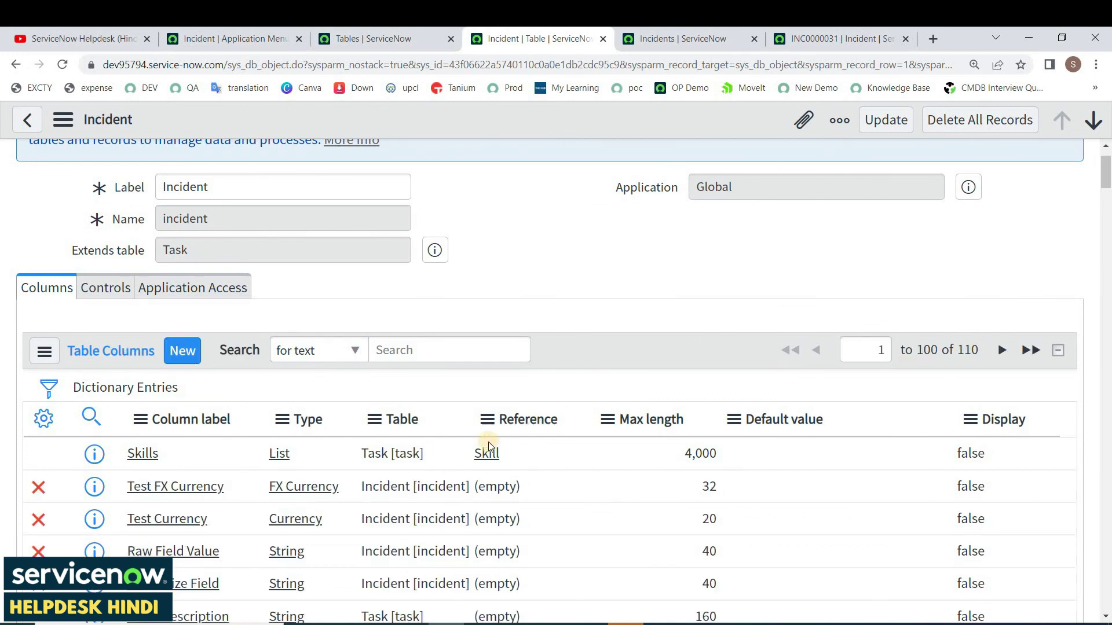
{"action": "right_click", "coordinate": [446, 409]}
{"action": "left_click", "coordinate": [423, 484]}
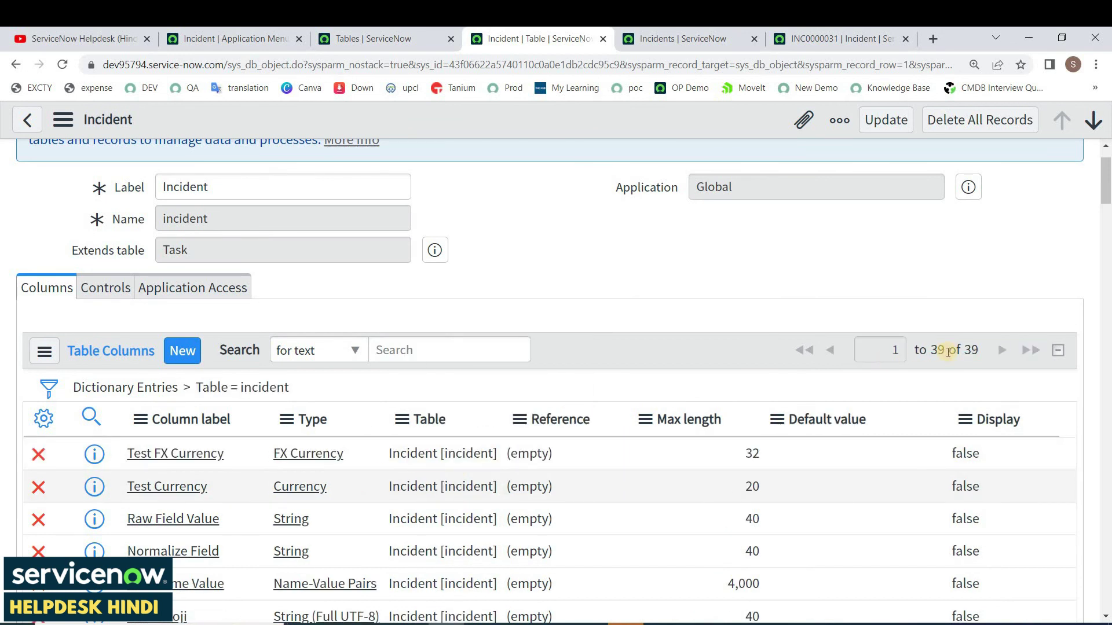
{"action": "left_click_drag", "start_coordinate": [978, 355], "coordinate": [935, 354]}
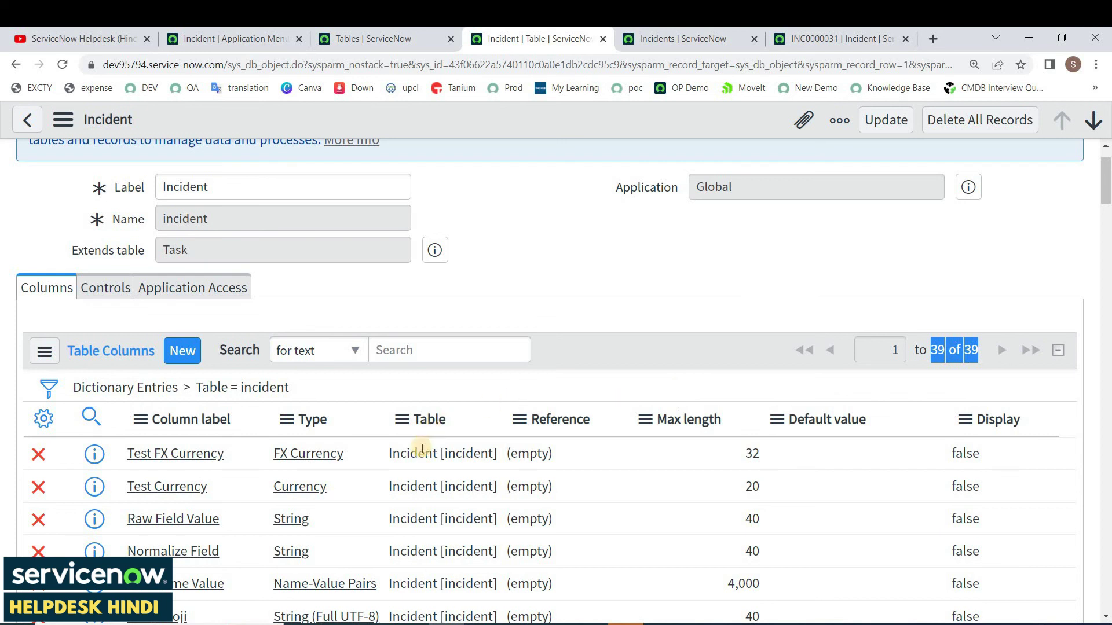
Open the Incident table's Controls settings and relate them to the table's Label and Name
{"action": "left_click", "coordinate": [117, 288]}
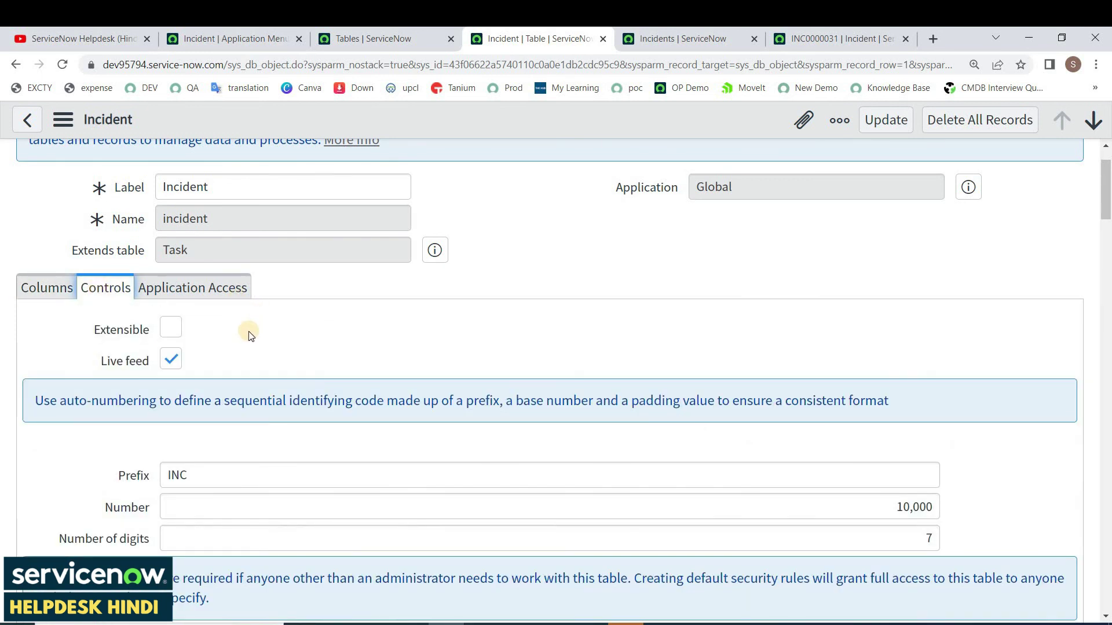
{"action": "scroll", "coordinate": [250, 336], "scroll_direction": "up", "scroll_amount": 1}
{"action": "double_click", "coordinate": [258, 260]}
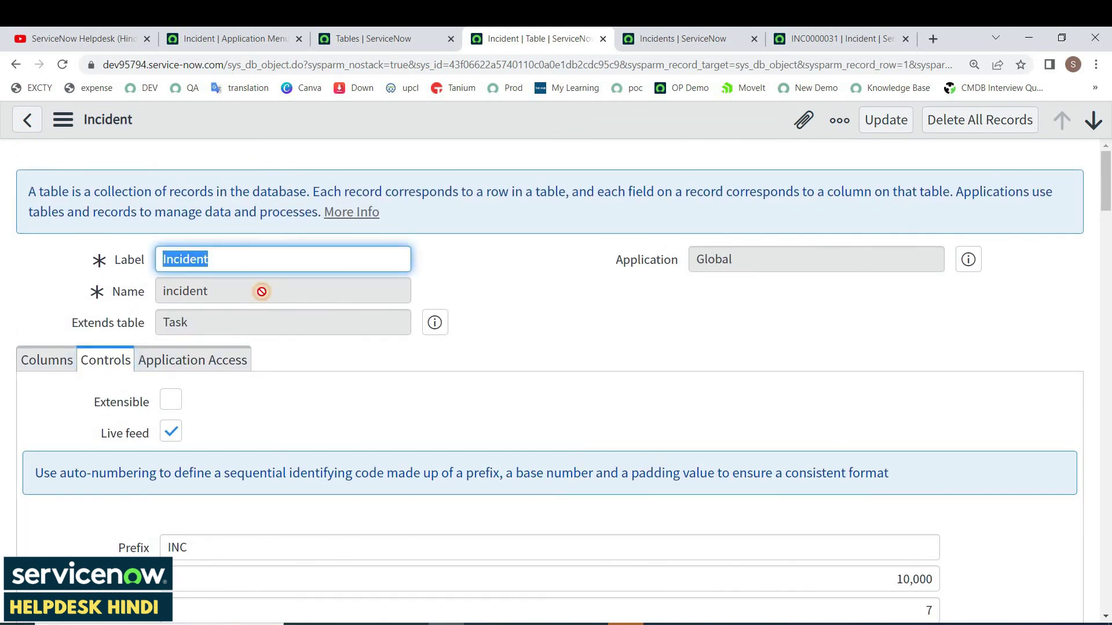
{"action": "left_click", "coordinate": [262, 291]}
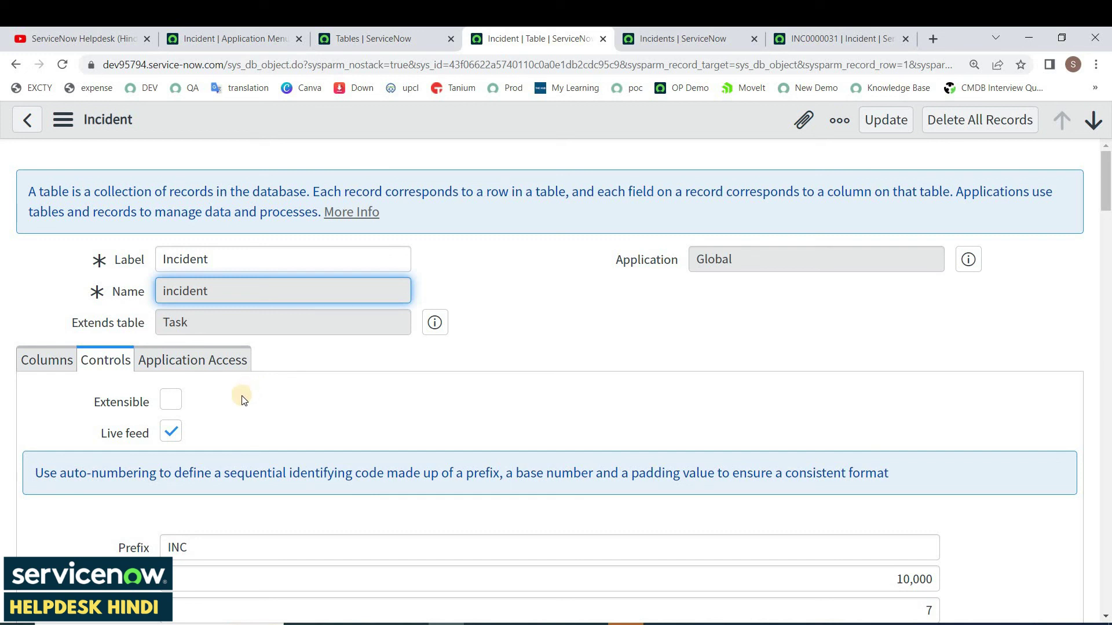
Turn on Extensible for the Incident table, relate it to the Extends table field, and turn Extensible back off
{"action": "mouse_move", "coordinate": [114, 401]}
{"action": "left_click", "coordinate": [170, 405]}
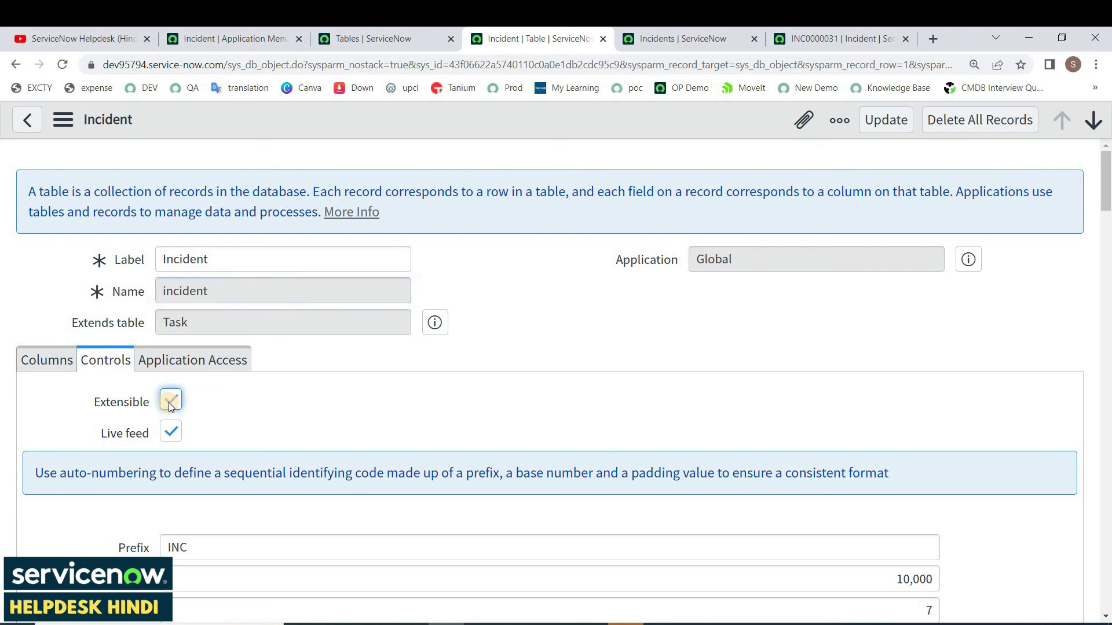
{"action": "double_click", "coordinate": [213, 323]}
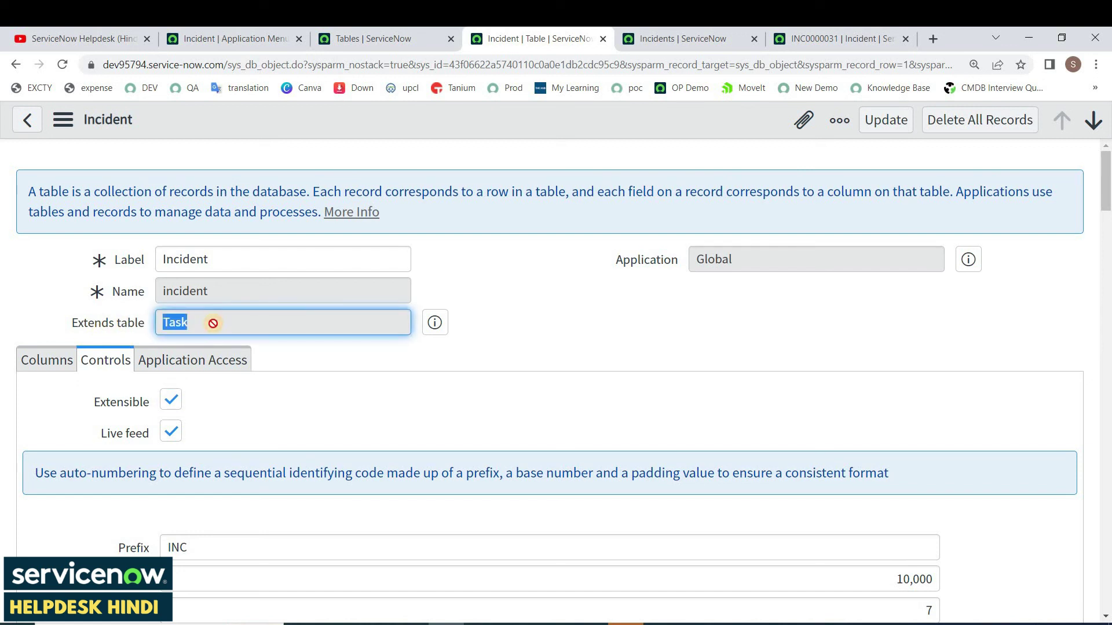
{"action": "left_click", "coordinate": [213, 323]}
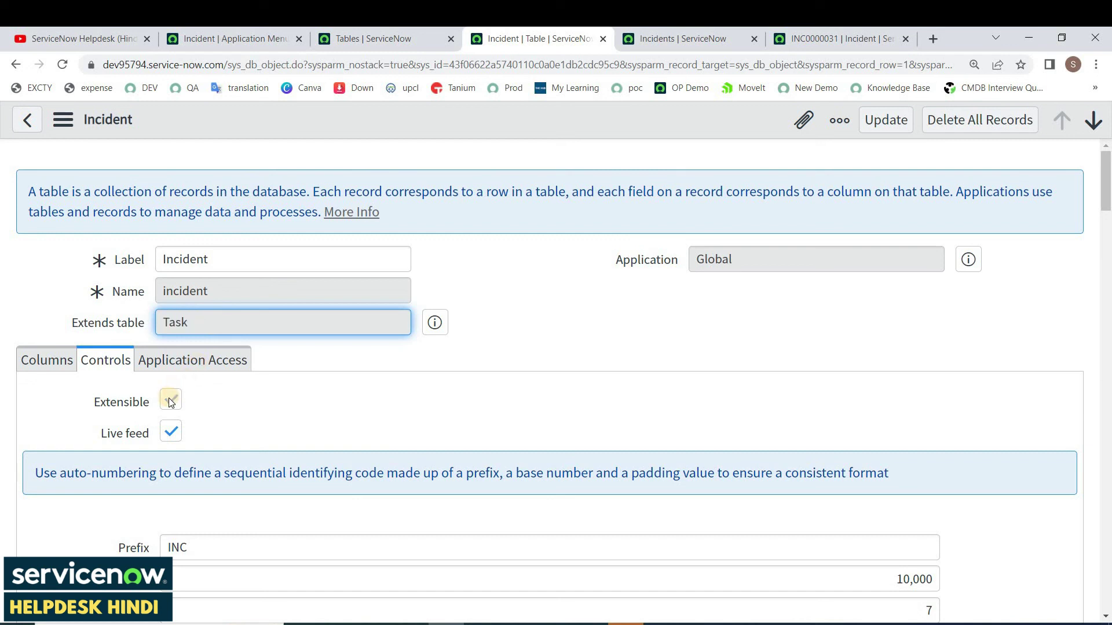
{"action": "left_click", "coordinate": [171, 401]}
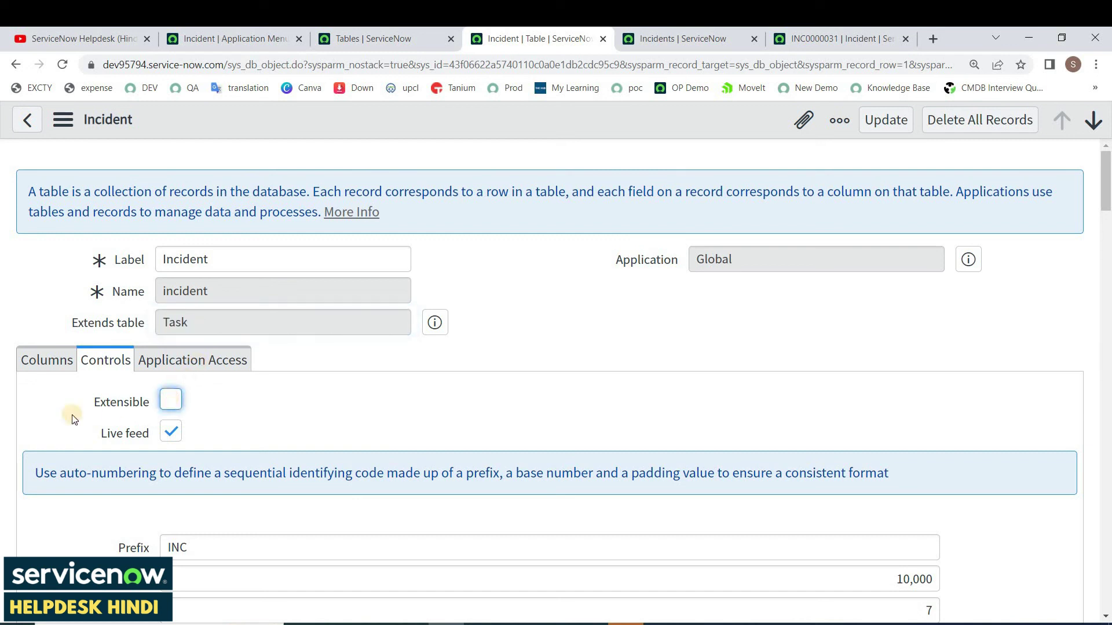
{"action": "left_click", "coordinate": [234, 405]}
Examine the Live feed and Prefix controls and compare the prefix with the record numbers in the Incidents list
{"action": "scroll", "coordinate": [117, 344], "scroll_direction": "down", "scroll_amount": 2}
{"action": "left_click", "coordinate": [171, 294]}
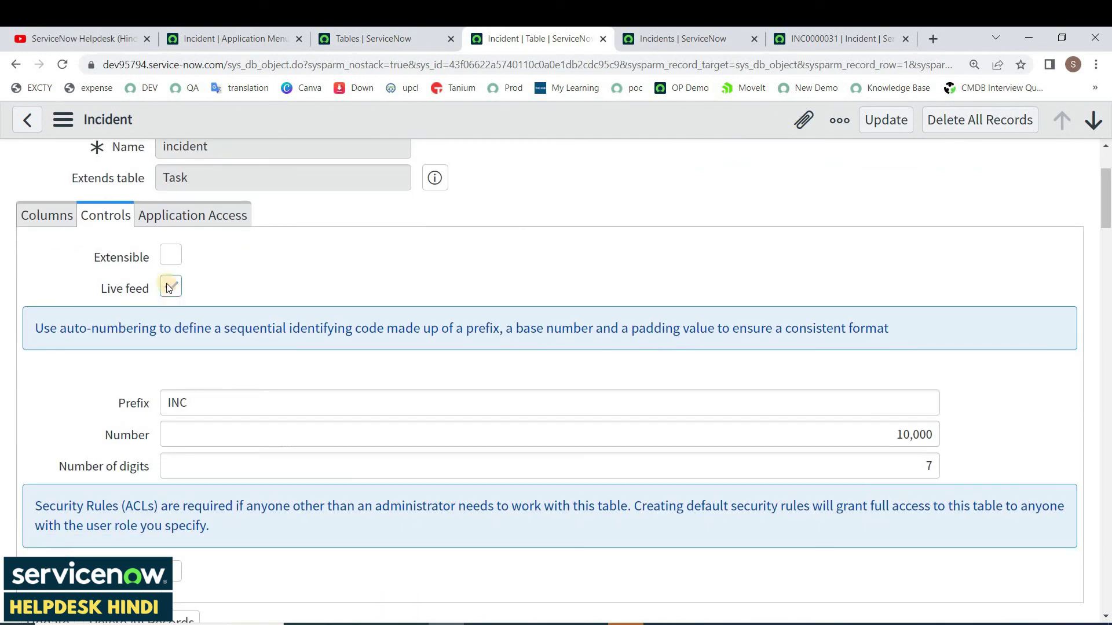
{"action": "double_click", "coordinate": [196, 405]}
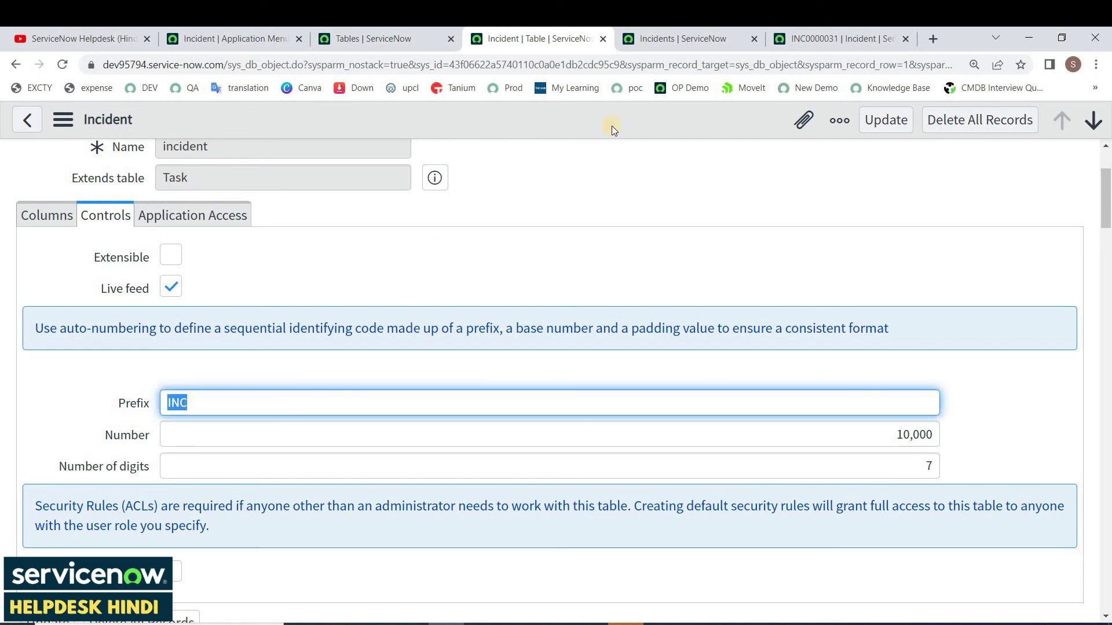
{"action": "left_click", "coordinate": [658, 28]}
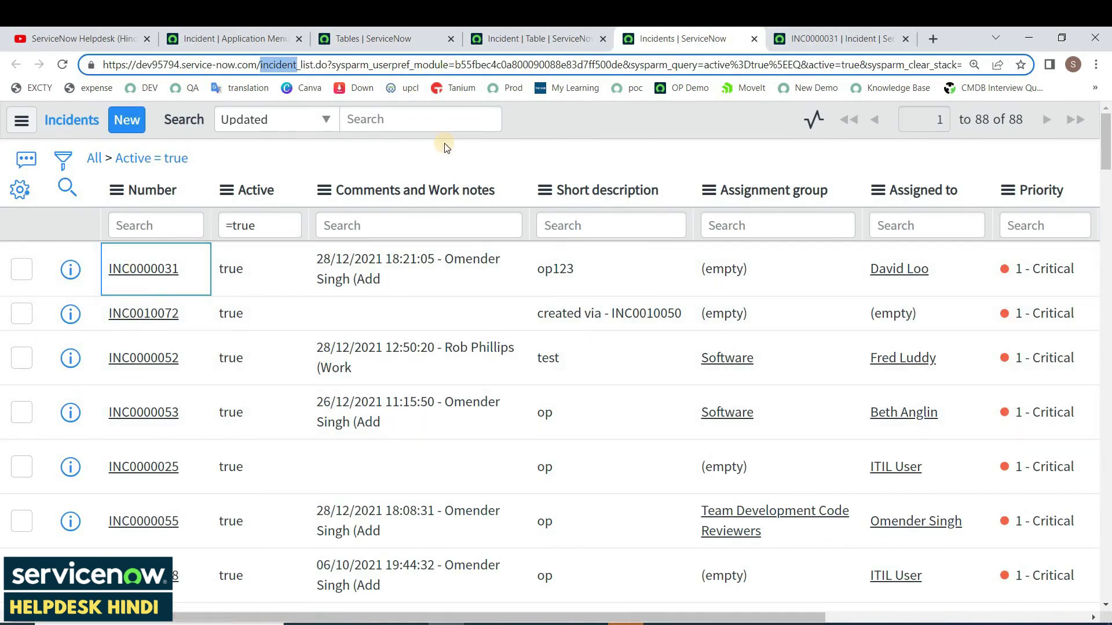
{"action": "left_click", "coordinate": [513, 29]}
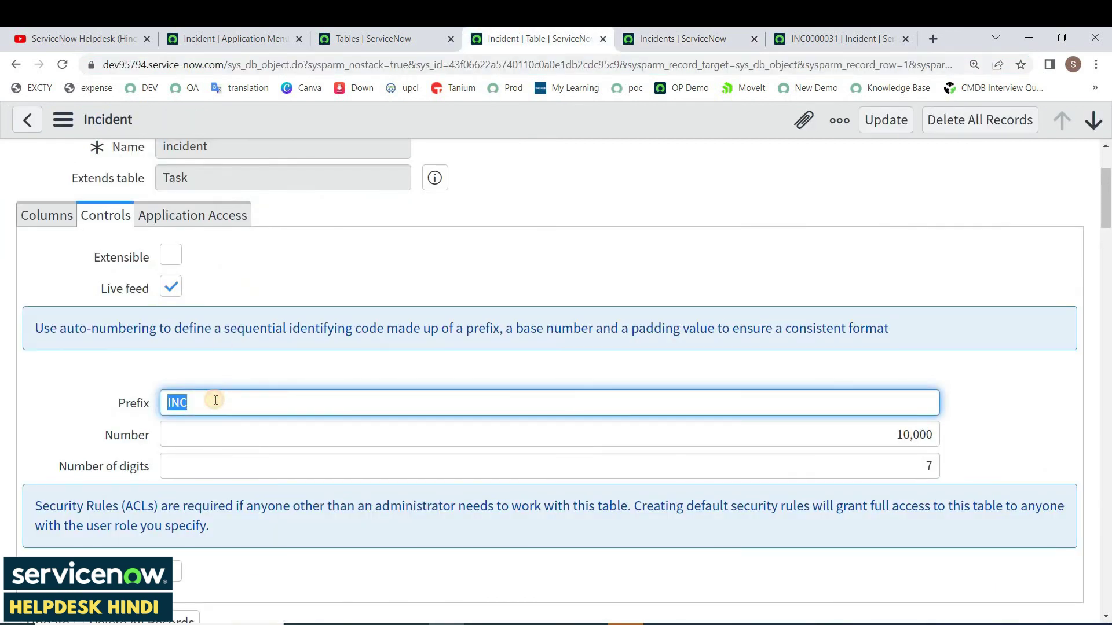
Examine the Number and Number of digits settings, check the Prefix against the open incident record, and return to the table's controls
{"action": "double_click", "coordinate": [897, 443]}
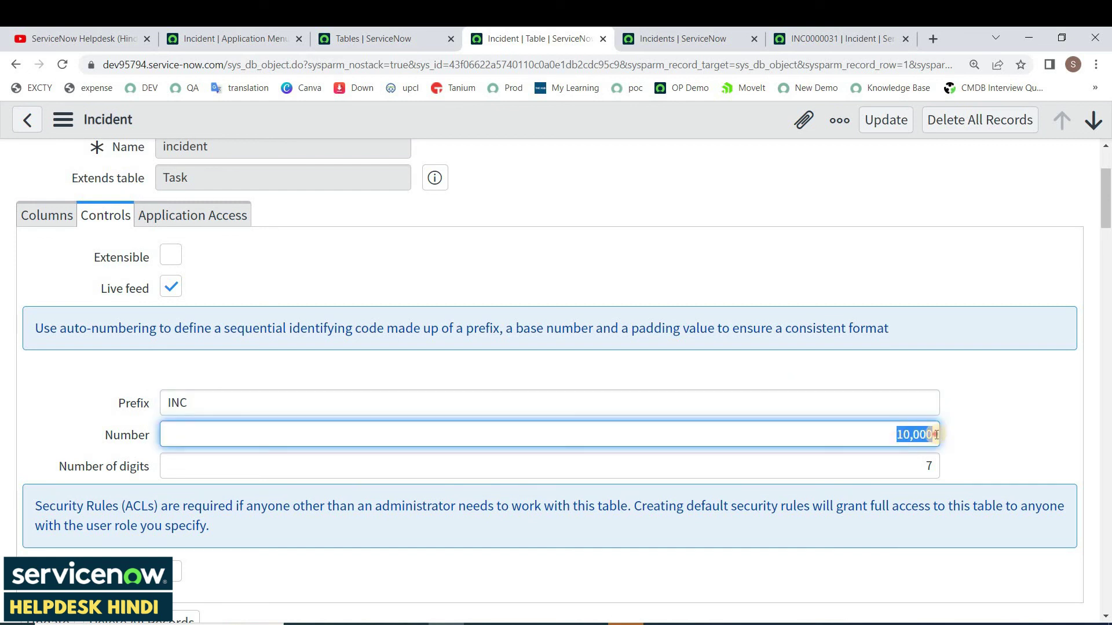
{"action": "key", "text": "End"}
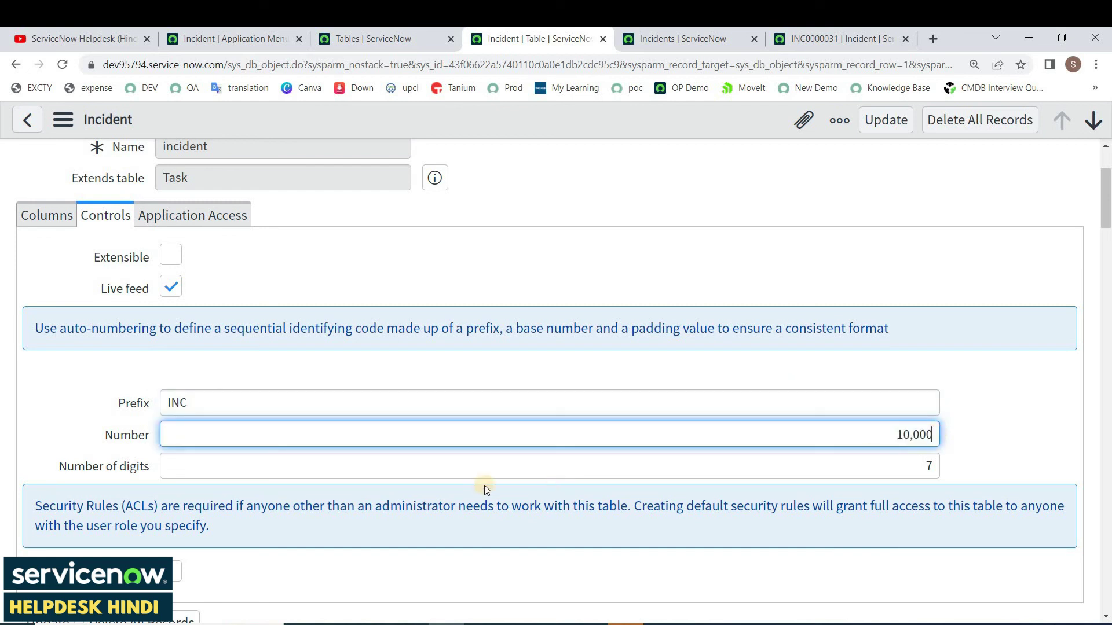
{"action": "double_click", "coordinate": [929, 465]}
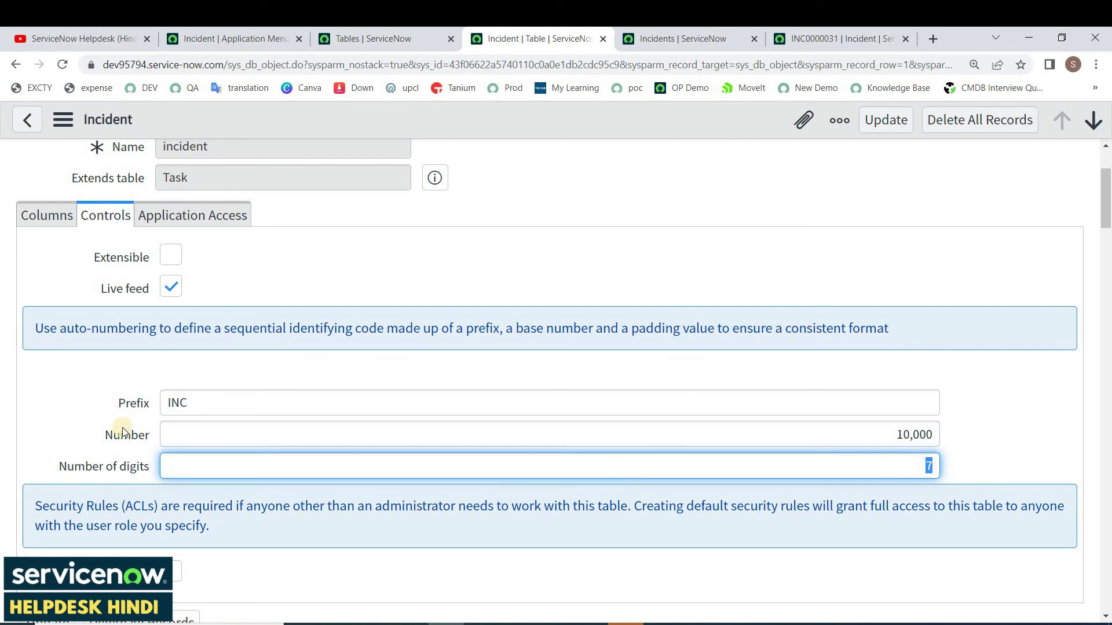
{"action": "double_click", "coordinate": [190, 405]}
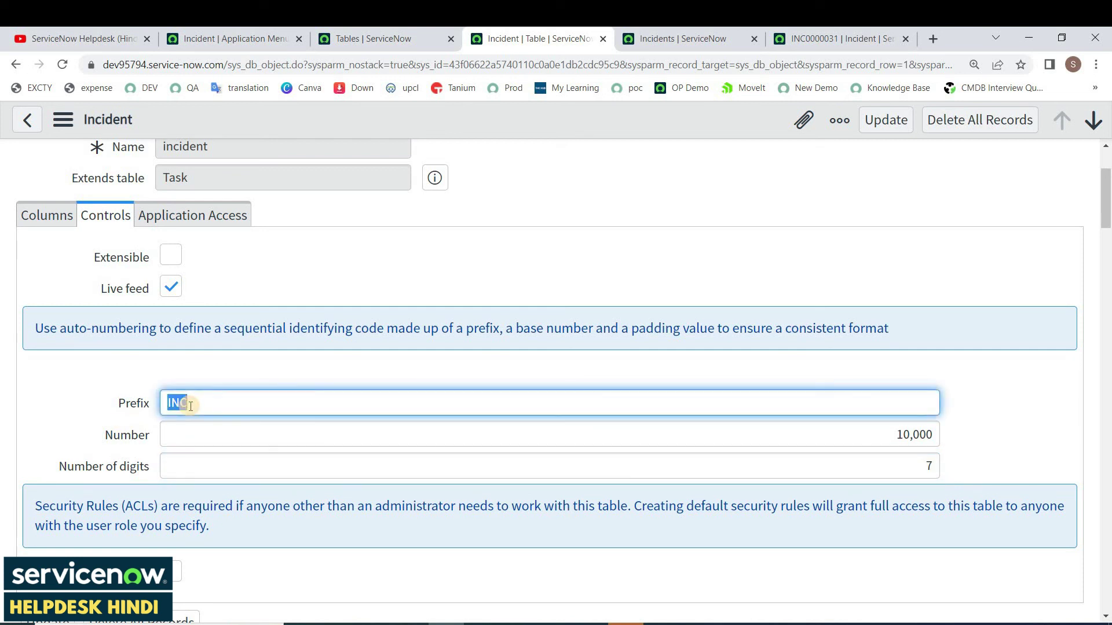
{"action": "left_click", "coordinate": [839, 30]}
{"action": "left_click", "coordinate": [486, 27]}
{"action": "scroll", "coordinate": [348, 323], "scroll_direction": "down", "scroll_amount": 3}
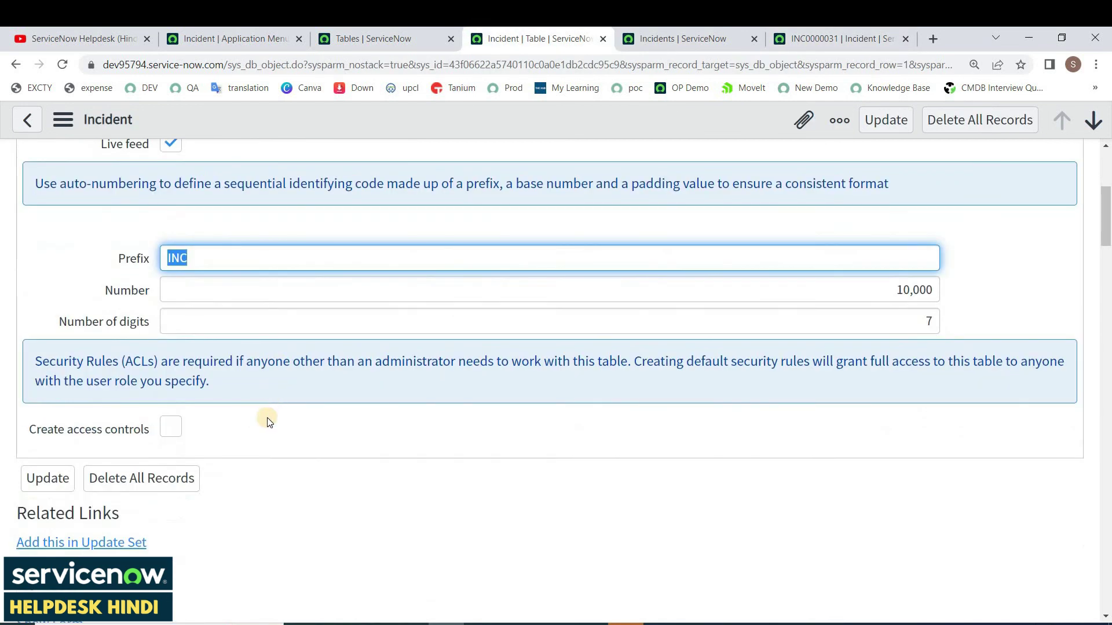
Examine the Create access controls option, then open the Incident table's Application Access settings and point out Accessible from
{"action": "mouse_move", "coordinate": [128, 440]}
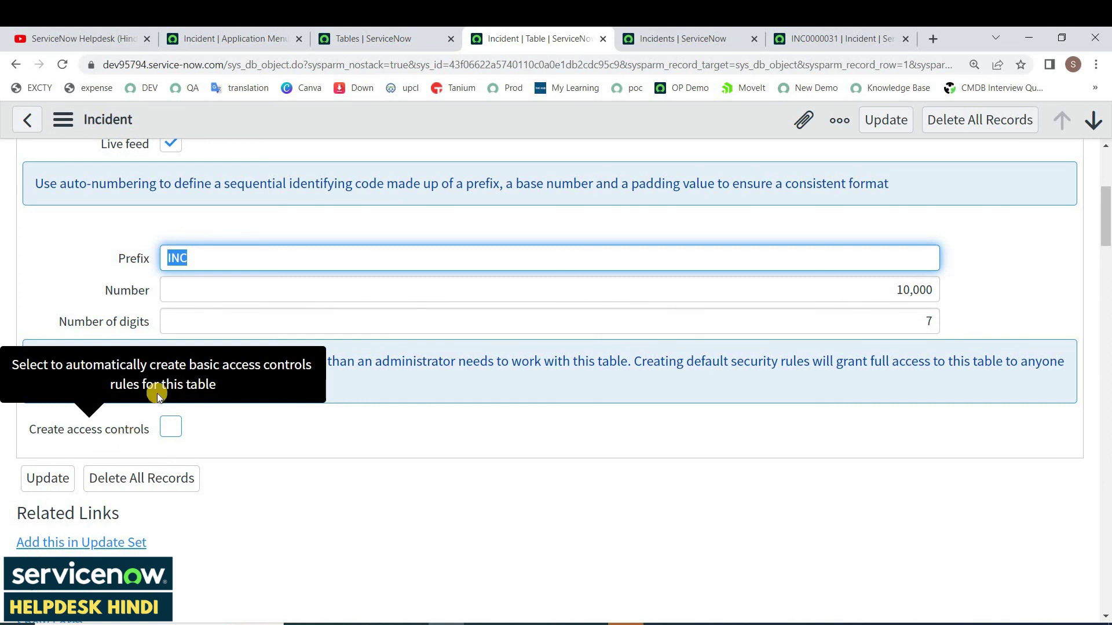
{"action": "left_click", "coordinate": [255, 227]}
{"action": "scroll", "coordinate": [200, 334], "scroll_direction": "up", "scroll_amount": 5}
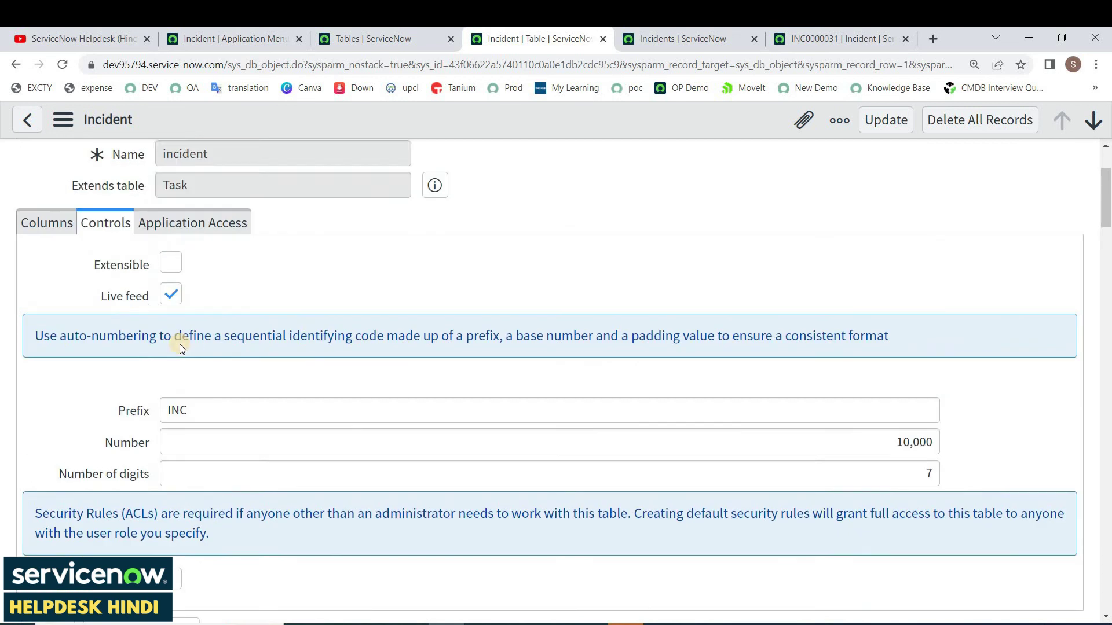
{"action": "left_click", "coordinate": [185, 362]}
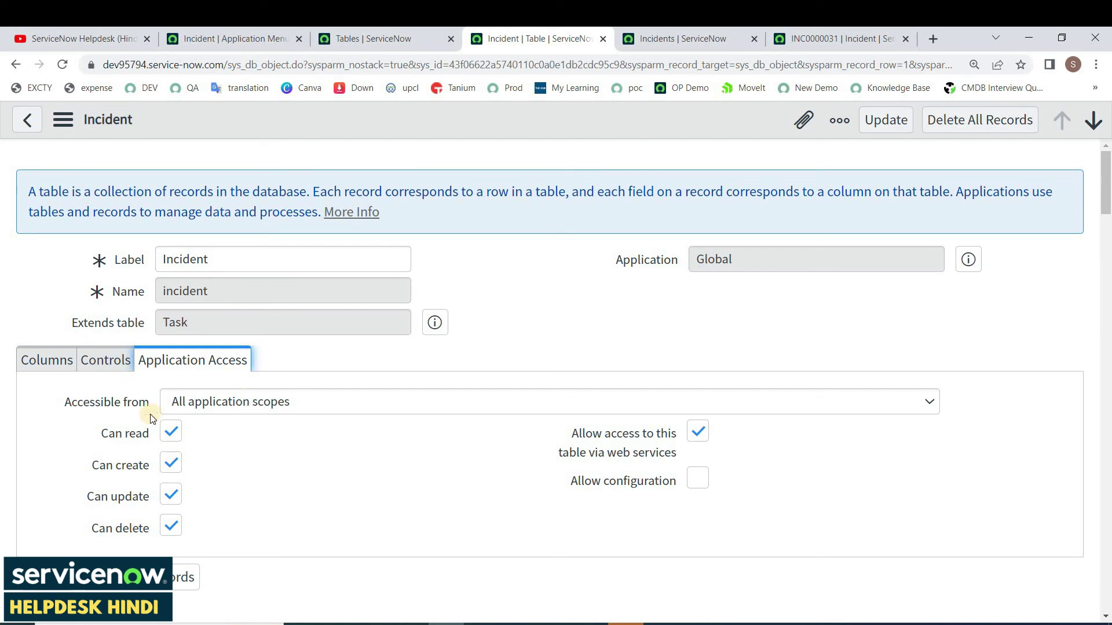
{"action": "left_click_drag", "start_coordinate": [145, 400], "coordinate": [73, 402]}
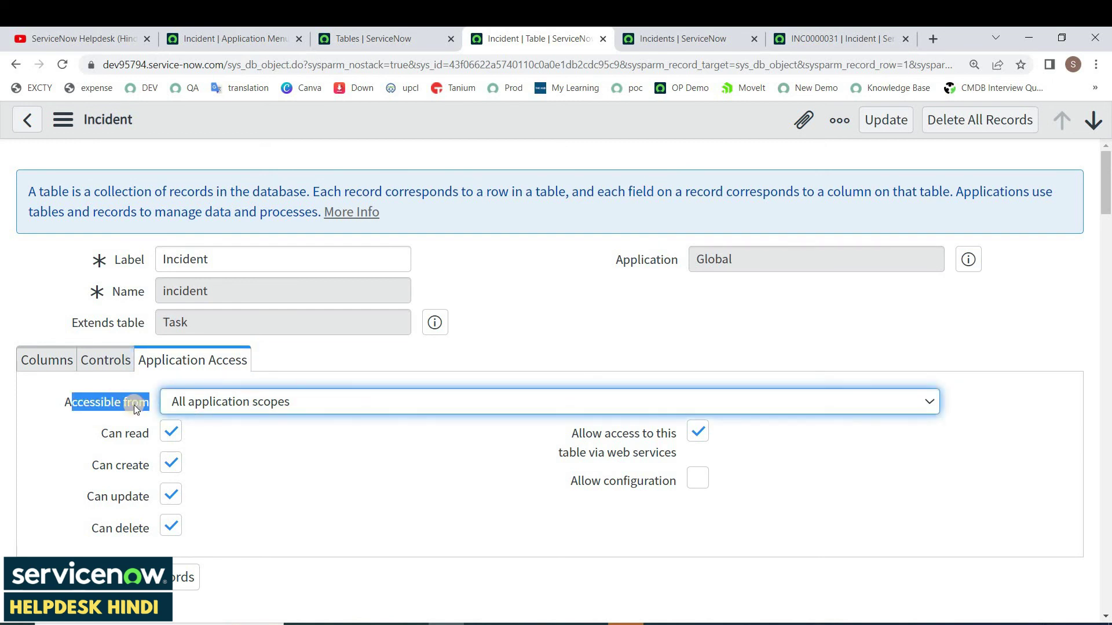
Set Accessible from to This application scope only, relate it to the table's Application field, and set it back to All application scopes
{"action": "left_click", "coordinate": [281, 399]}
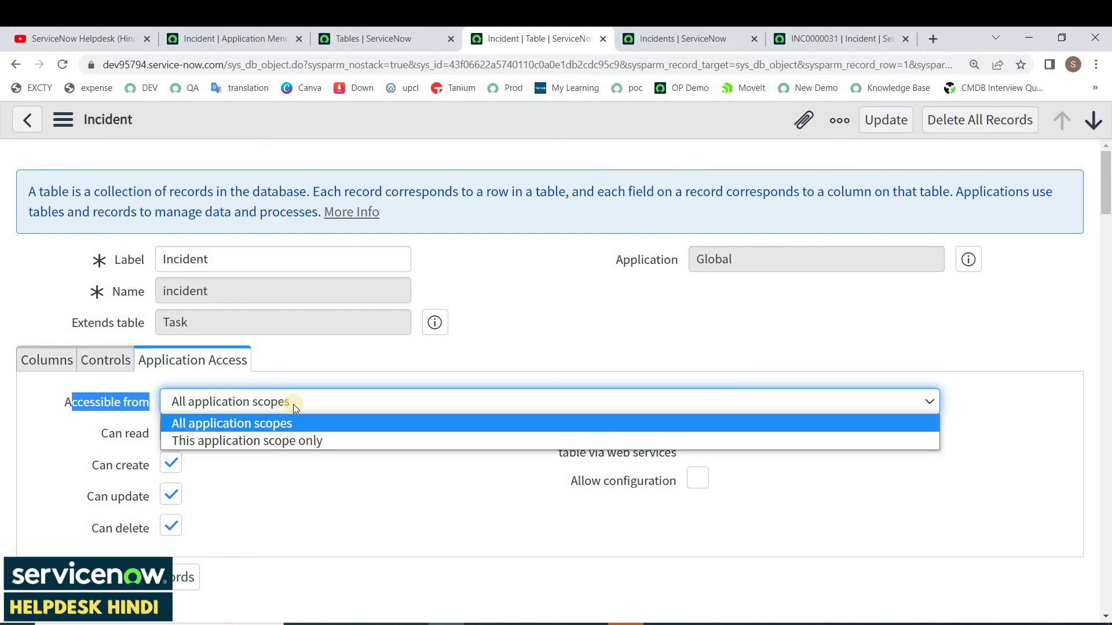
{"action": "left_click", "coordinate": [322, 443]}
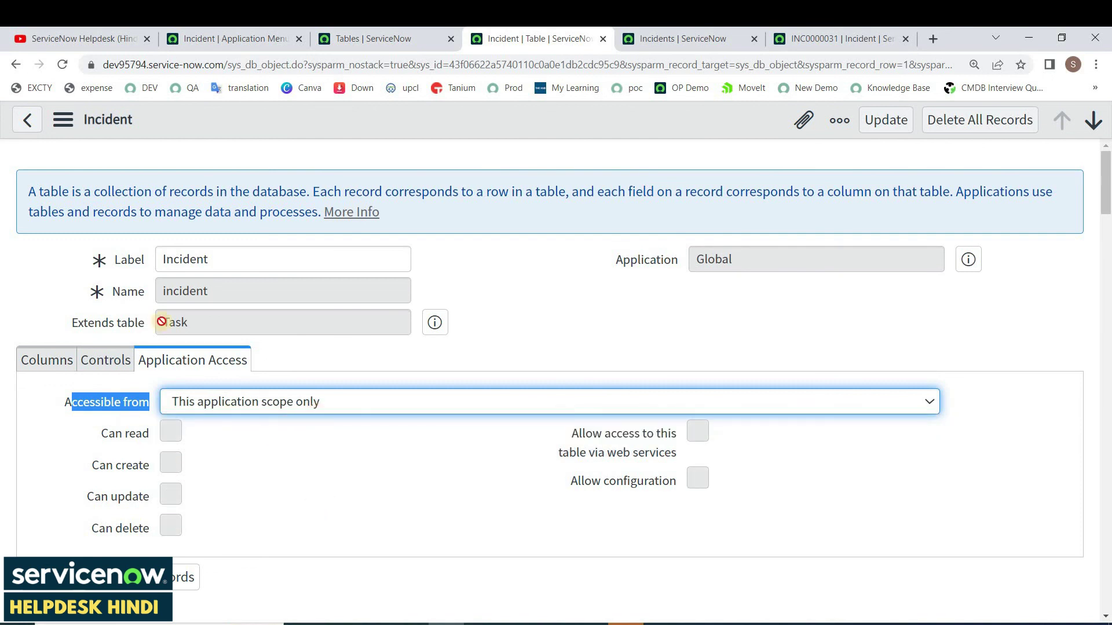
{"action": "double_click", "coordinate": [715, 266]}
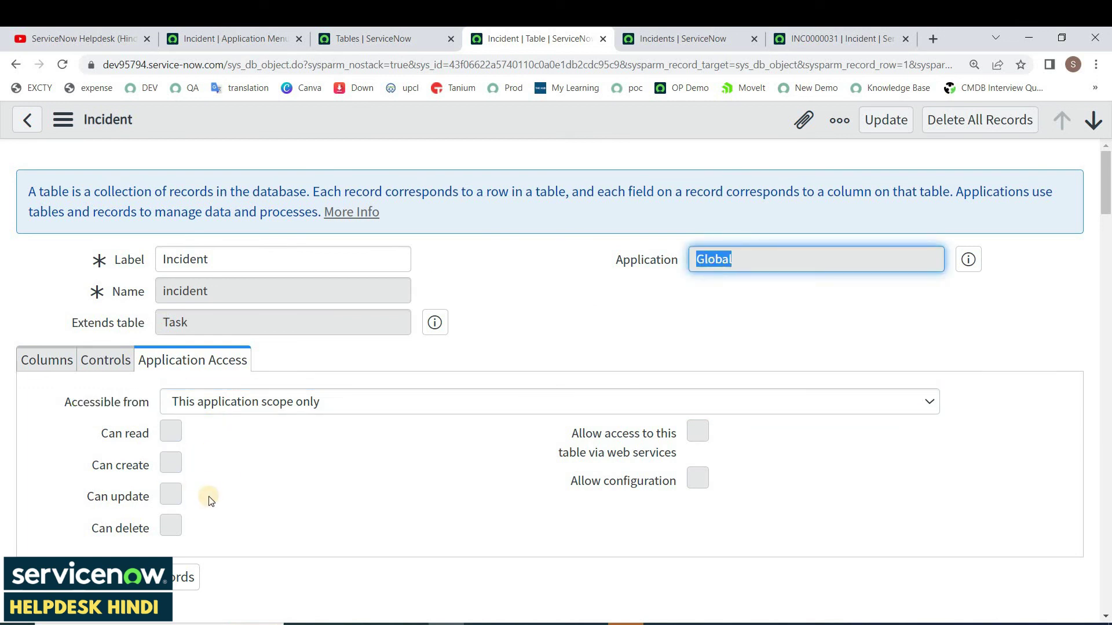
{"action": "left_click", "coordinate": [318, 404]}
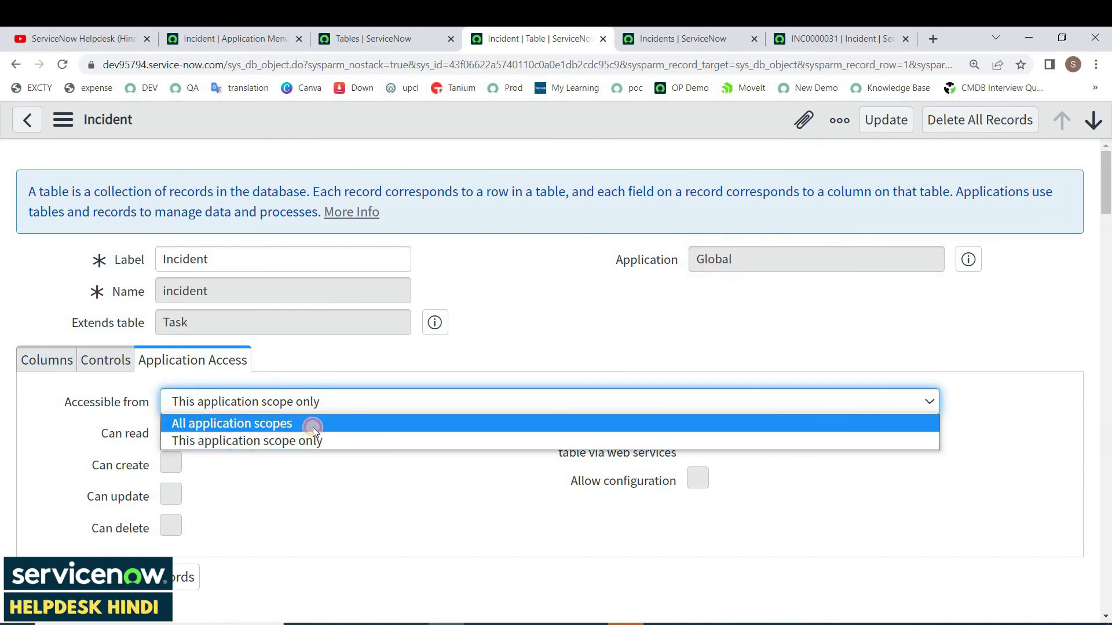
{"action": "left_click", "coordinate": [313, 427]}
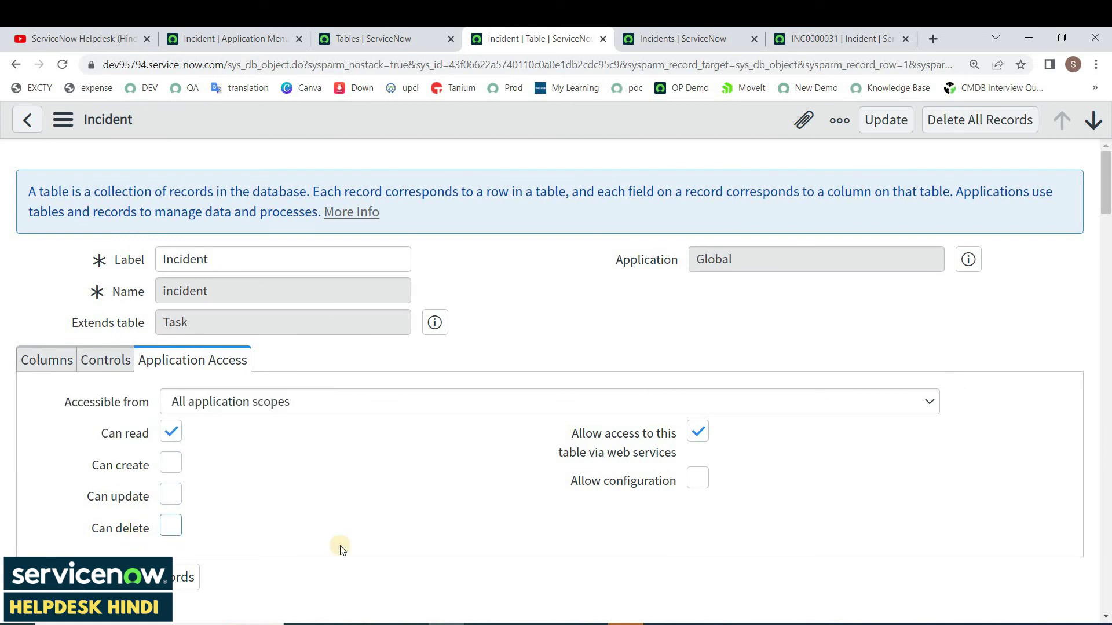
Examine the table's web services access and record permissions, turning Can delete on and back off
{"action": "mouse_move", "coordinate": [639, 436]}
{"action": "left_click", "coordinate": [172, 526]}
{"action": "left_click", "coordinate": [176, 520]}
{"action": "left_click", "coordinate": [283, 478]}
Review the Incidents list and the open incident record, and return to the Incident table definition
{"action": "left_click", "coordinate": [710, 35]}
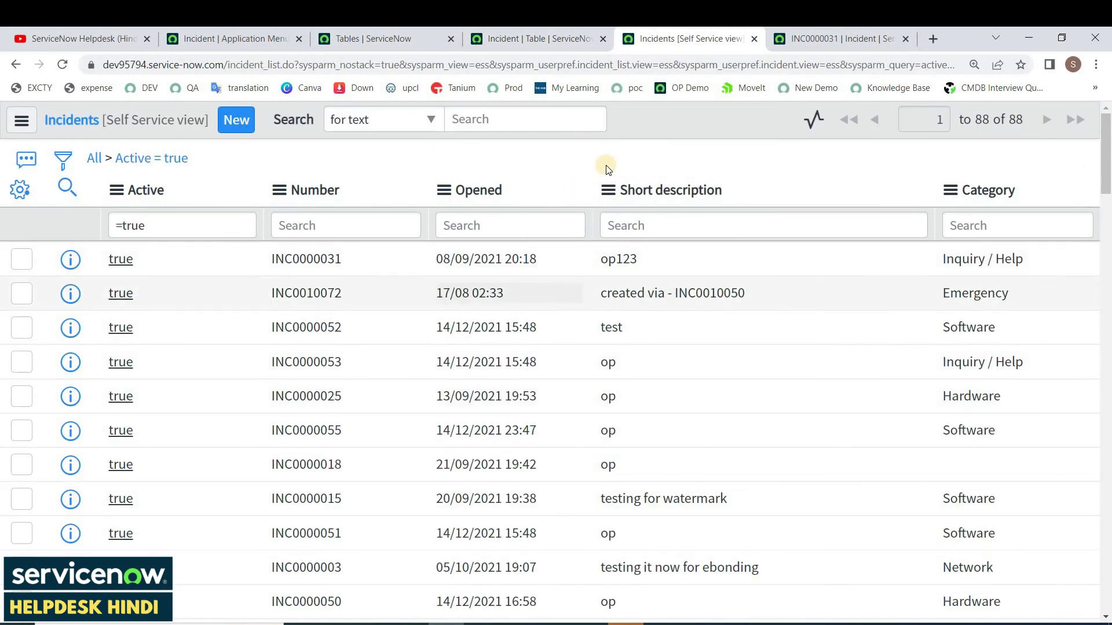
{"action": "left_click", "coordinate": [816, 32]}
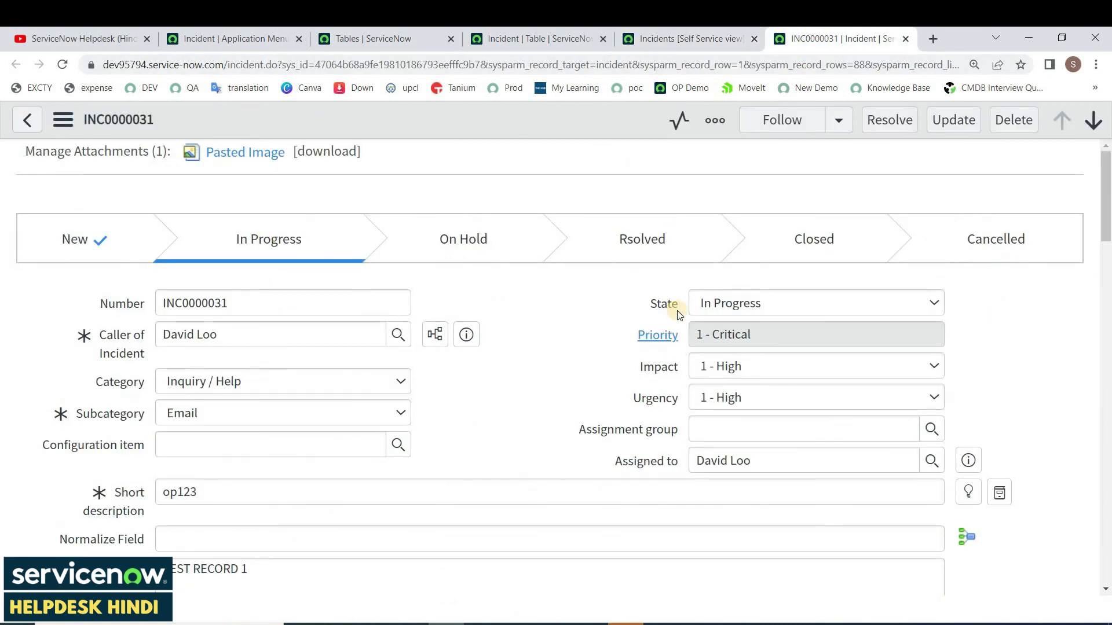
{"action": "left_click", "coordinate": [541, 28]}
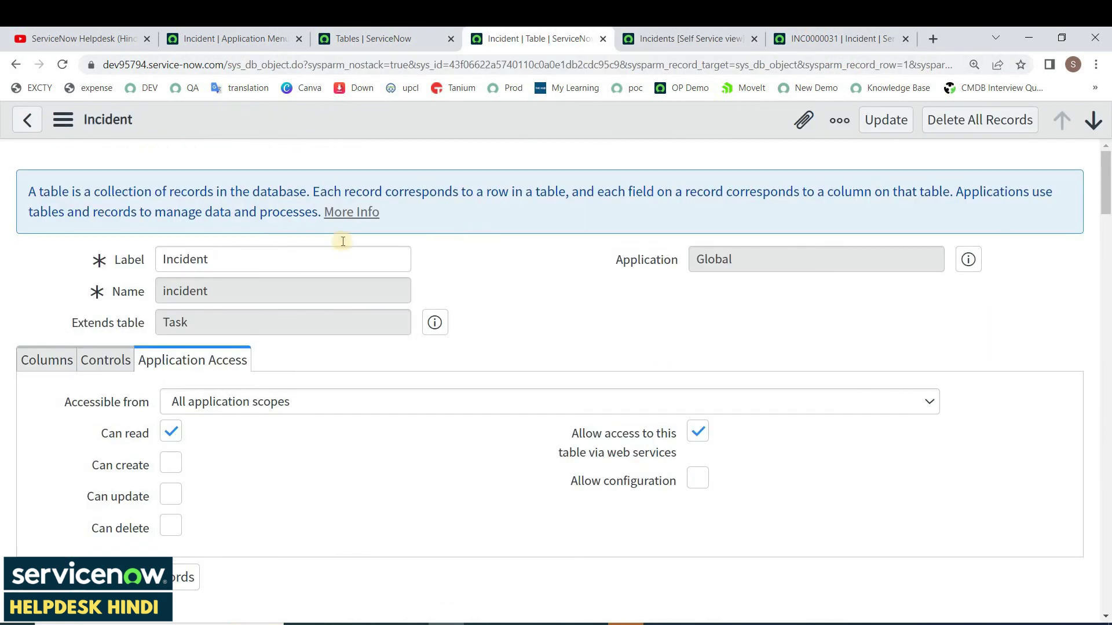